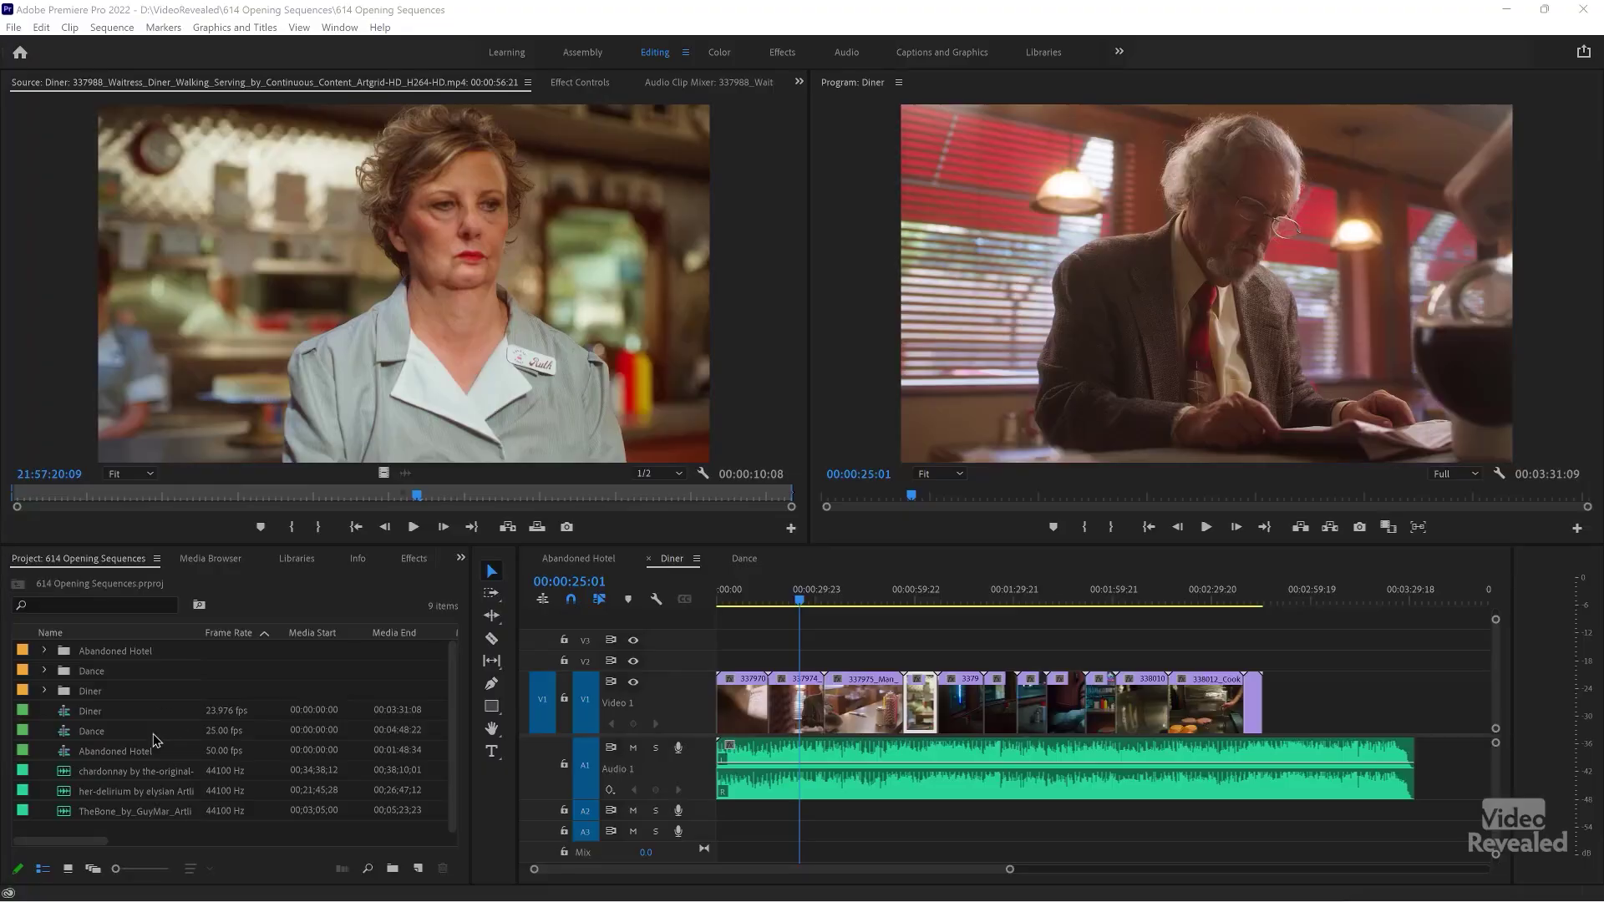
Step: View the Abandoned Hotel, Dance and Diner sequences, and check the menu for a consolidate-duplicates command
left_click(572, 559)
left_click(745, 559)
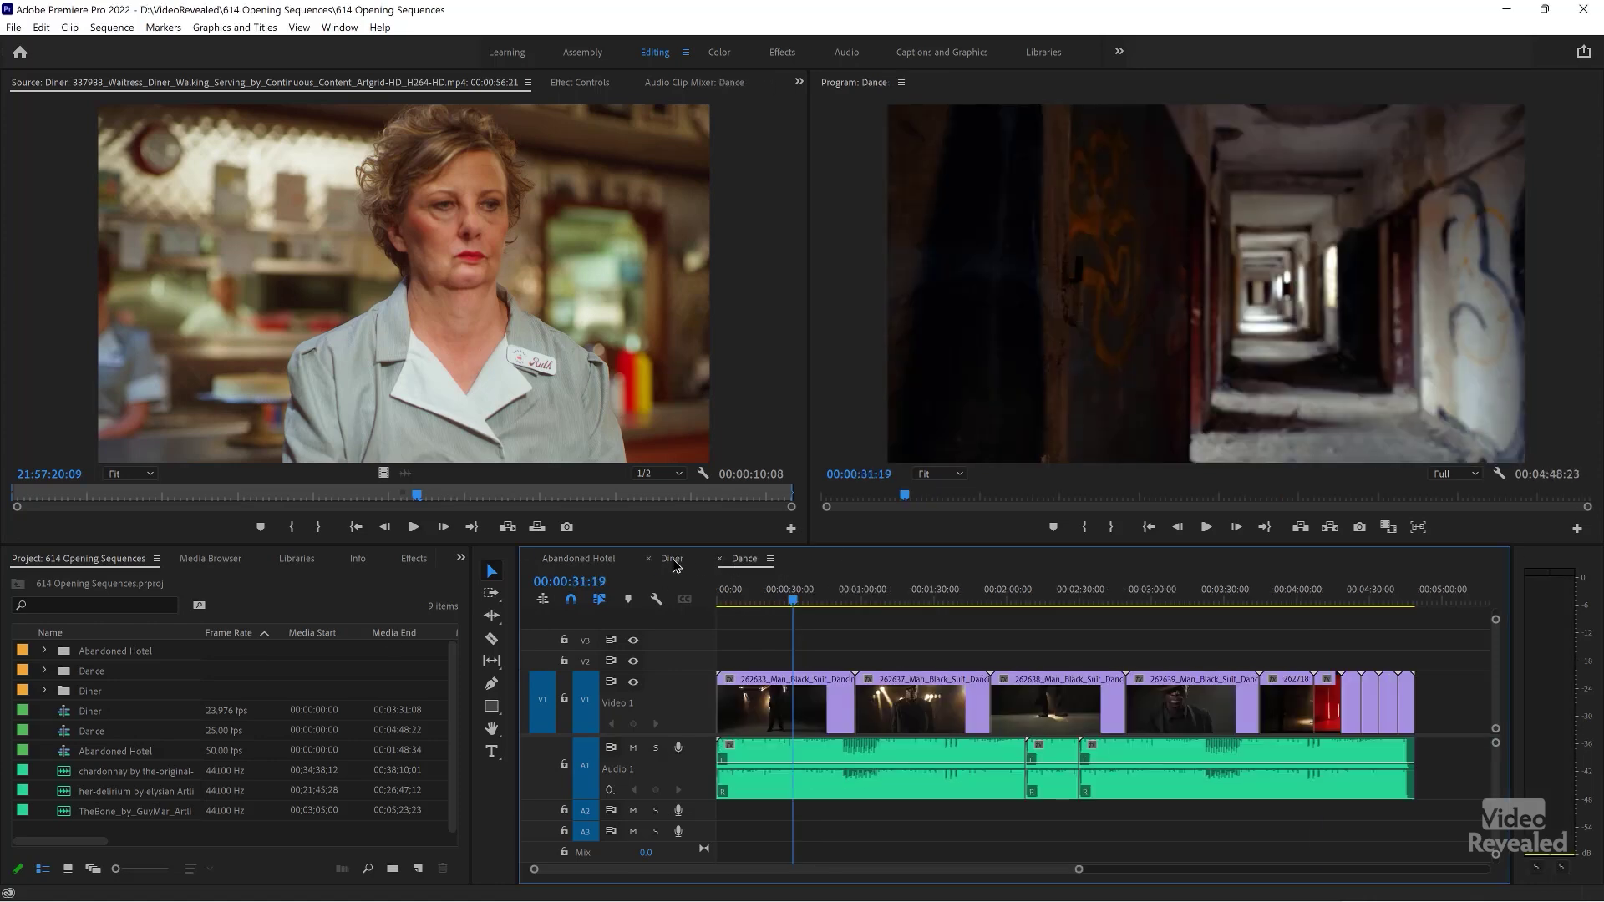
left_click(672, 560)
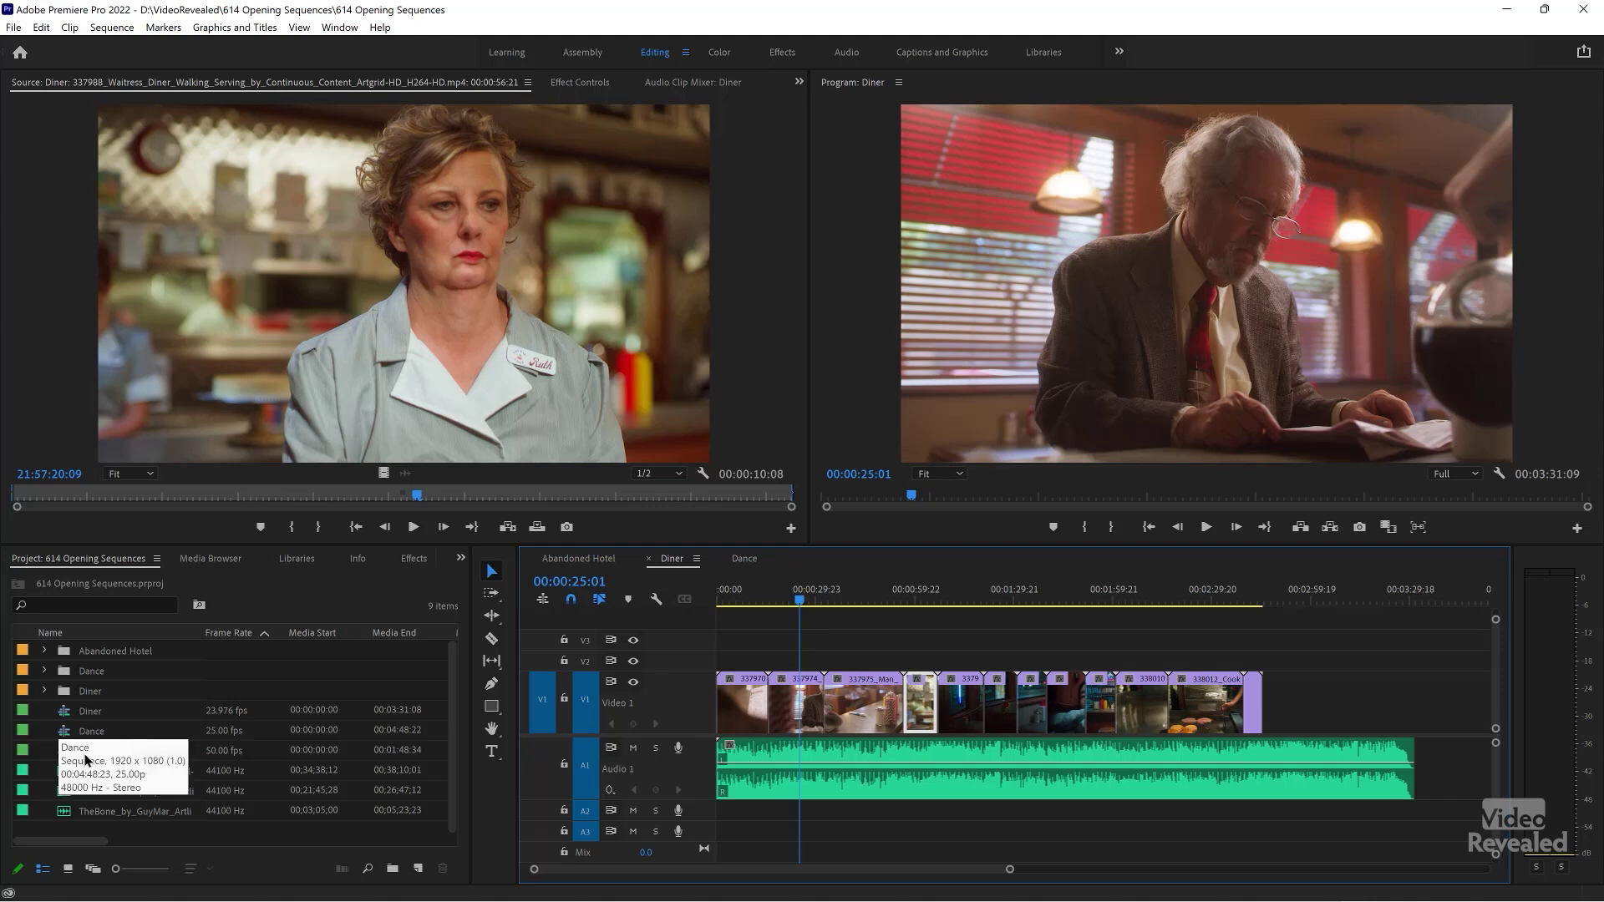
left_click(39, 30)
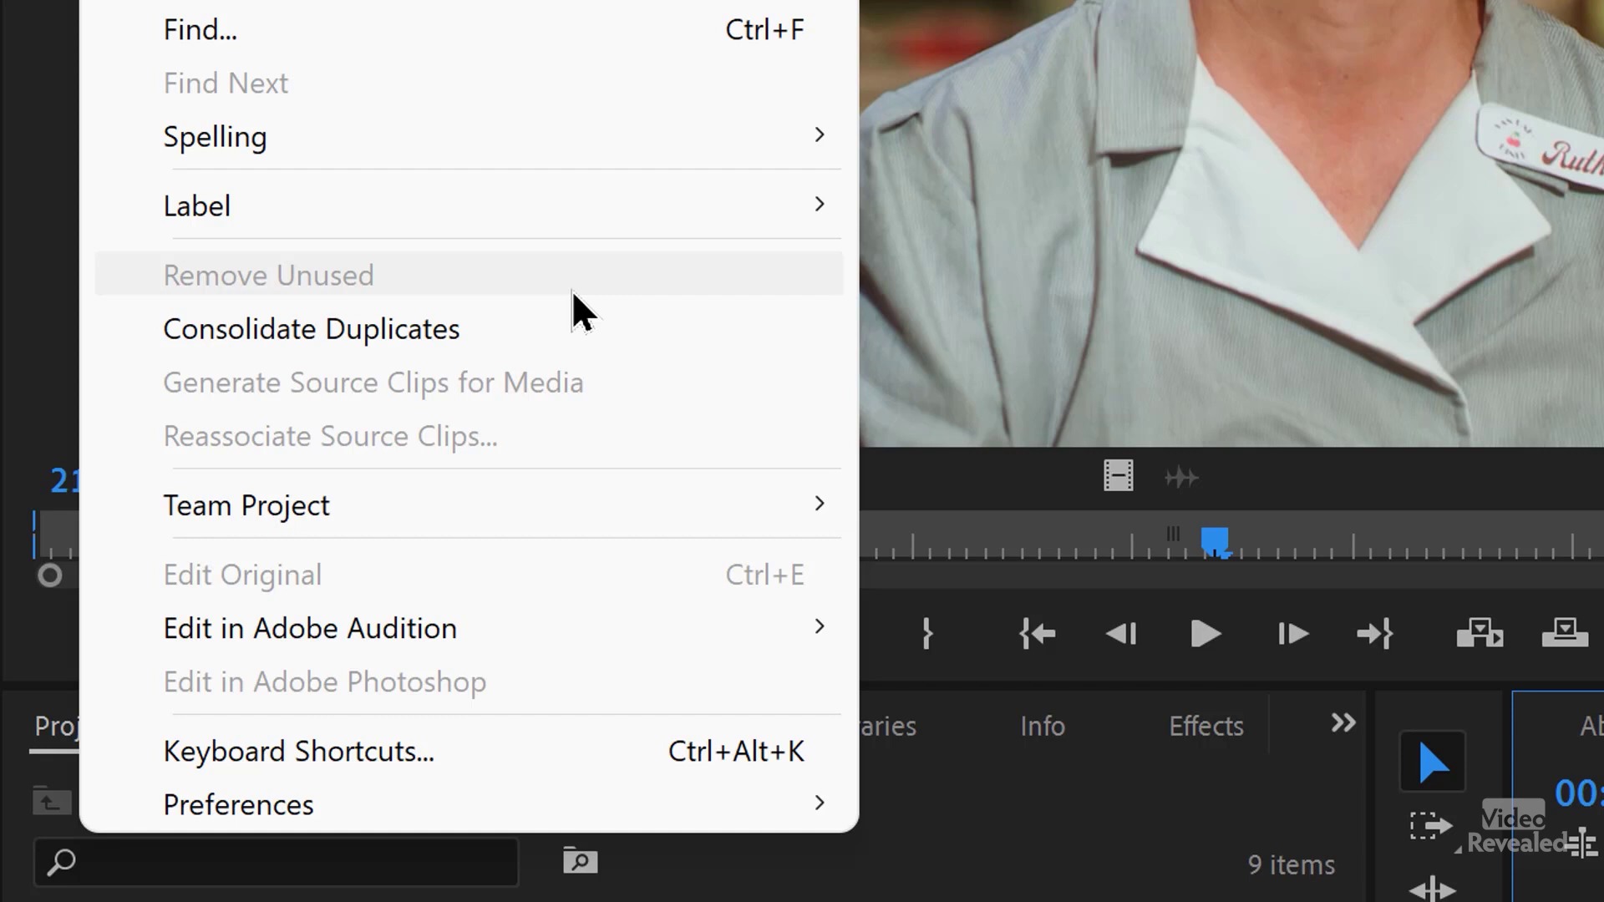
left_click(560, 334)
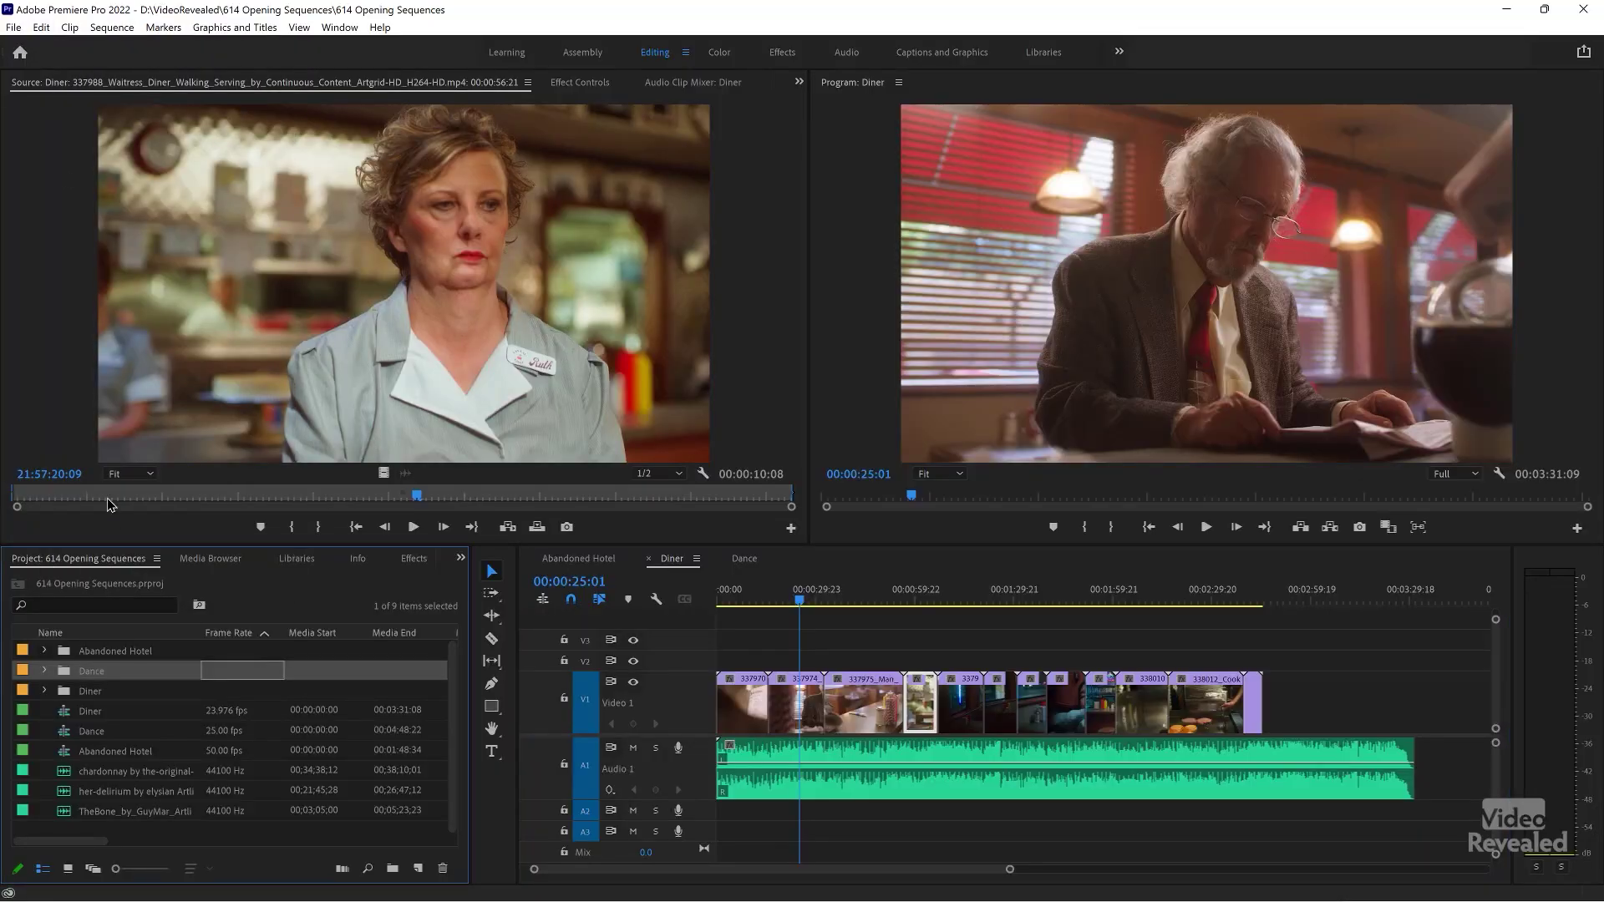
Step: Close the 614 Opening Sequences project and start a new project named Combined Projects
left_click(14, 27)
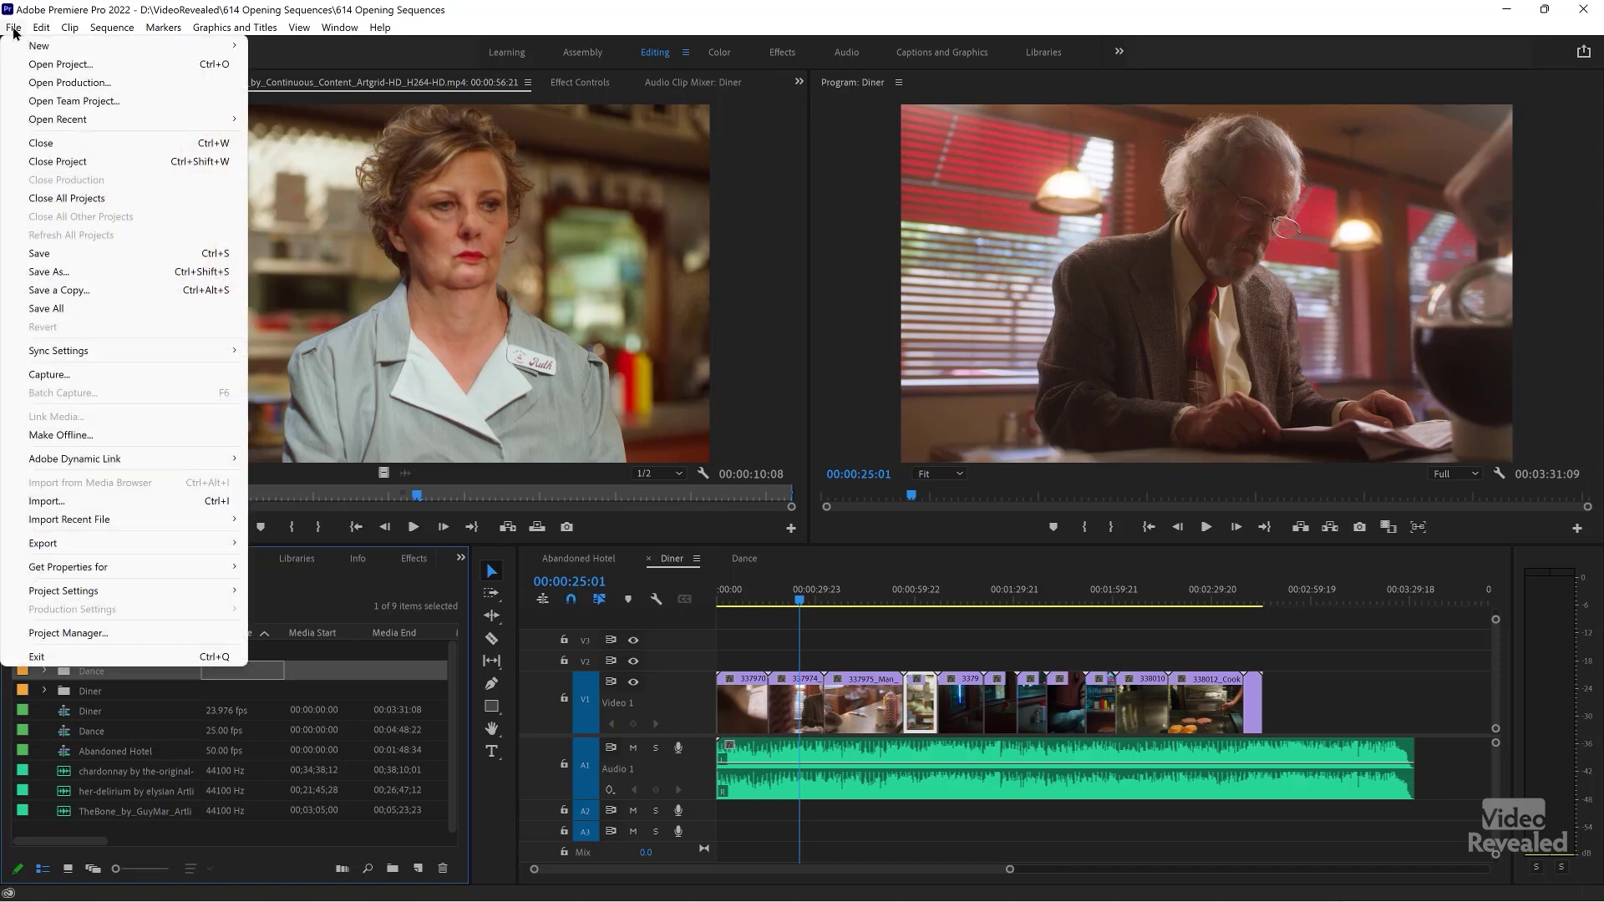
left_click(75, 163)
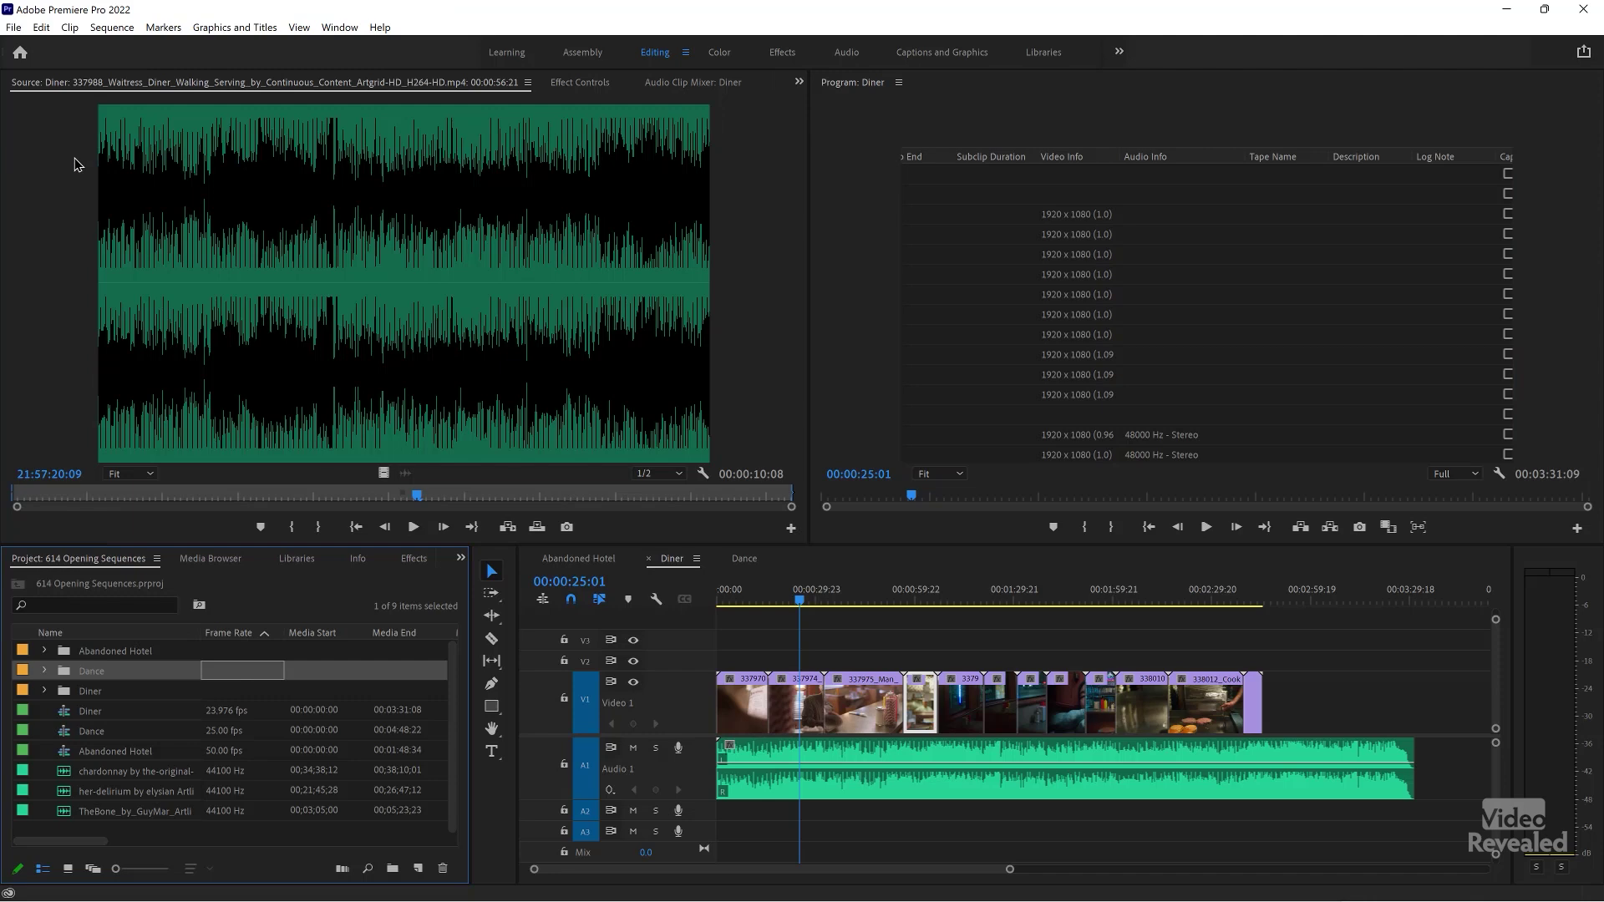
left_click(75, 159)
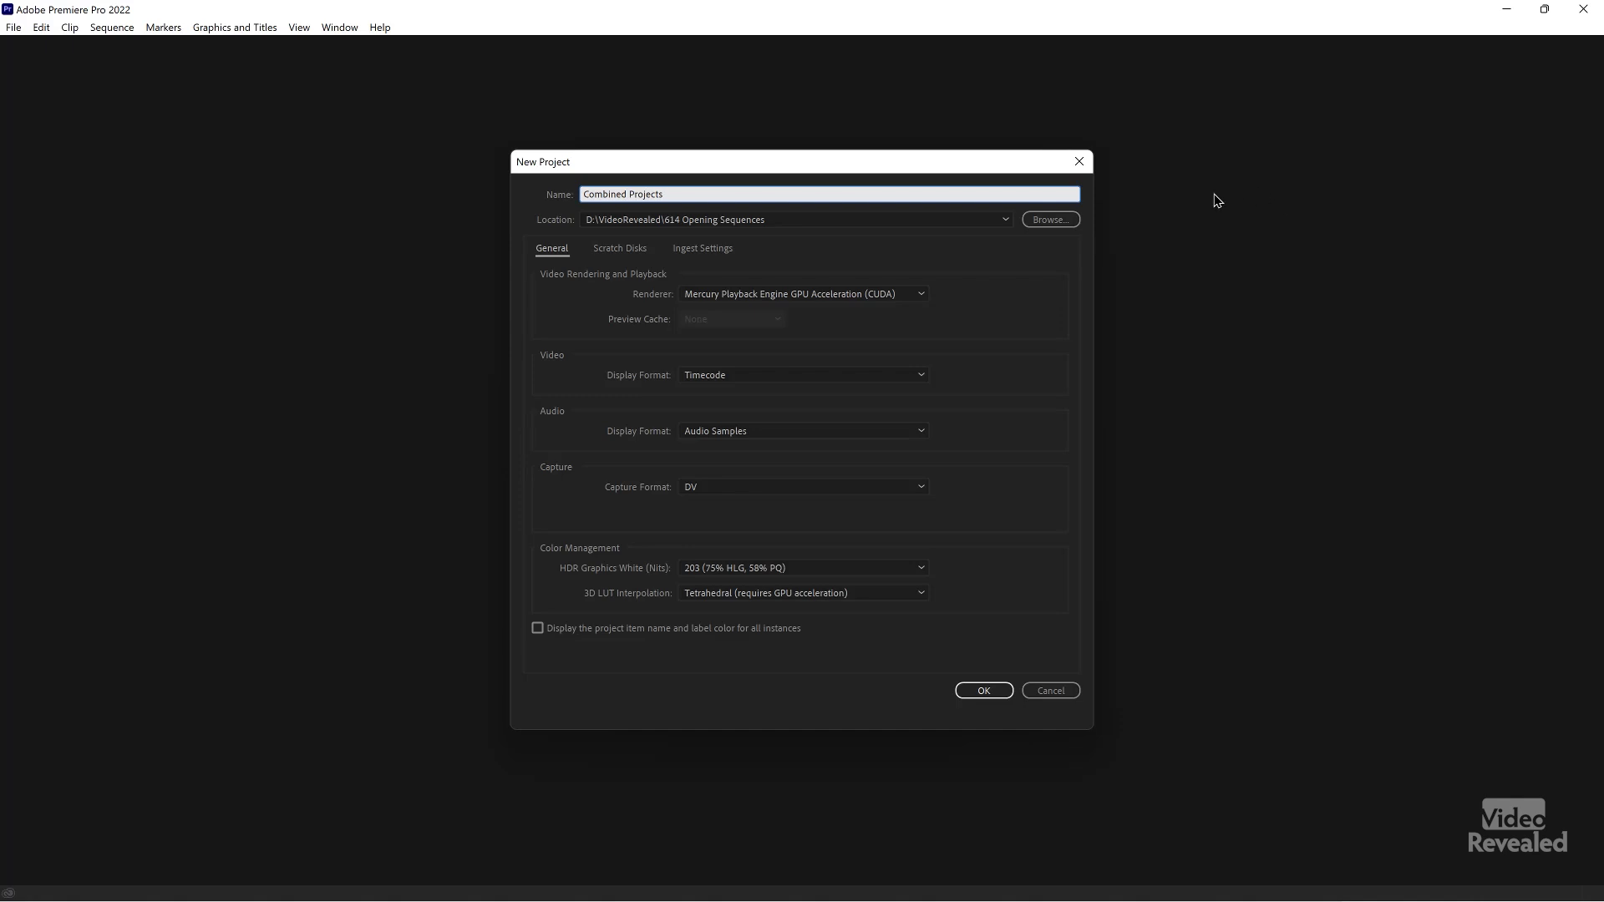
Step: Set the Combined Projects location to the 638 Combining Projects folder and create the project
left_click(1050, 220)
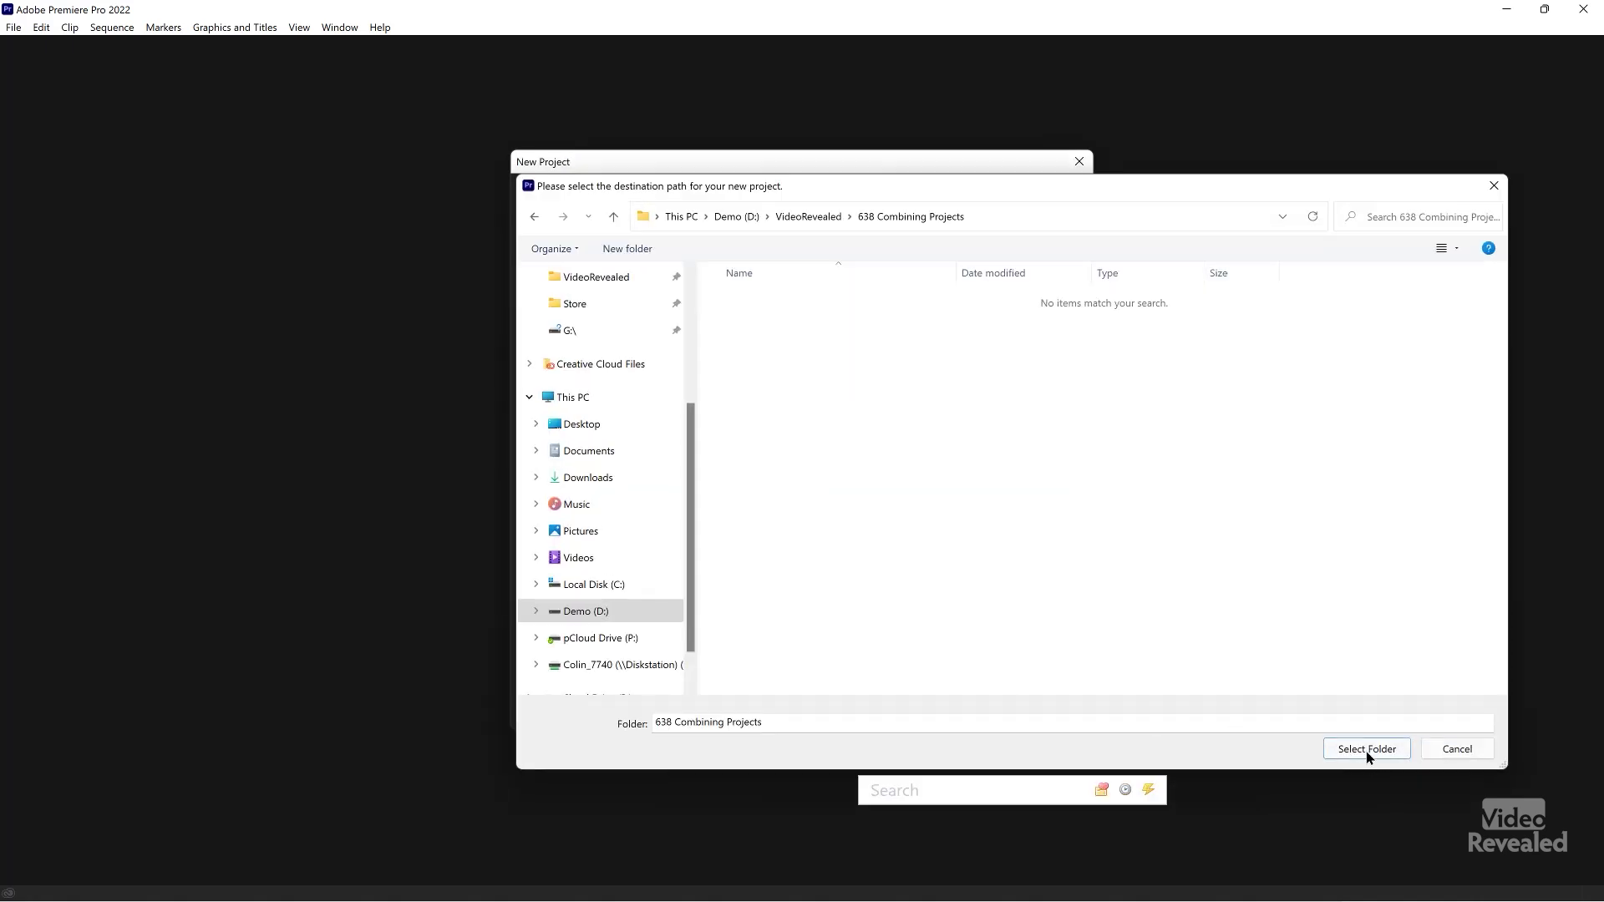
left_click(1365, 749)
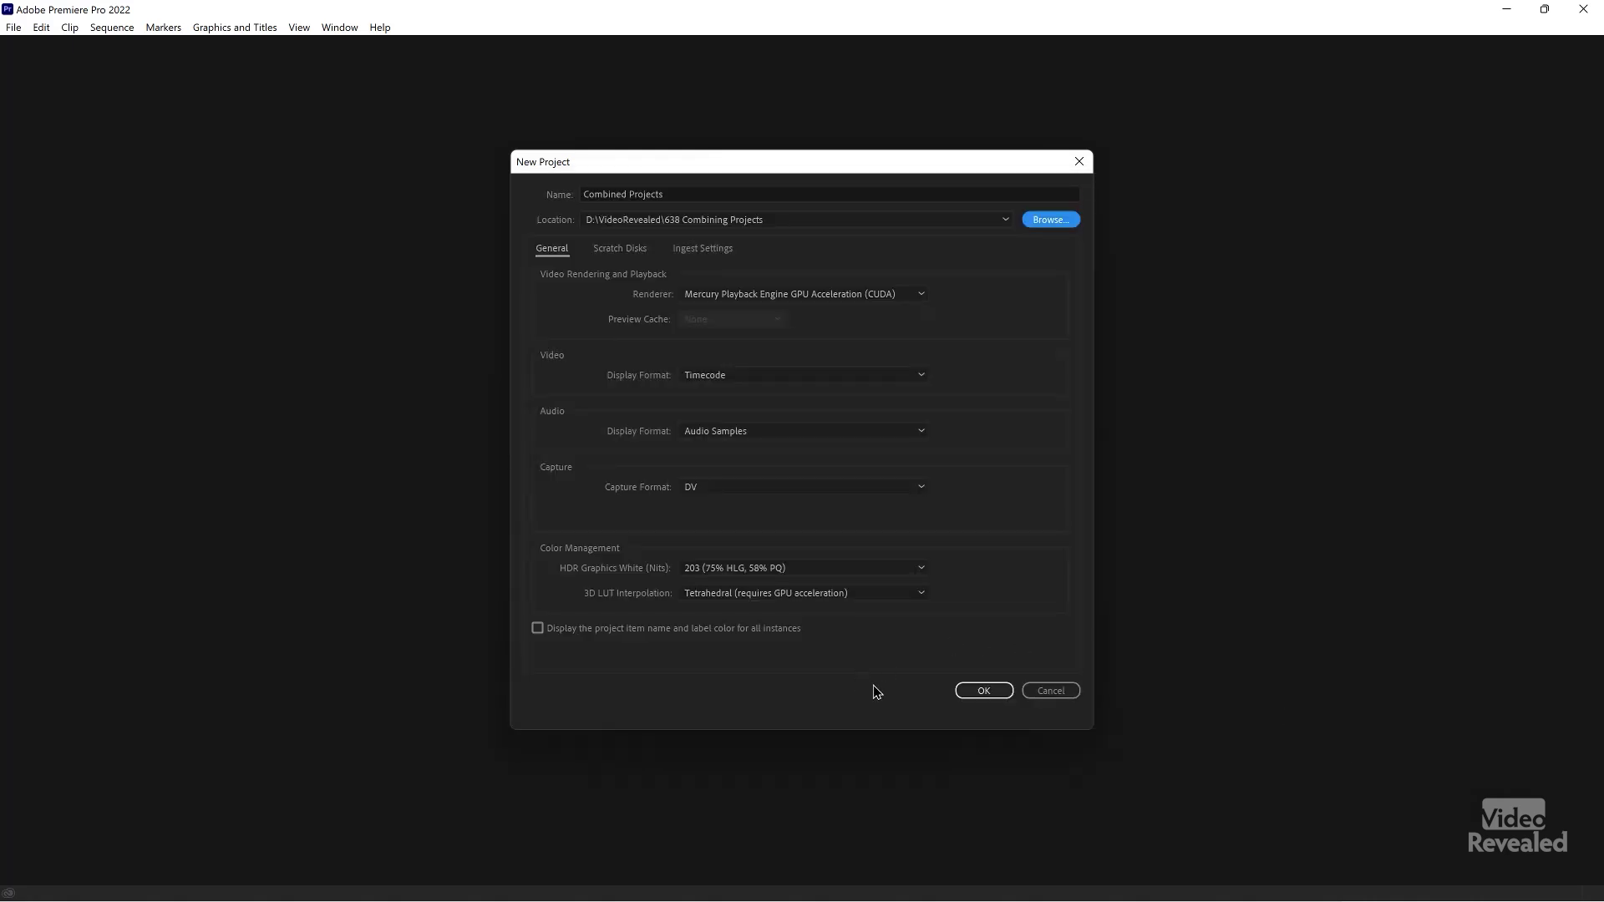
left_click(969, 691)
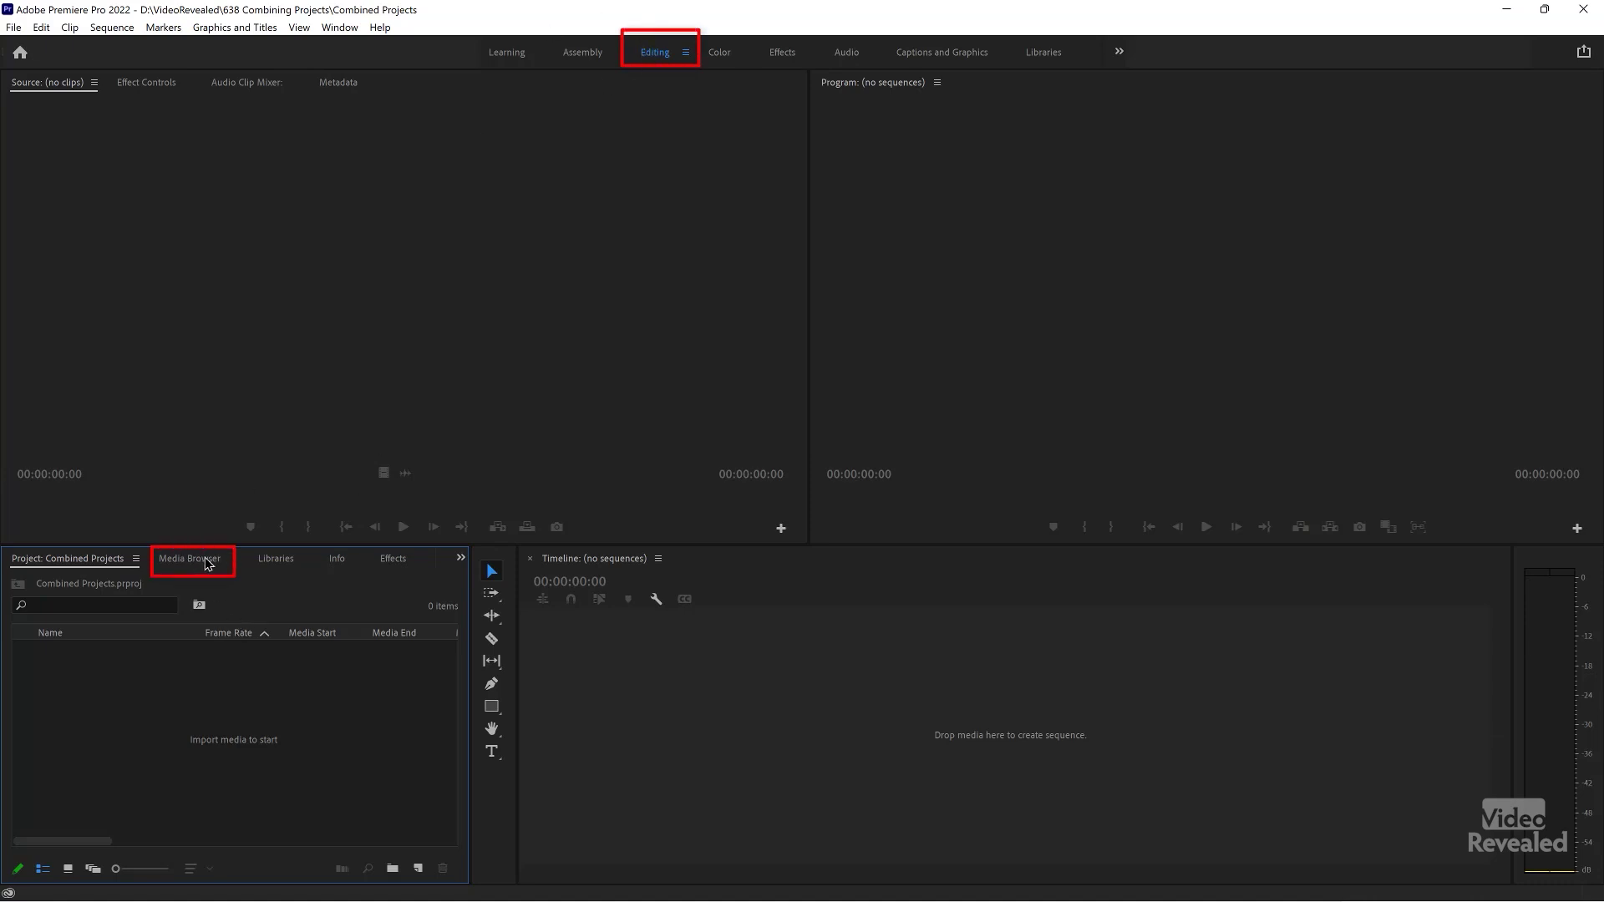
Step: Open the Media Browser and expand 614 Opening Sequences to list its Fire, Opening Sequences and Puppies projects
left_click(334, 30)
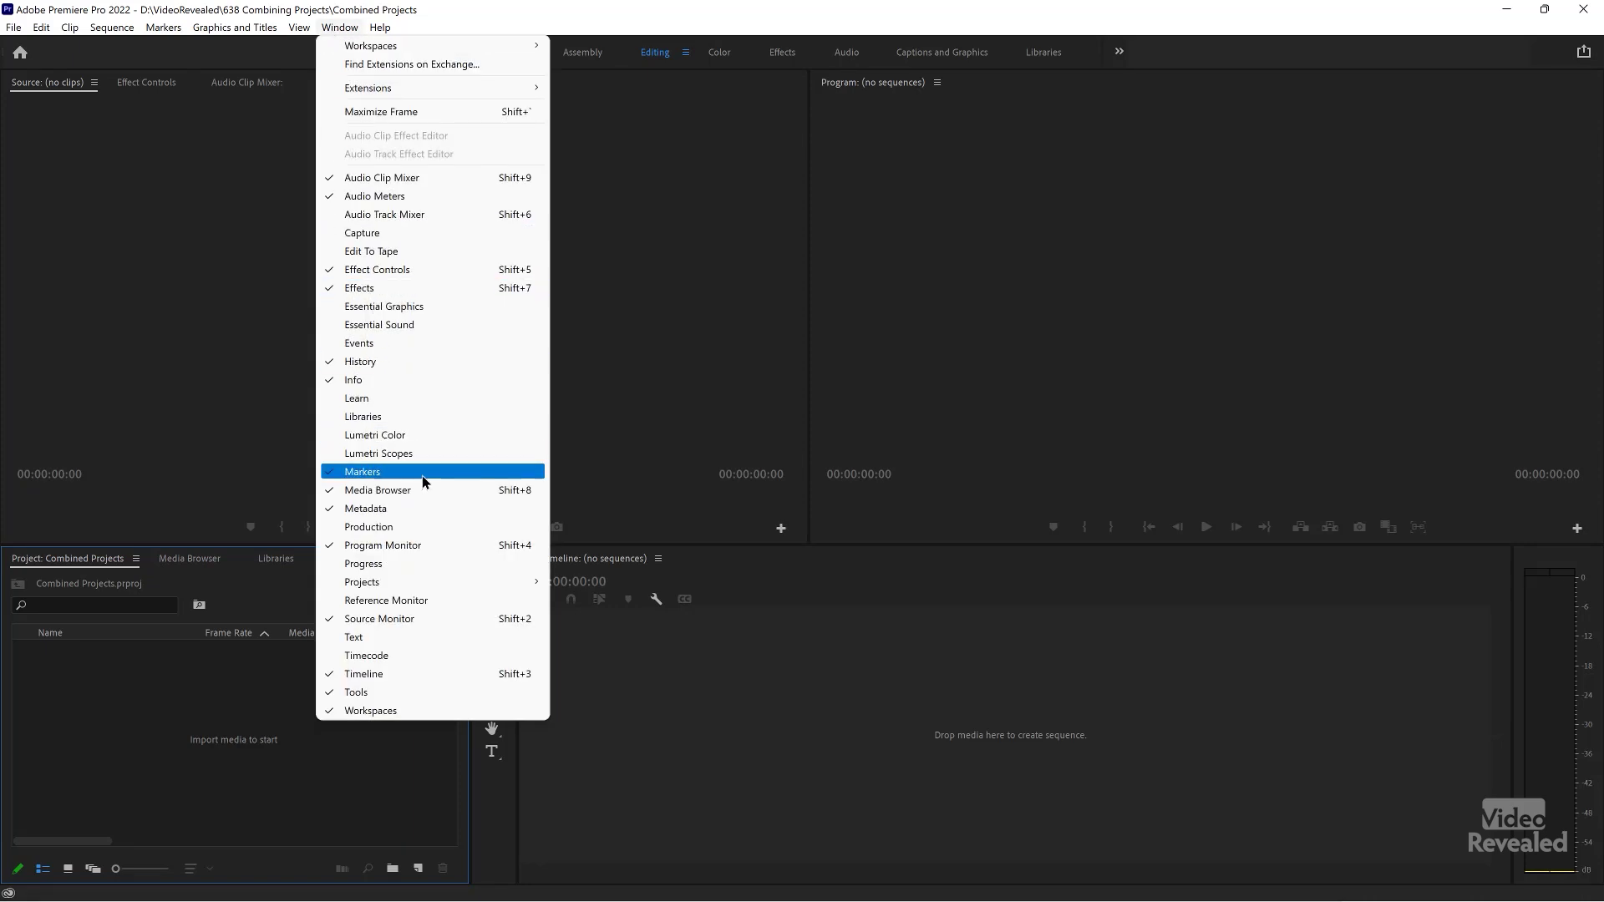
left_click(193, 567)
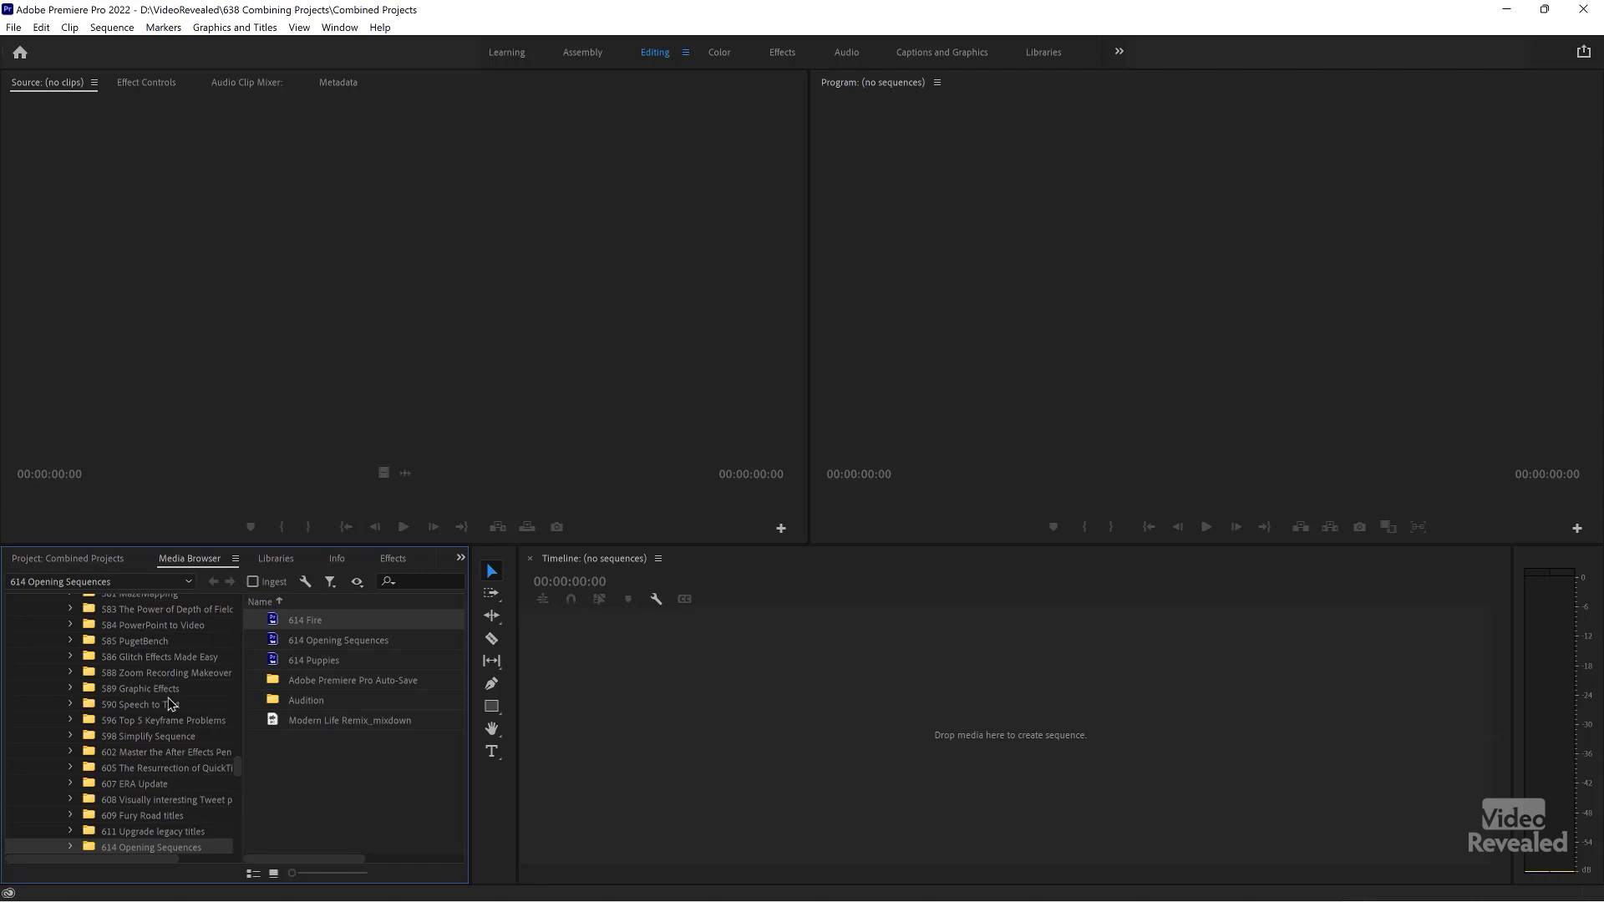
scroll(94, 678, "up", 10)
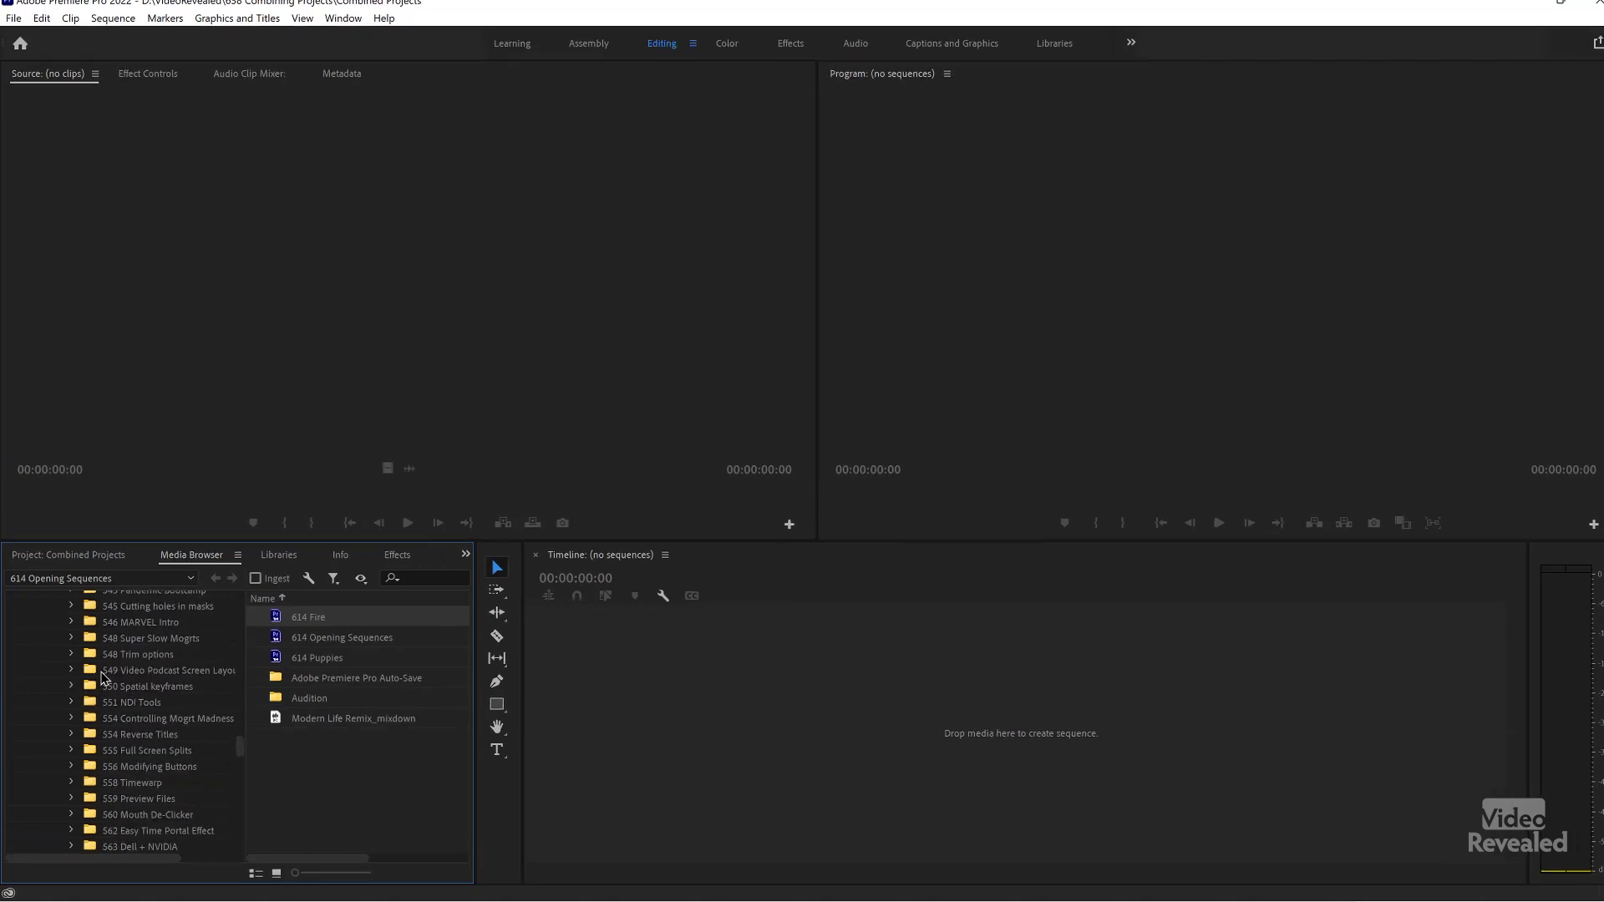
scroll(204, 497, "up", 20)
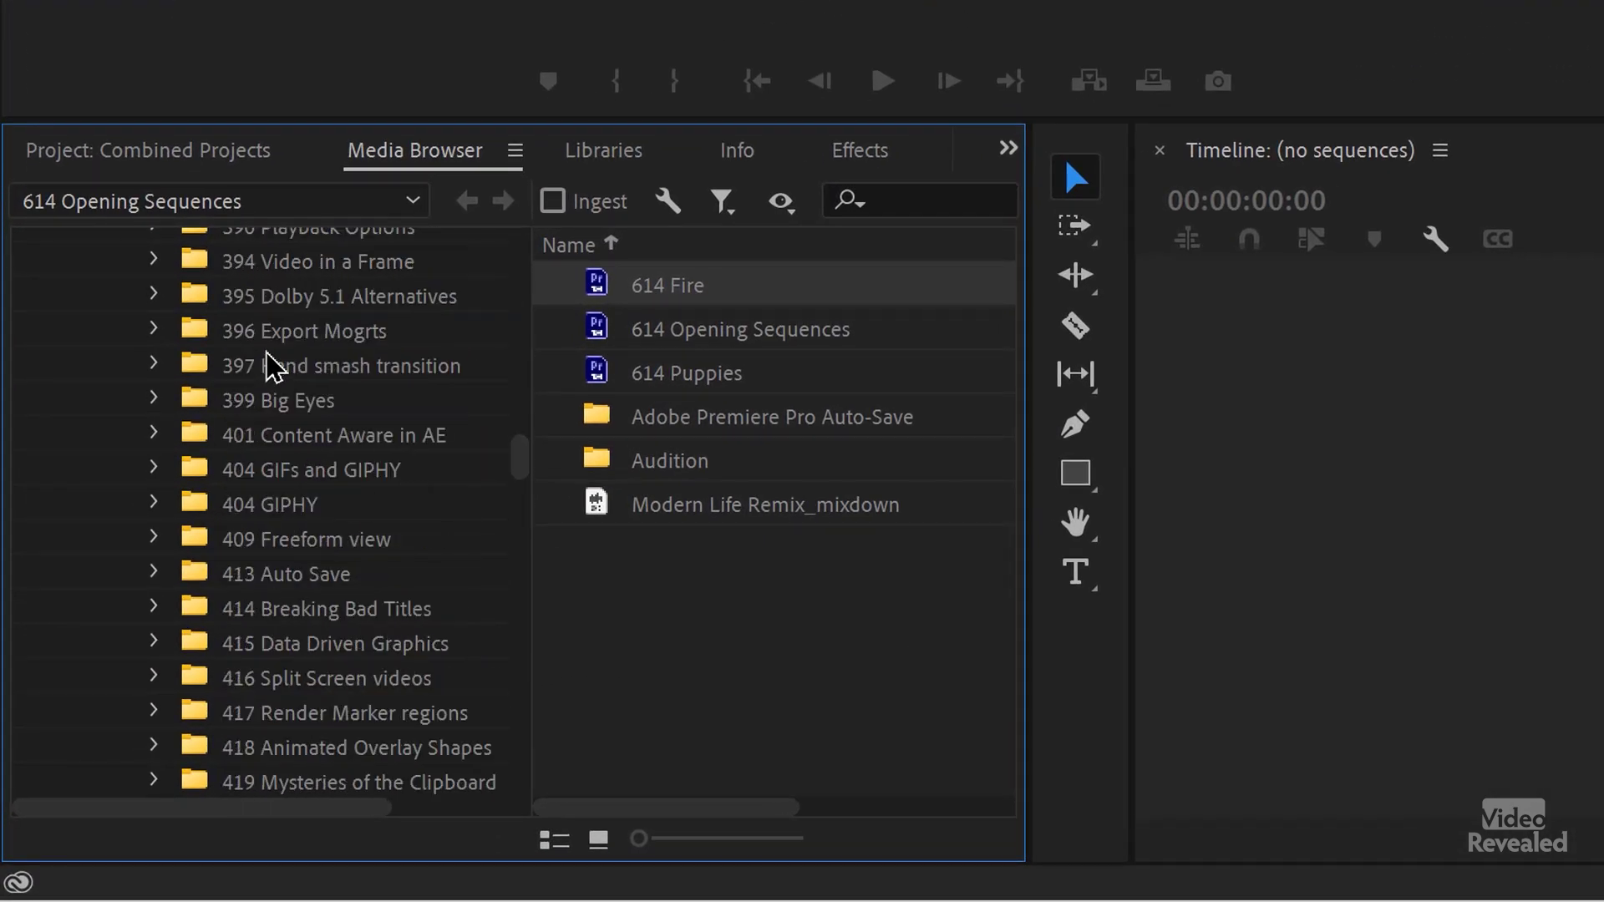
scroll(272, 361, "up", 20)
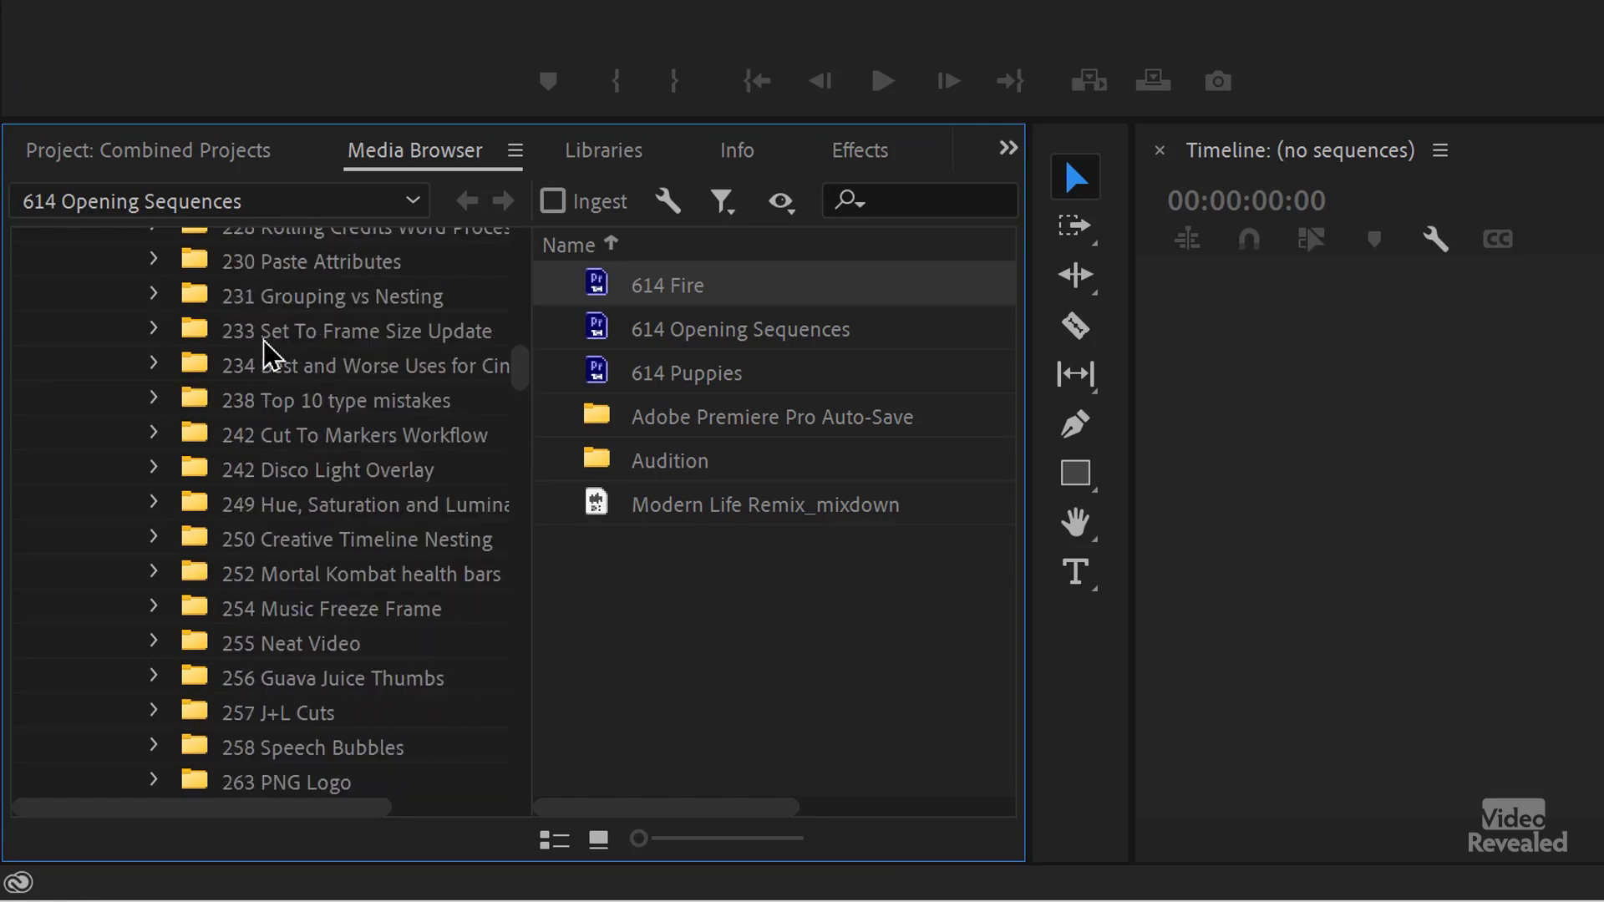
scroll(264, 349, "up", 3)
scroll(262, 358, "down", 15)
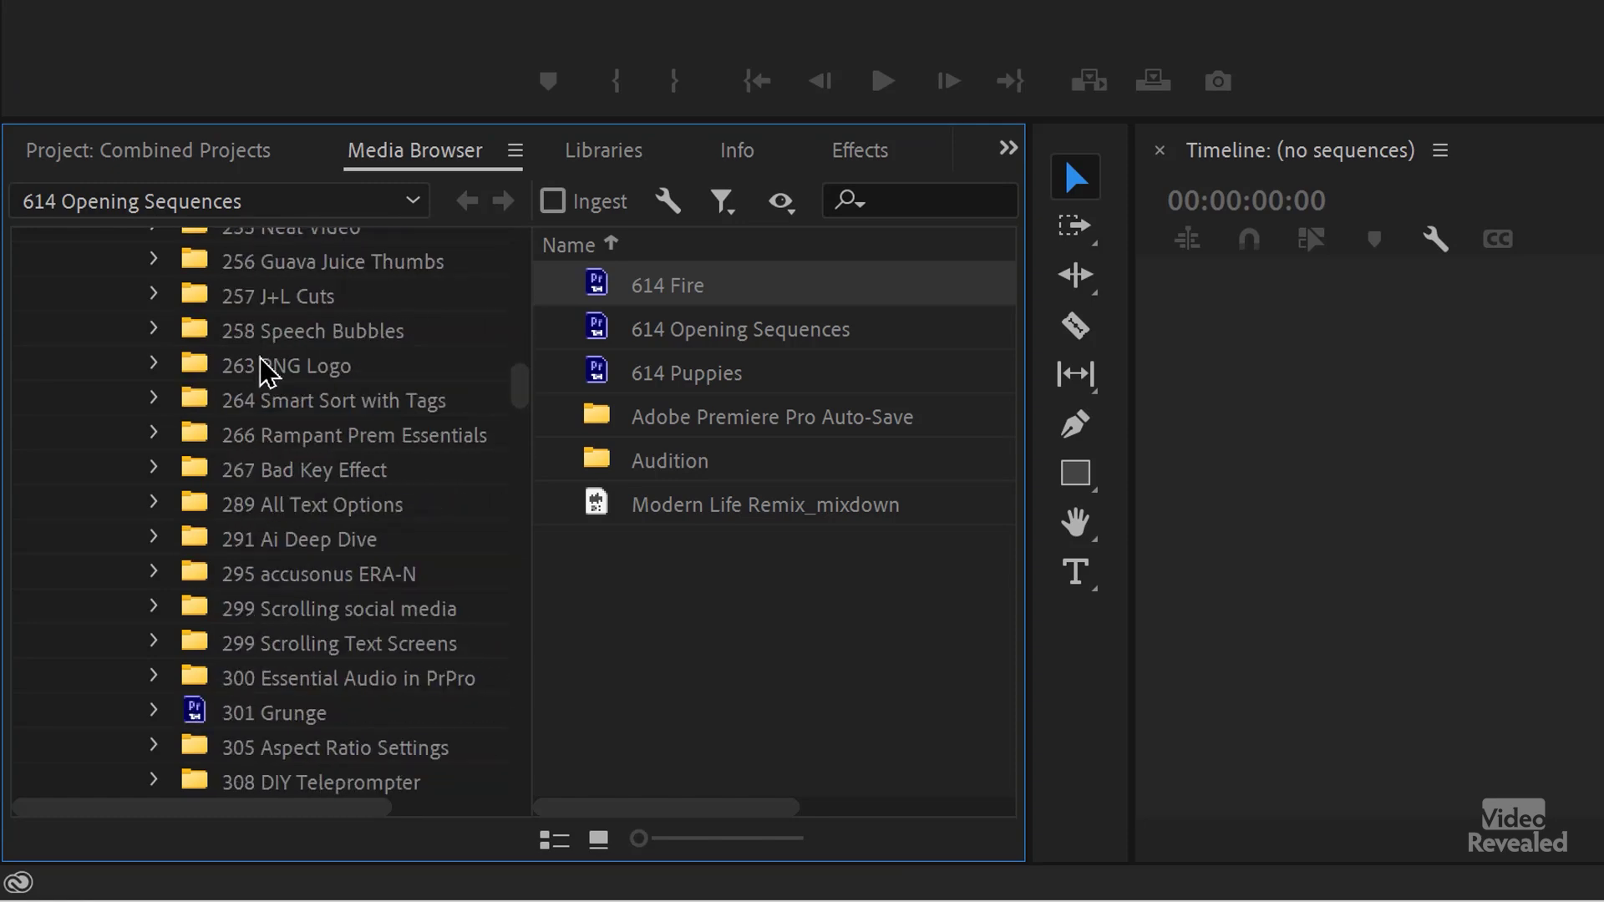
scroll(264, 370, "down", 20)
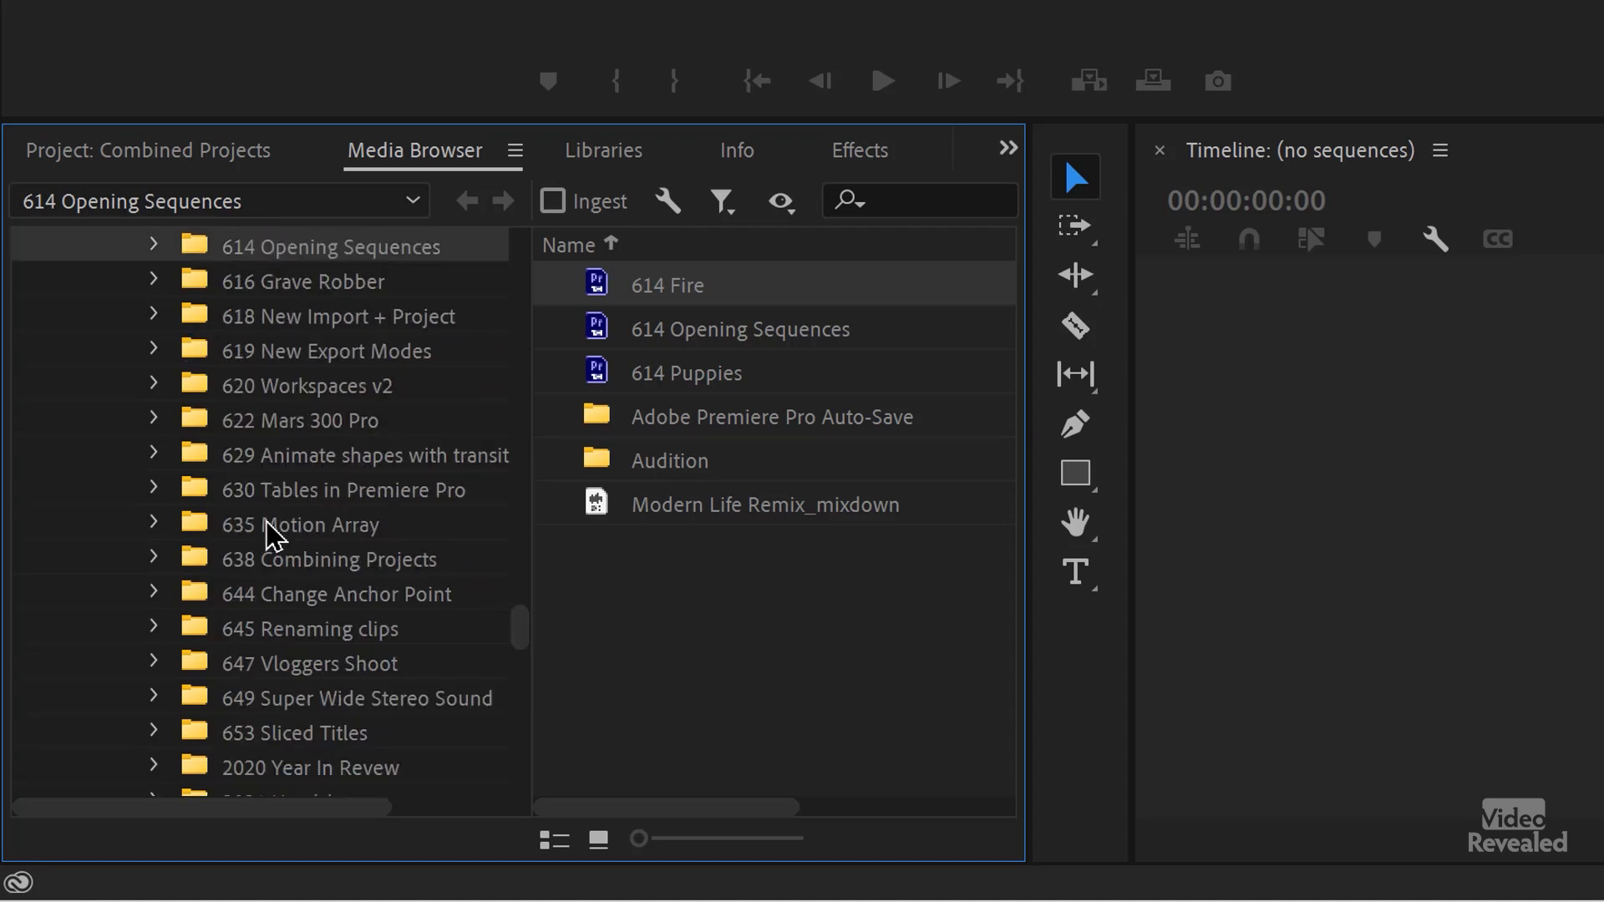
scroll(266, 526, "up", 1)
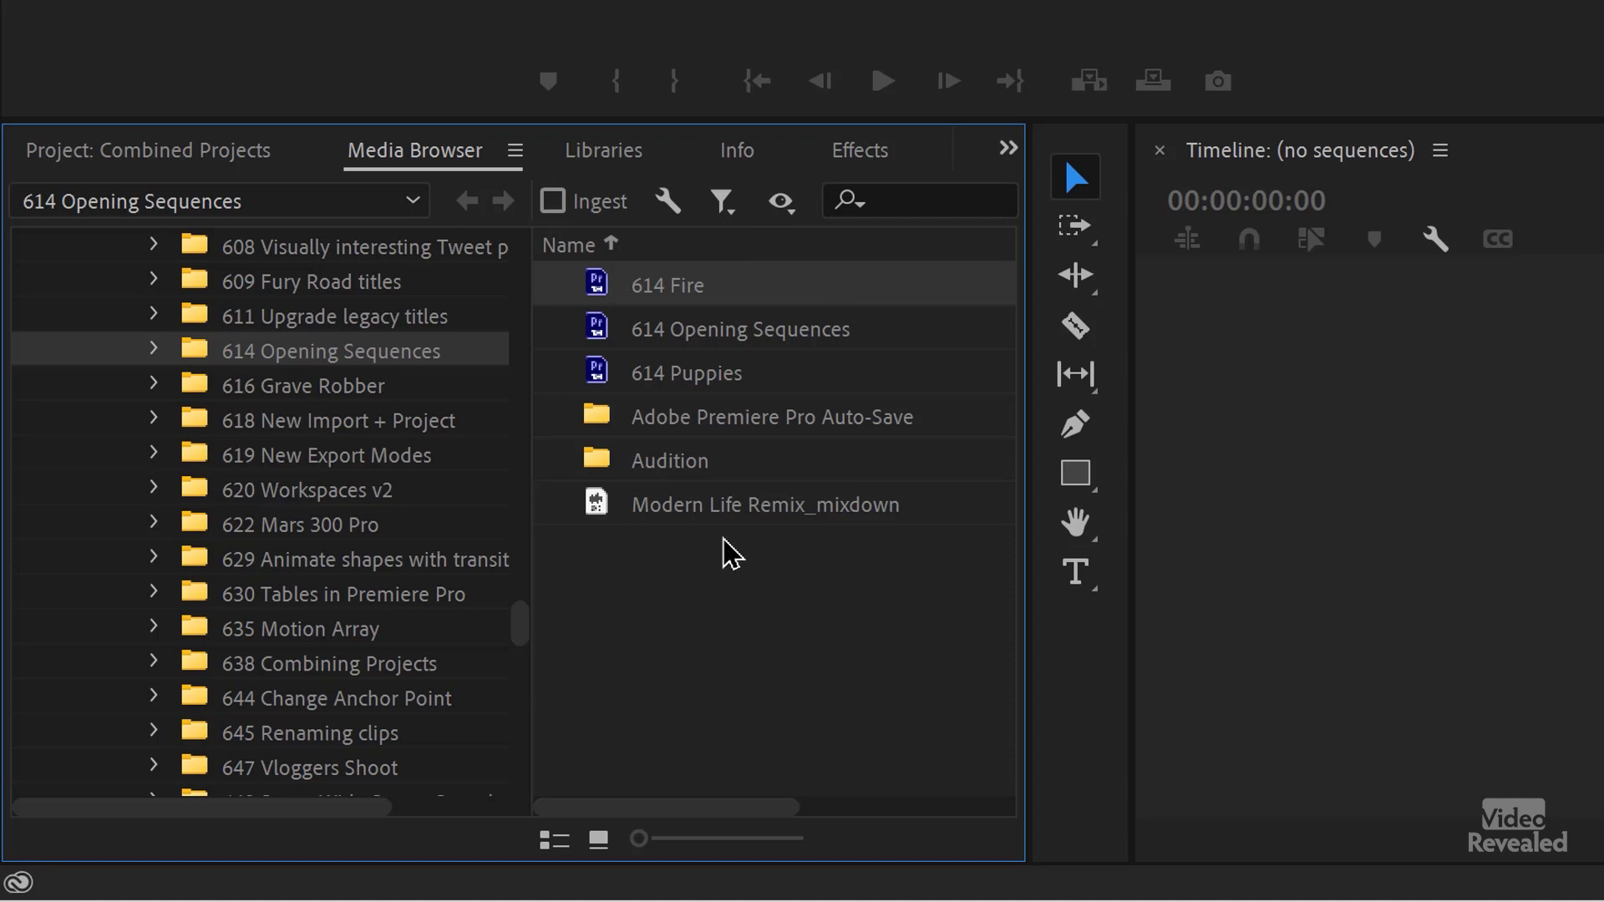
left_click(153, 350)
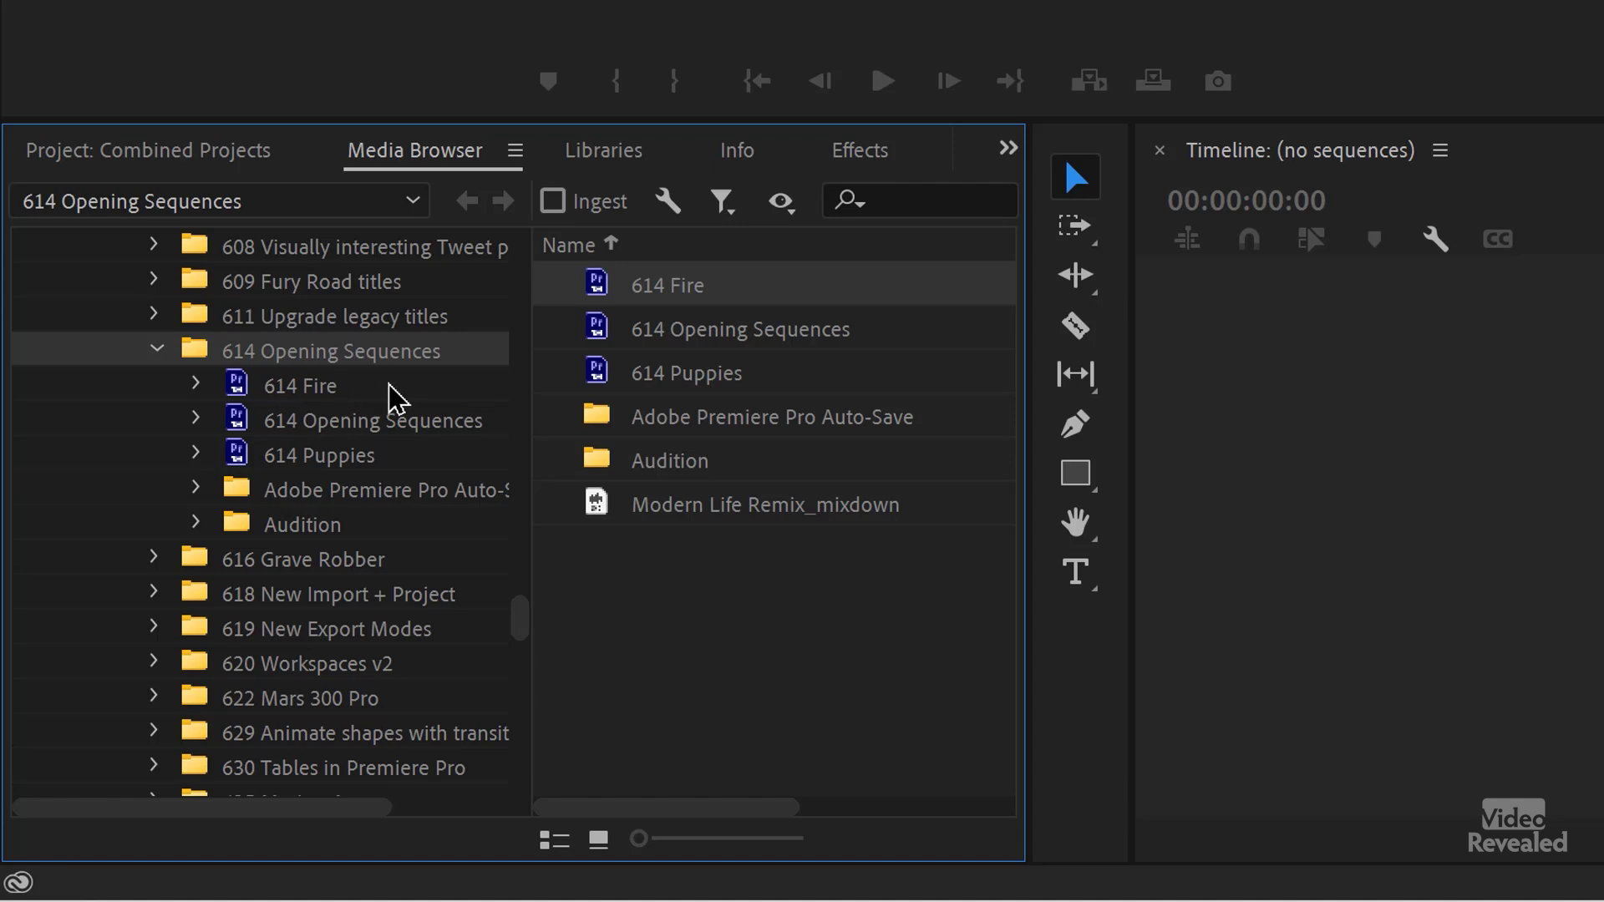
Step: Look inside the 614 Fire project, then open its Import Project dialog from the context menu
right_click(605, 292)
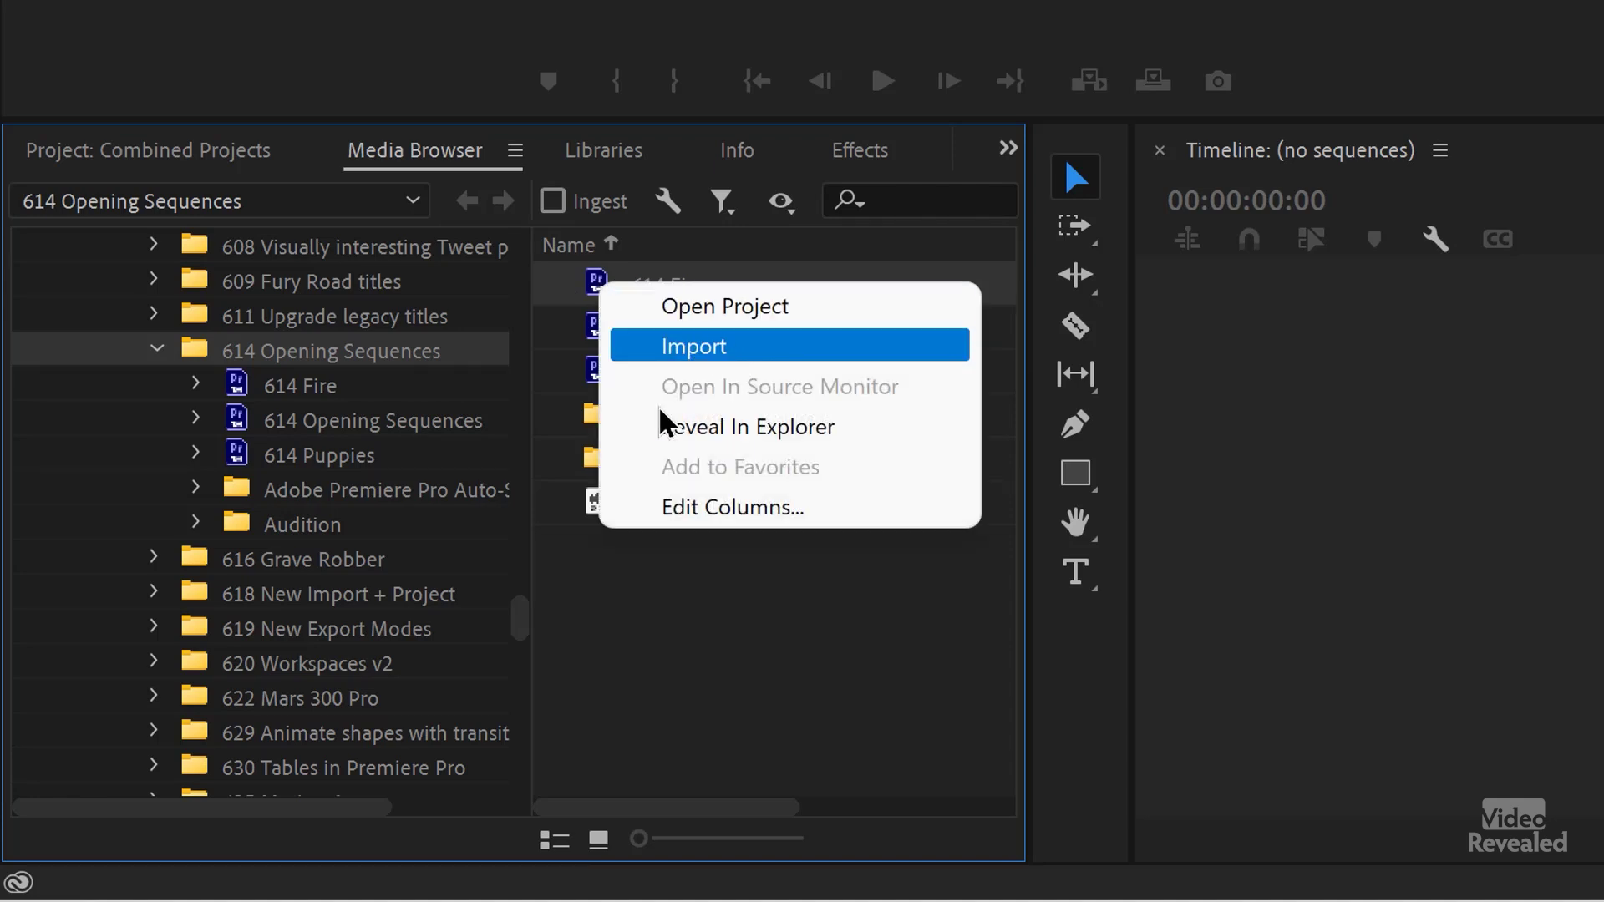
left_click(683, 690)
left_click(244, 388)
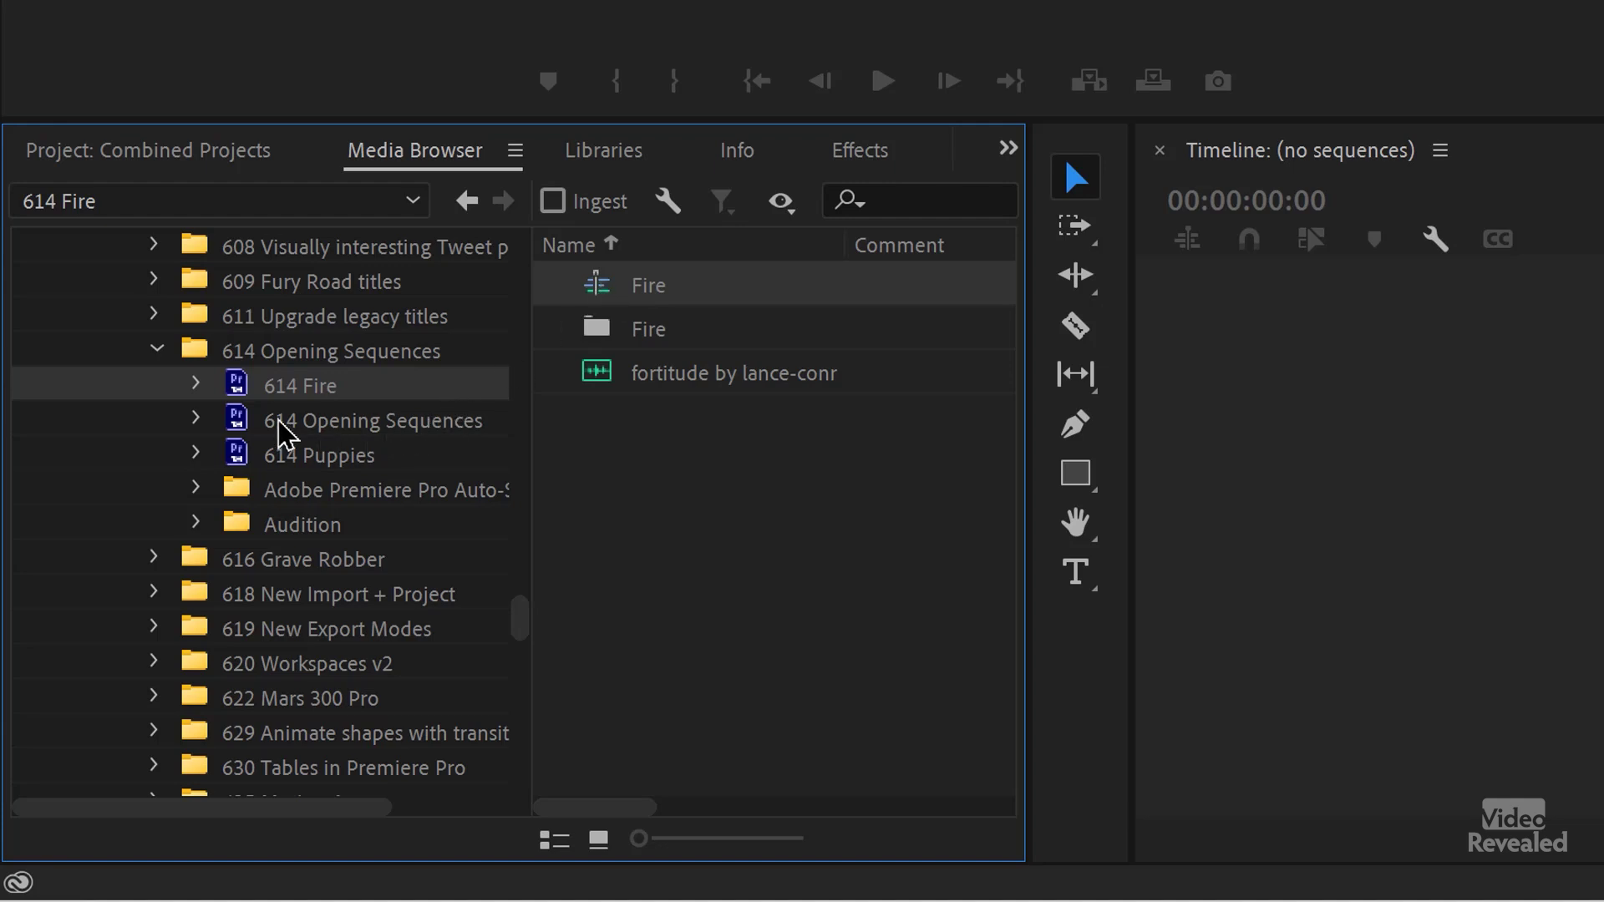
left_click(230, 361)
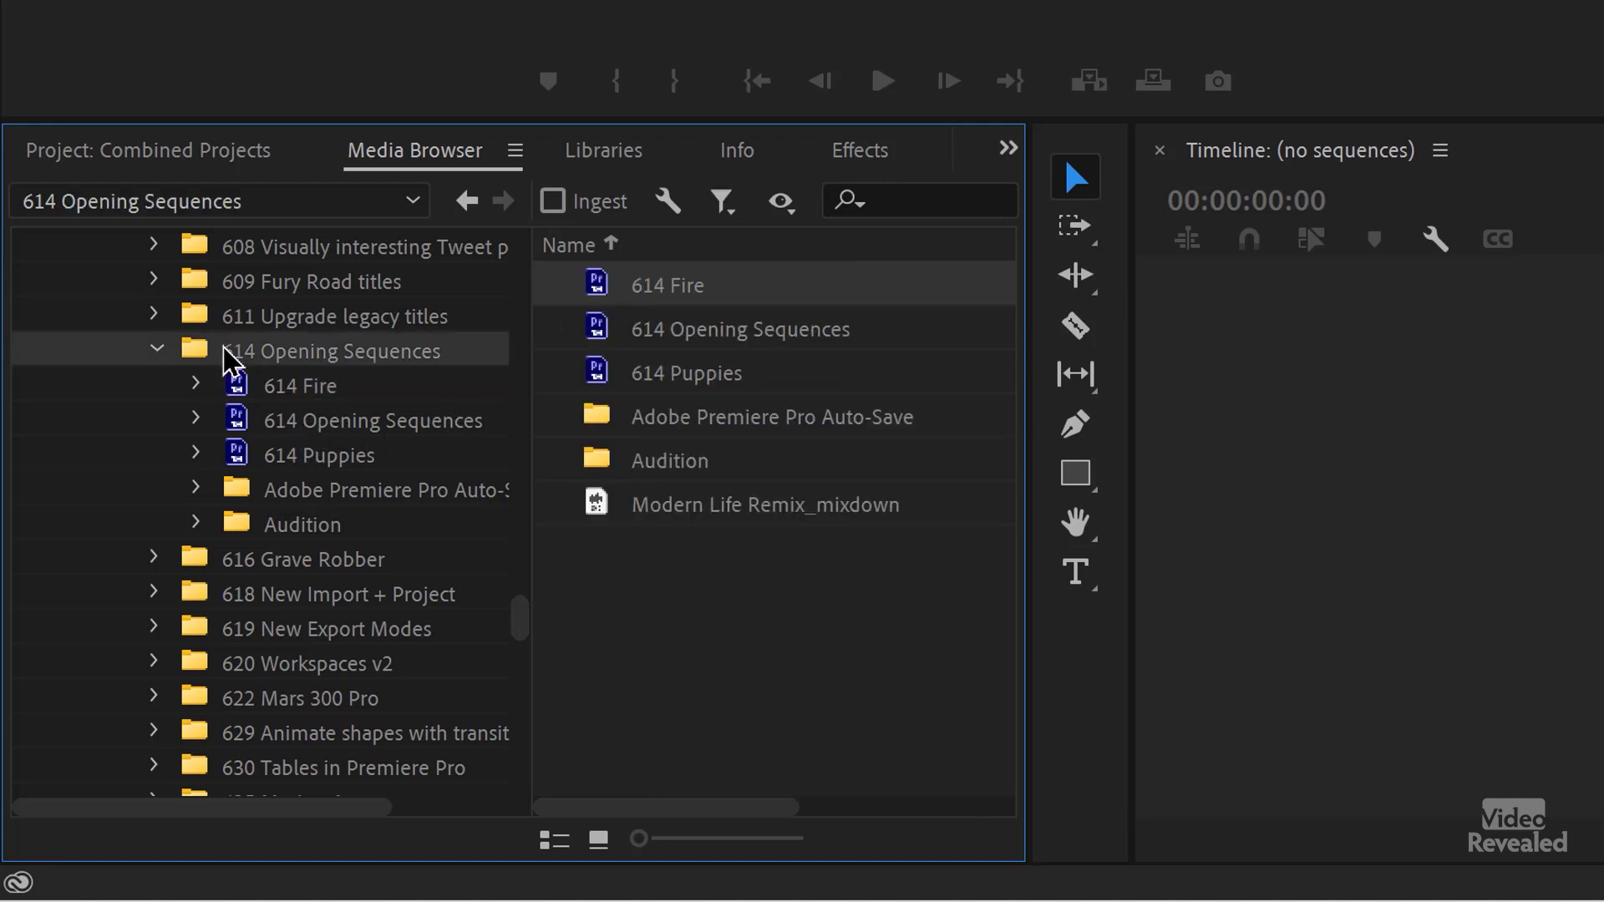
right_click(601, 283)
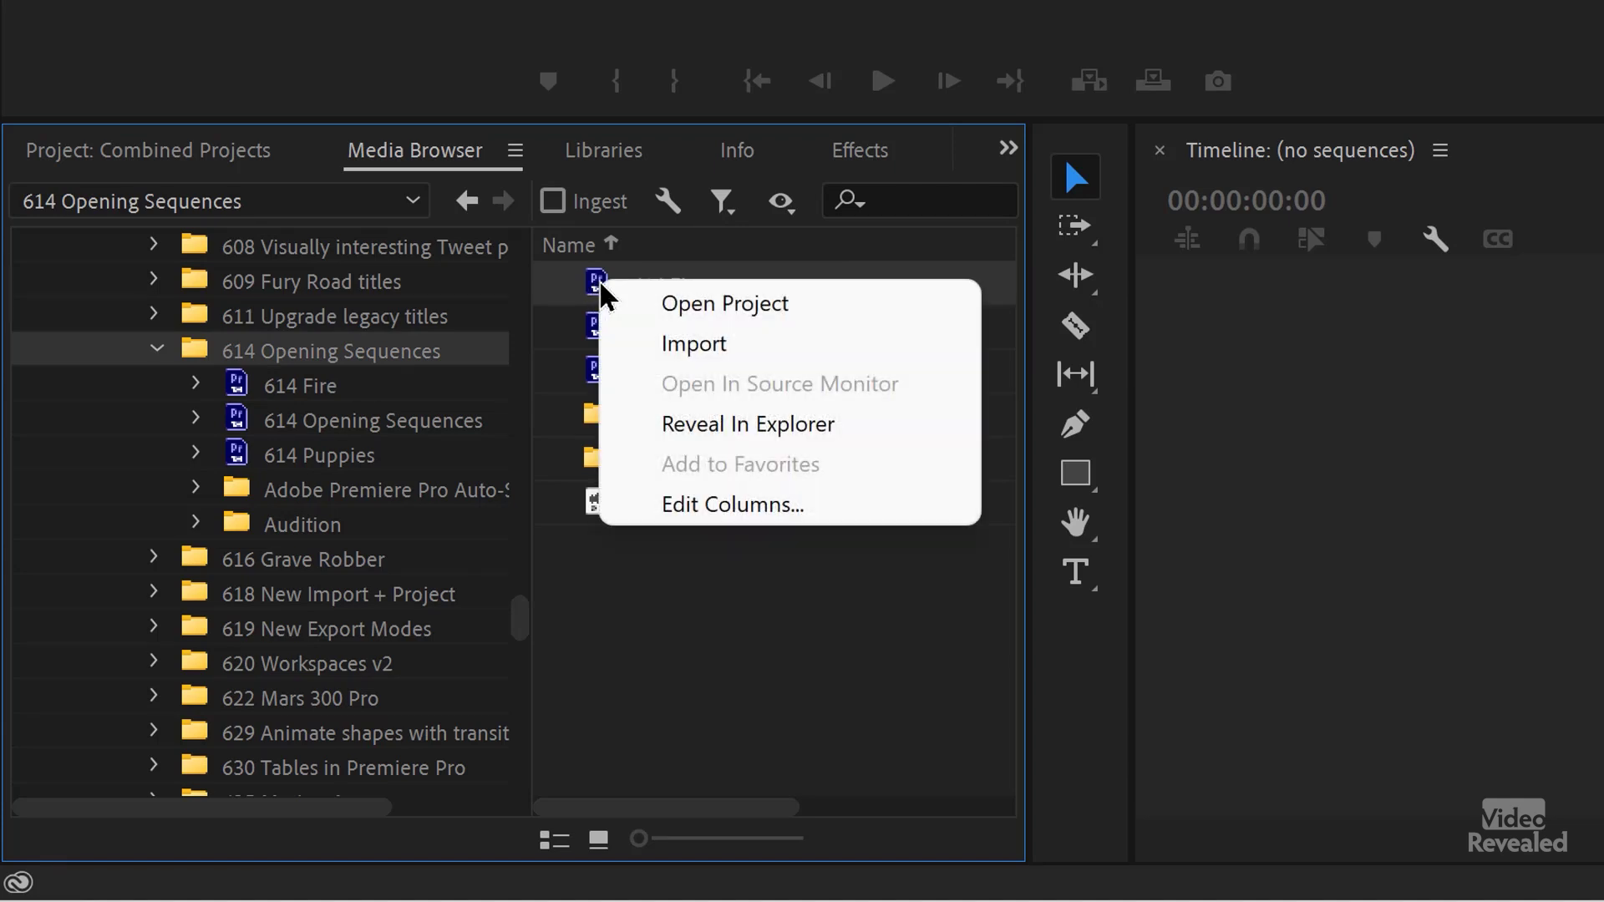
left_click(717, 349)
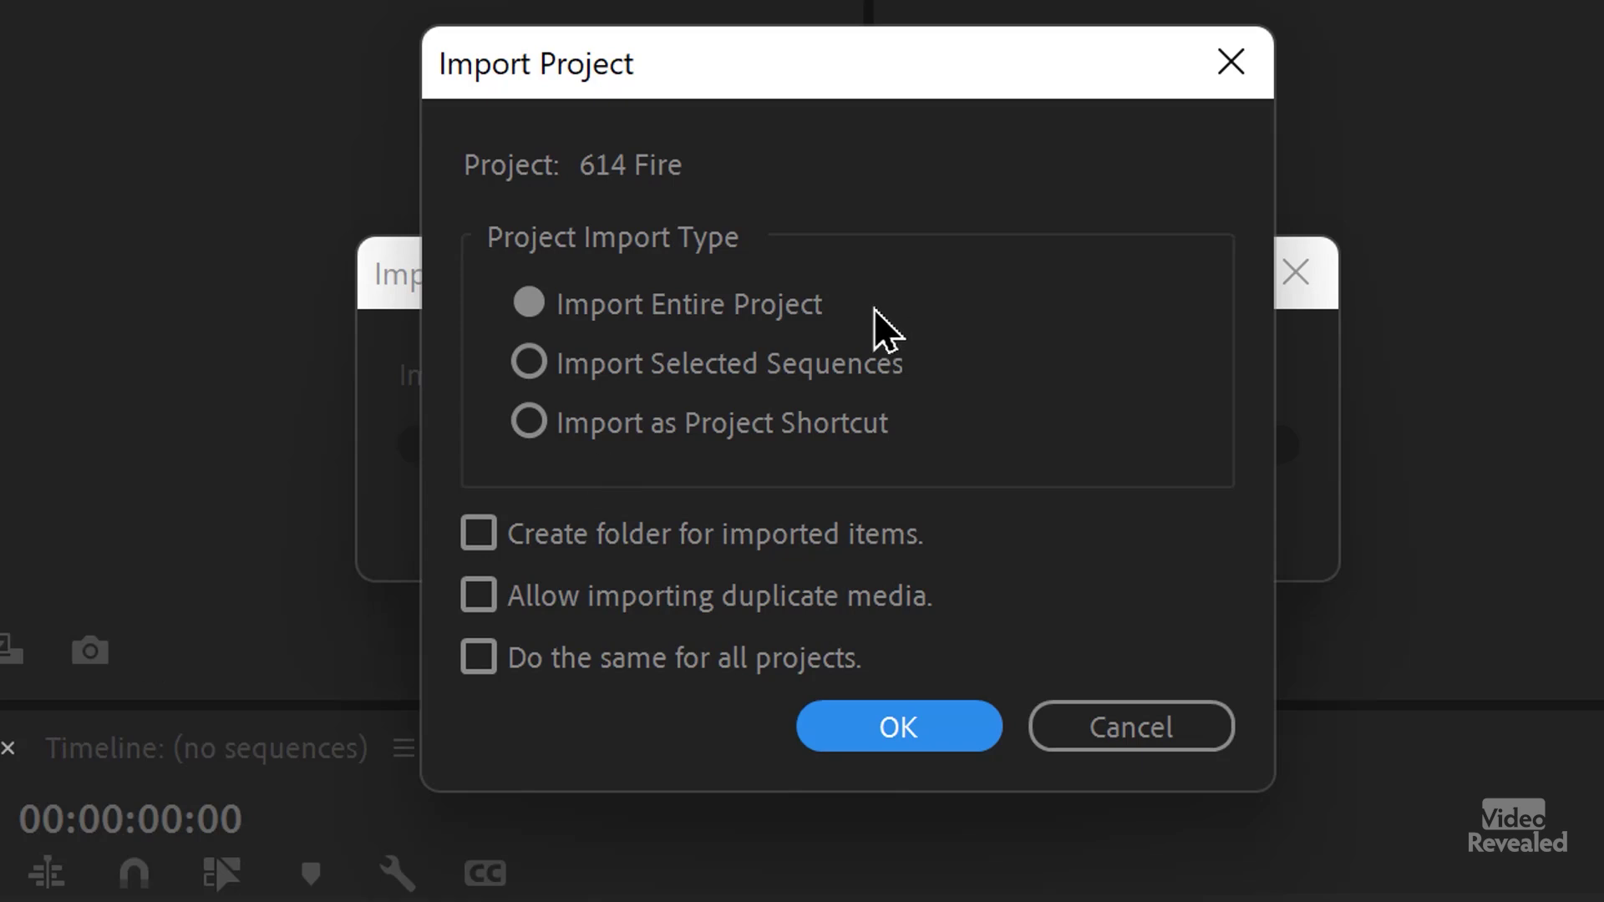
Step: Compare the Selected Sequences, Project Shortcut and Entire Project options, tick Create folder, then cancel
left_click(735, 368)
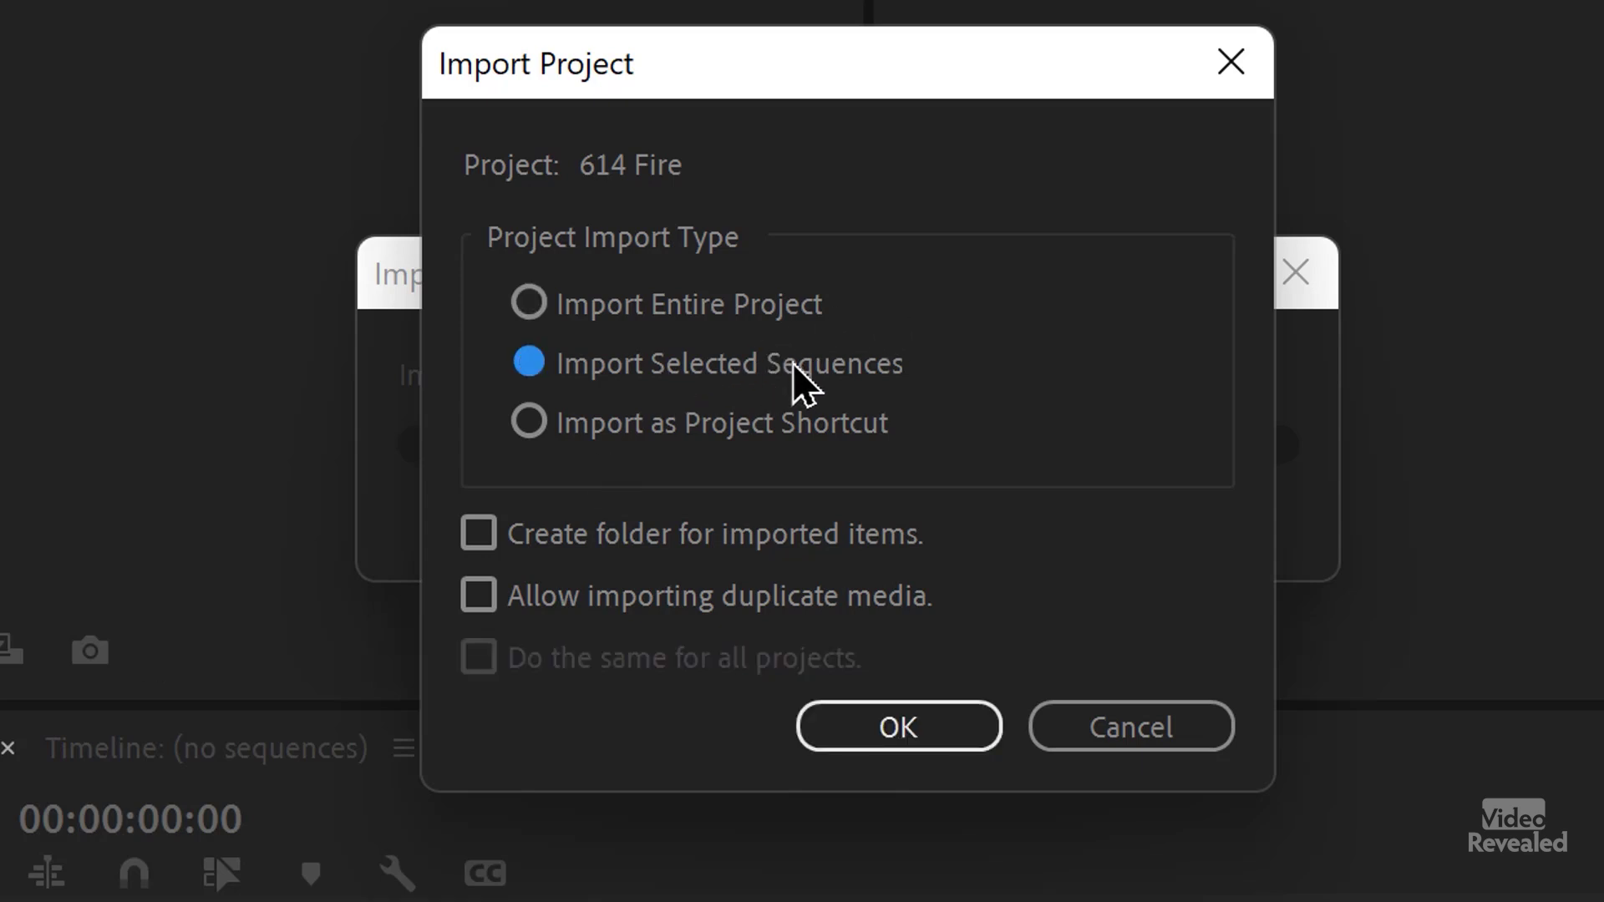
left_click(650, 430)
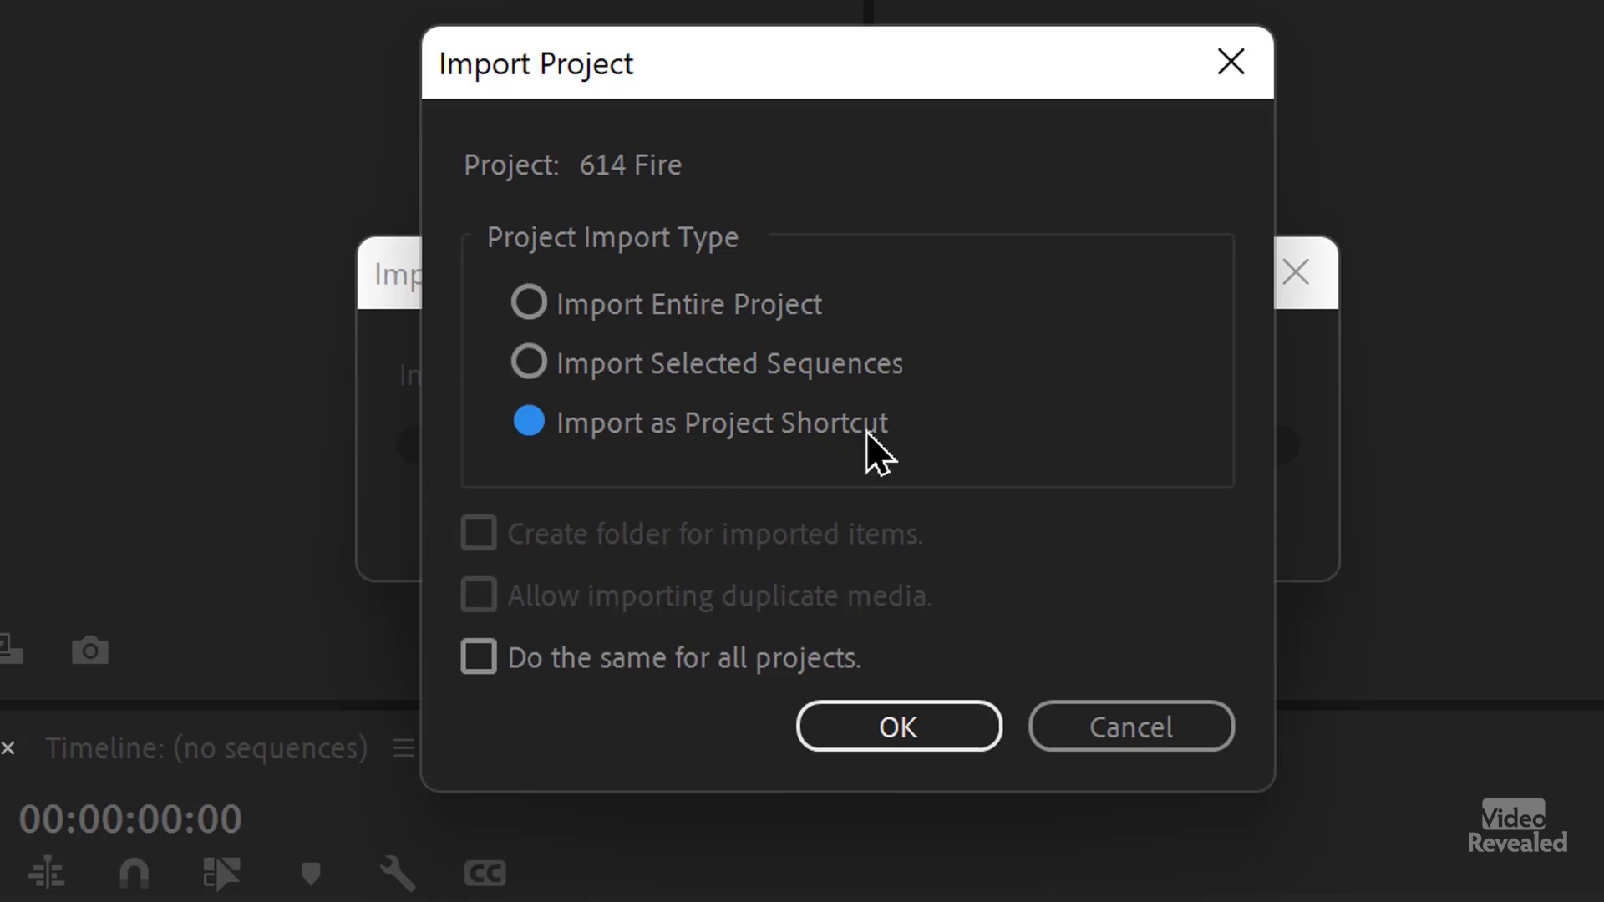
left_click(719, 309)
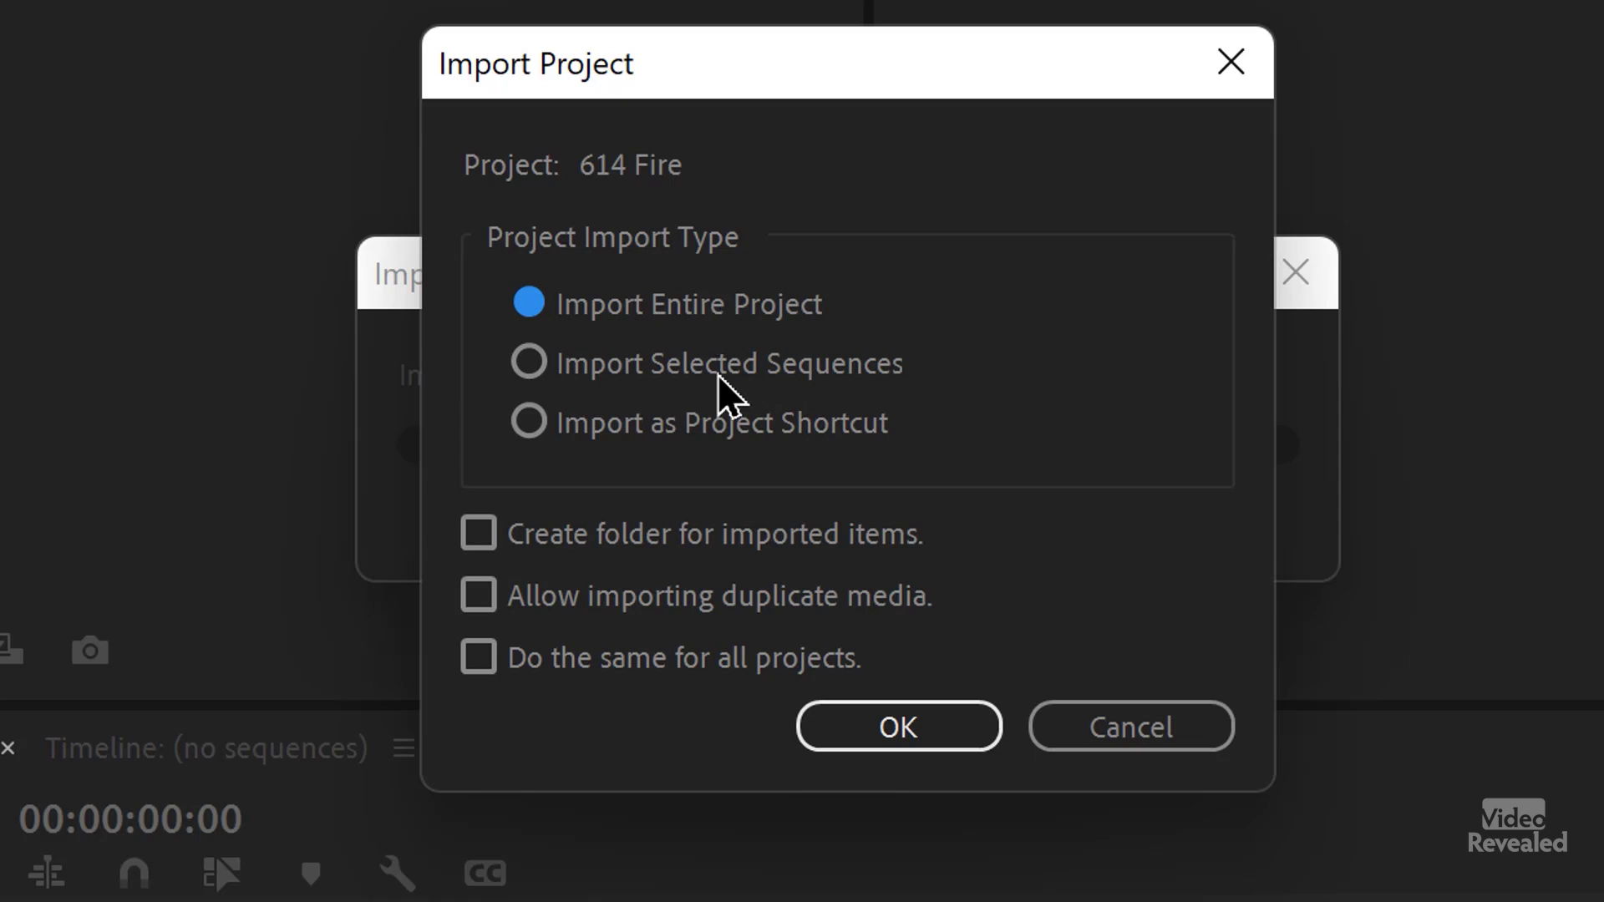
left_click(706, 544)
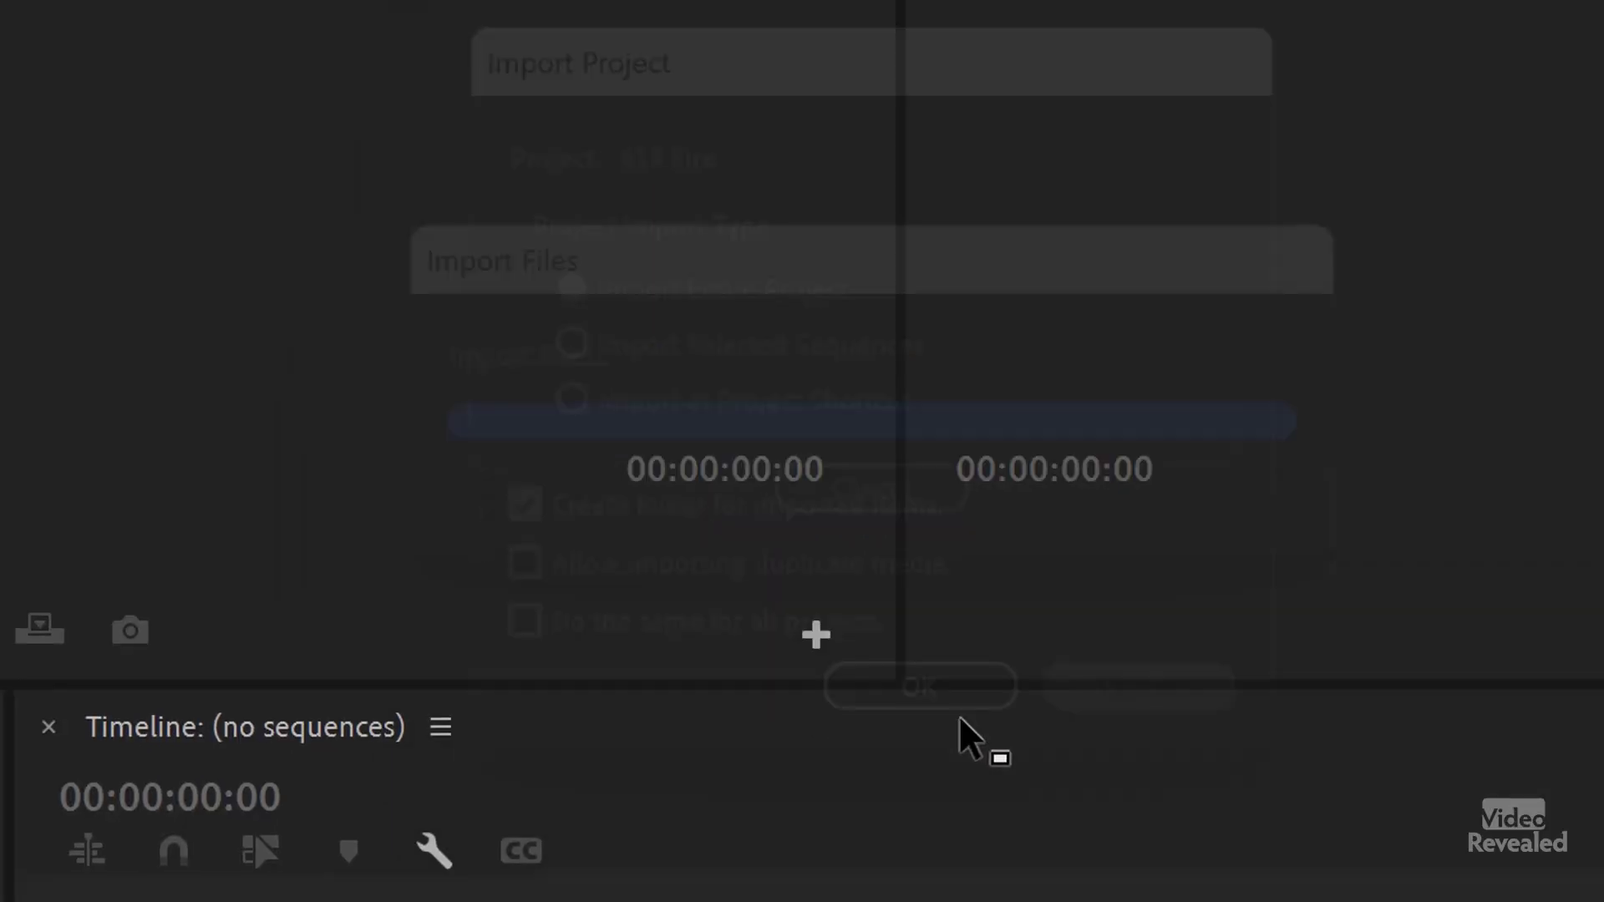
Step: Import the three 614 projects together, each into its own folder, applying the settings to all
left_click(467, 155)
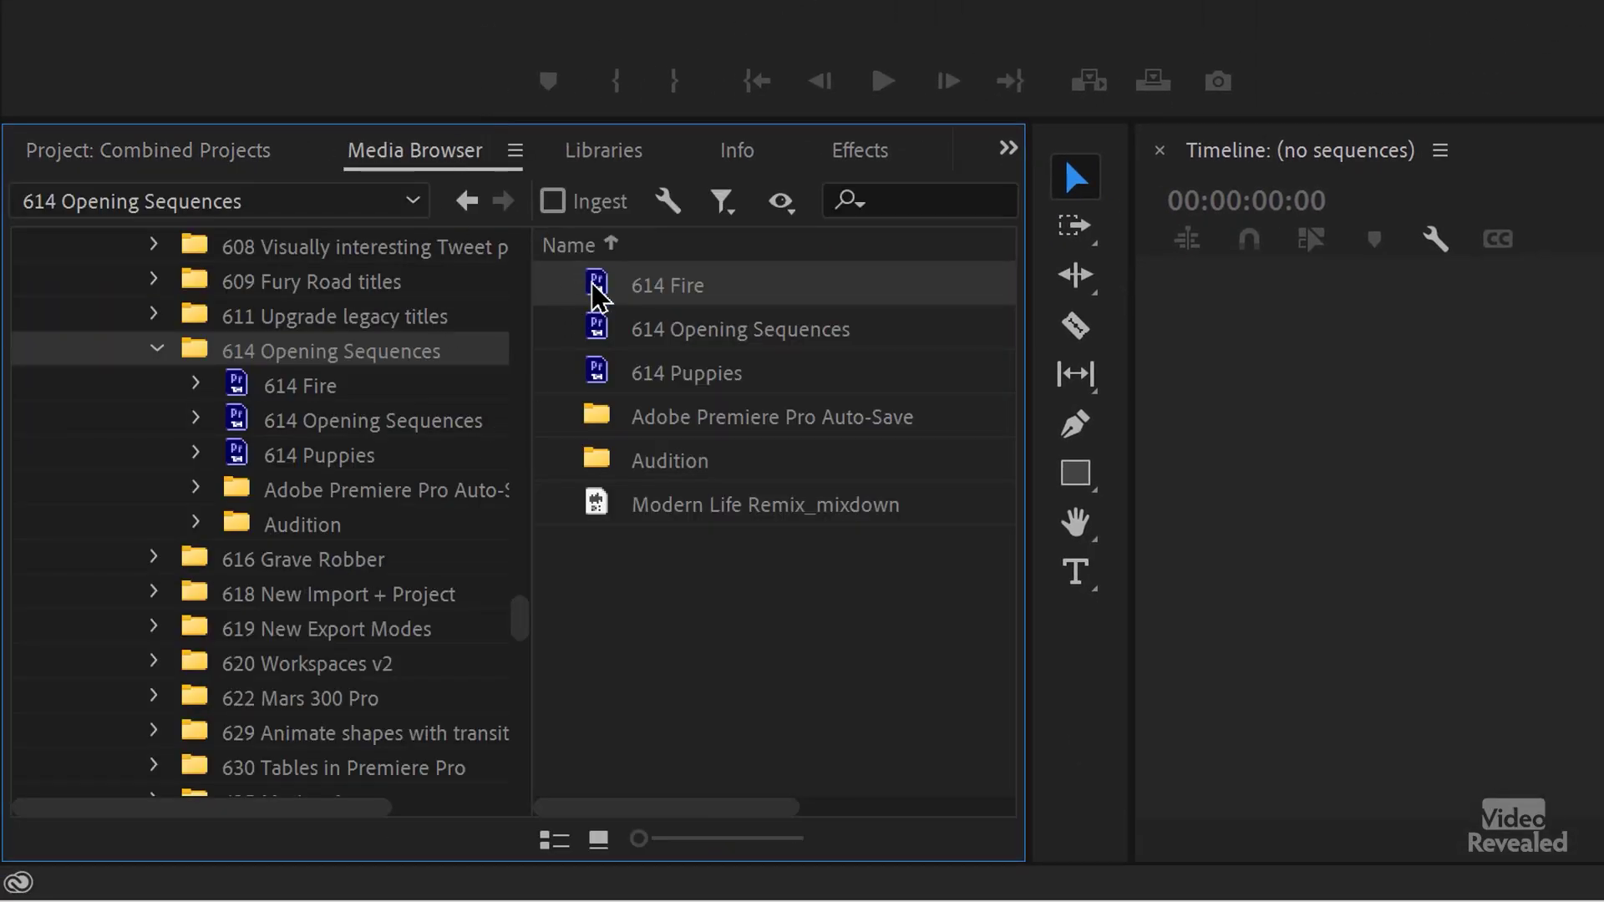
left_click(597, 380, "shift")
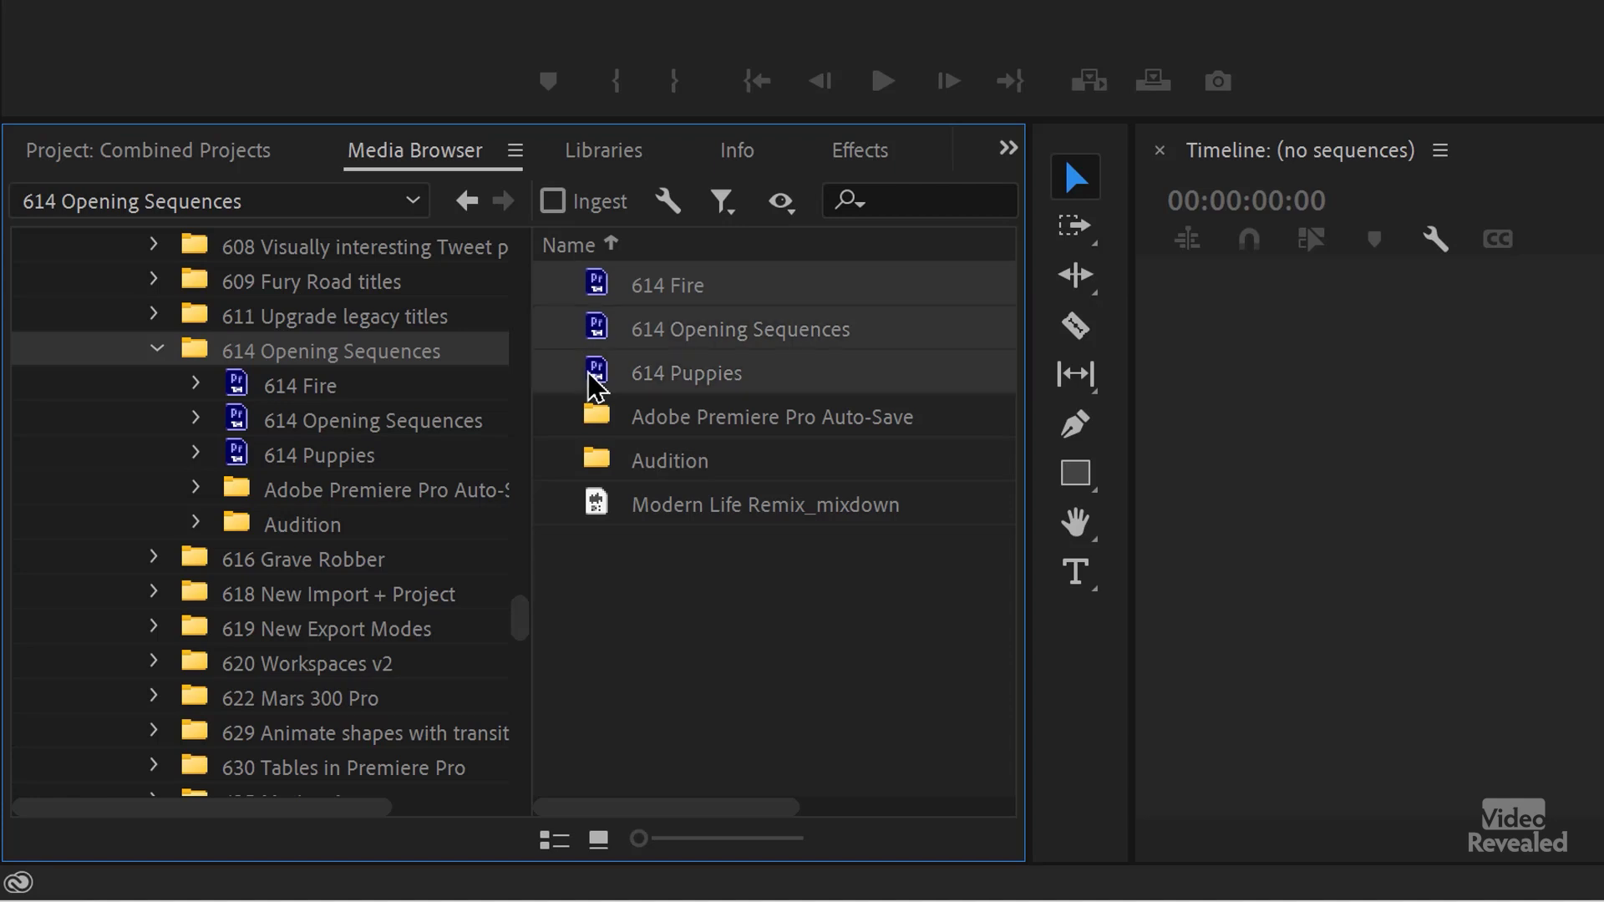
right_click(691, 326)
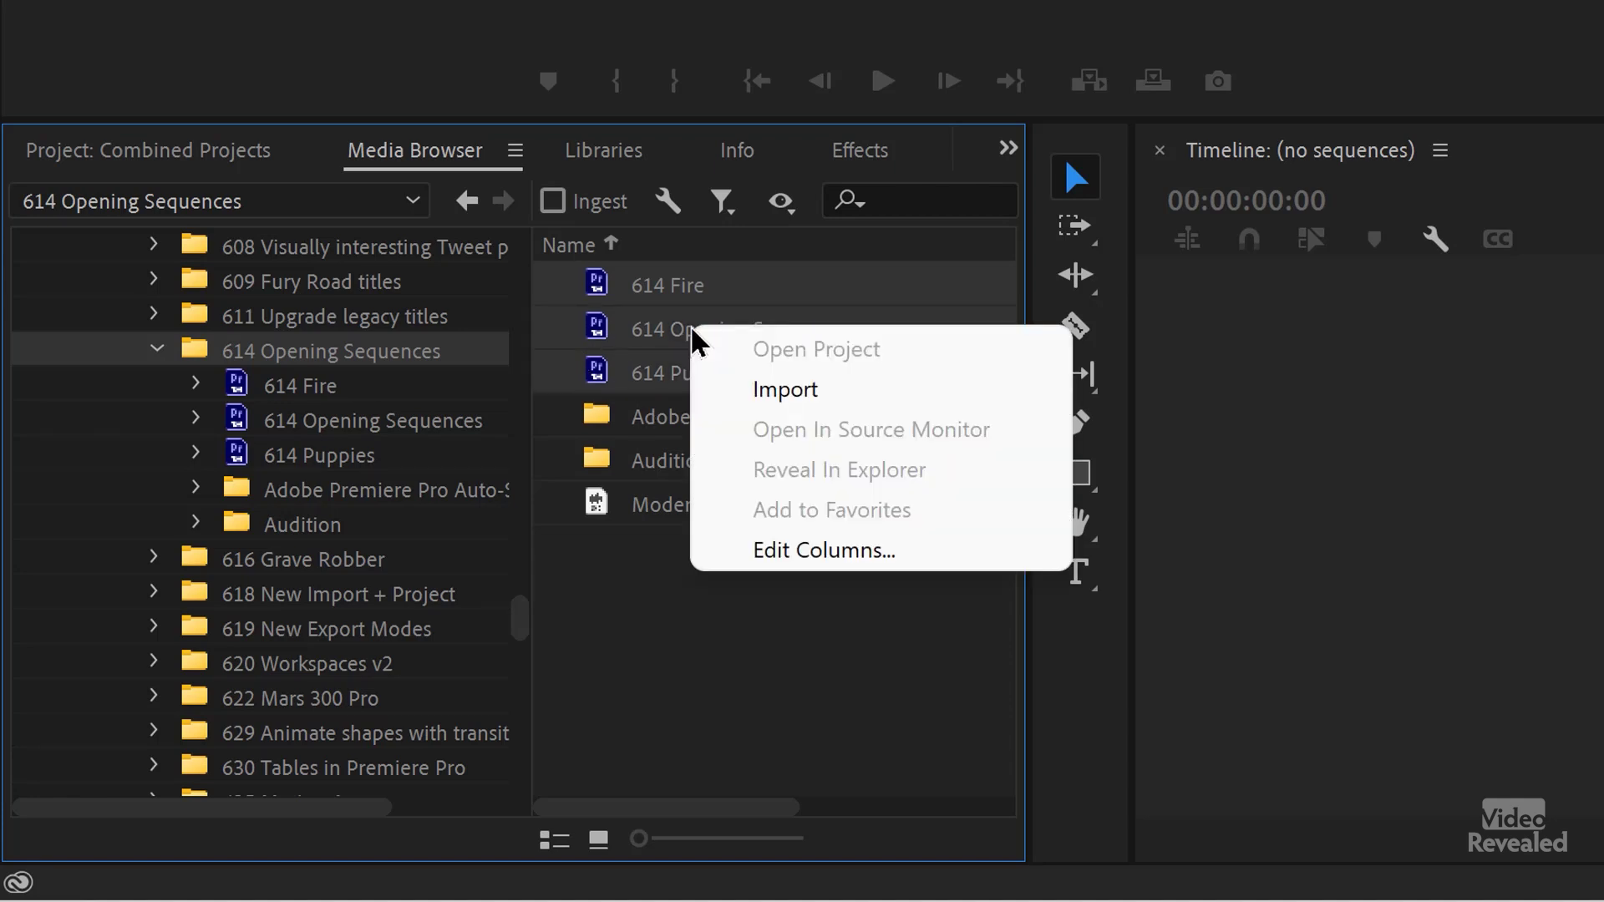
left_click(792, 392)
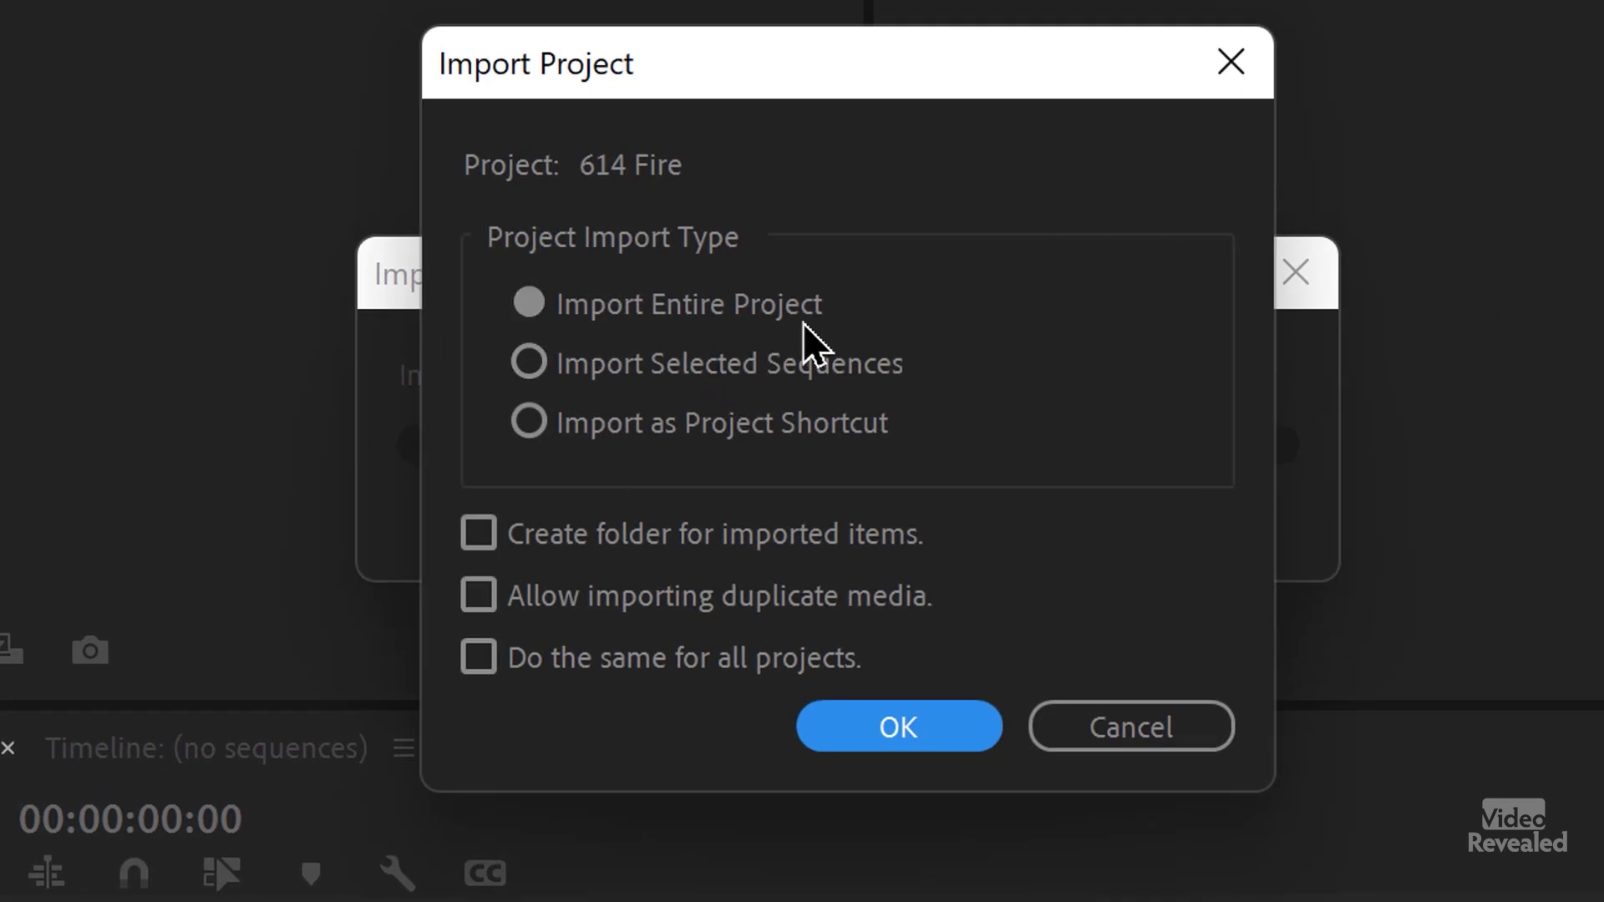
left_click(551, 543)
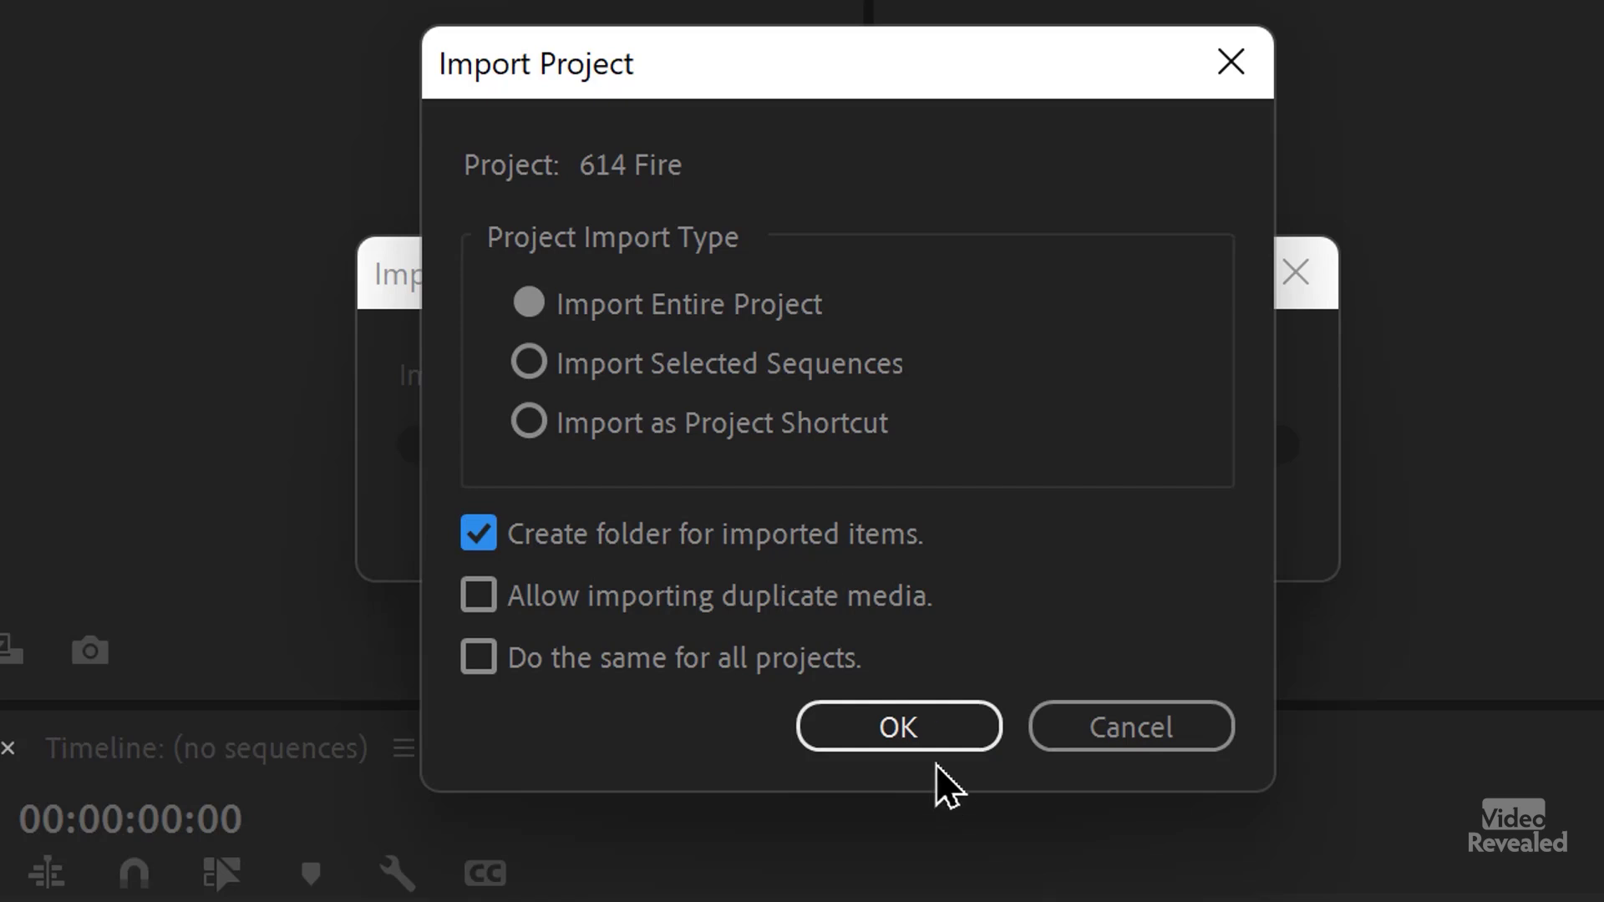
left_click(926, 729)
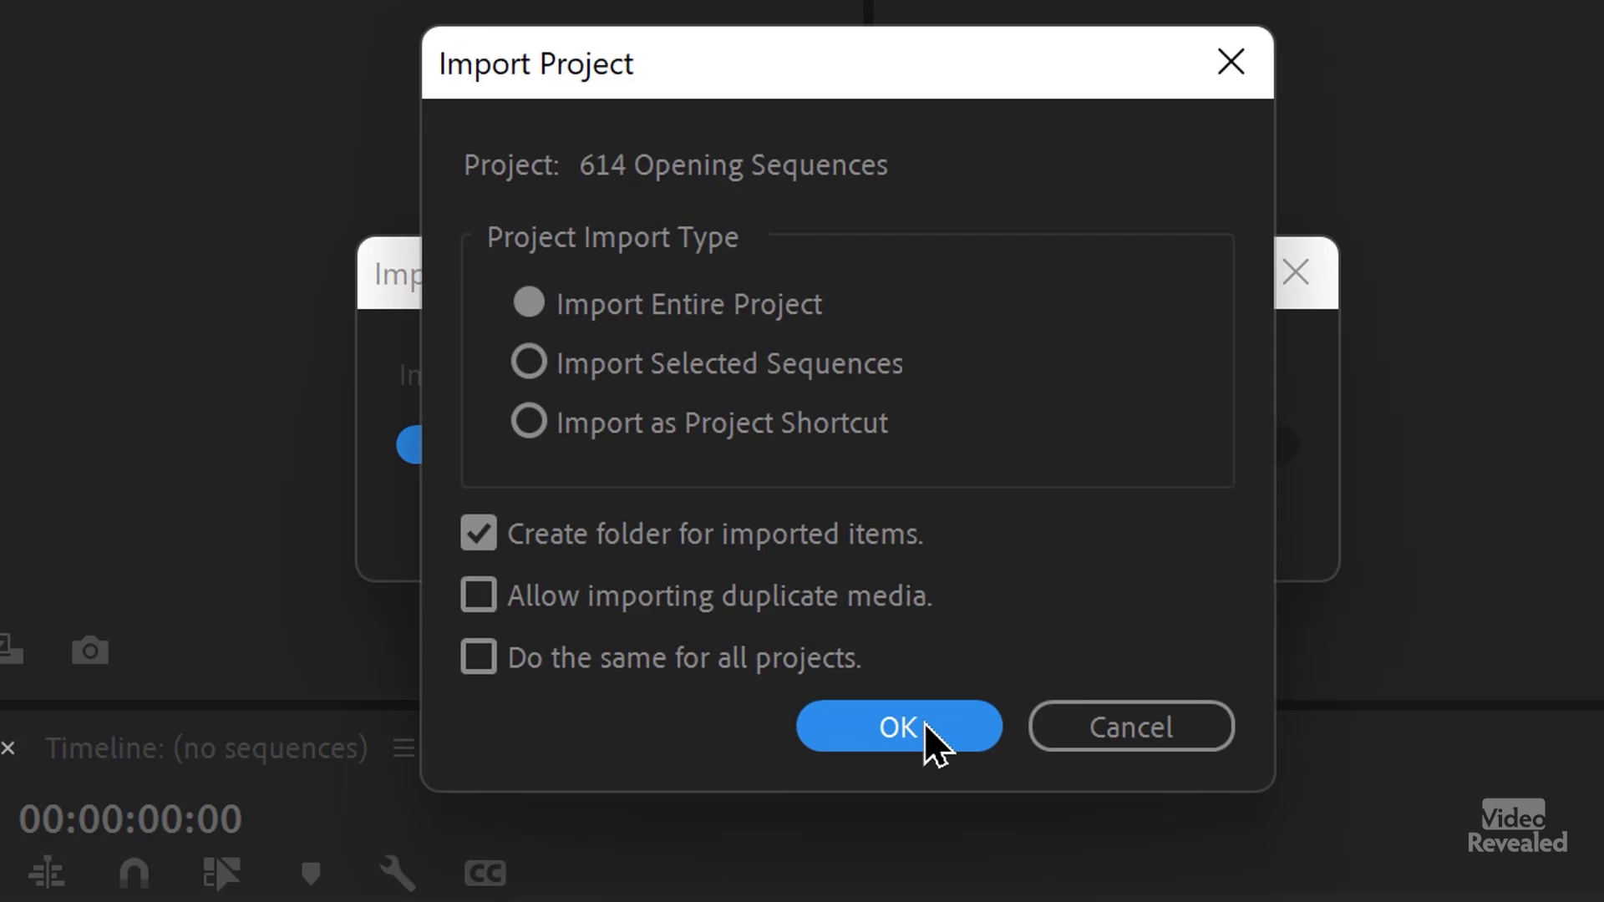
left_click(684, 659)
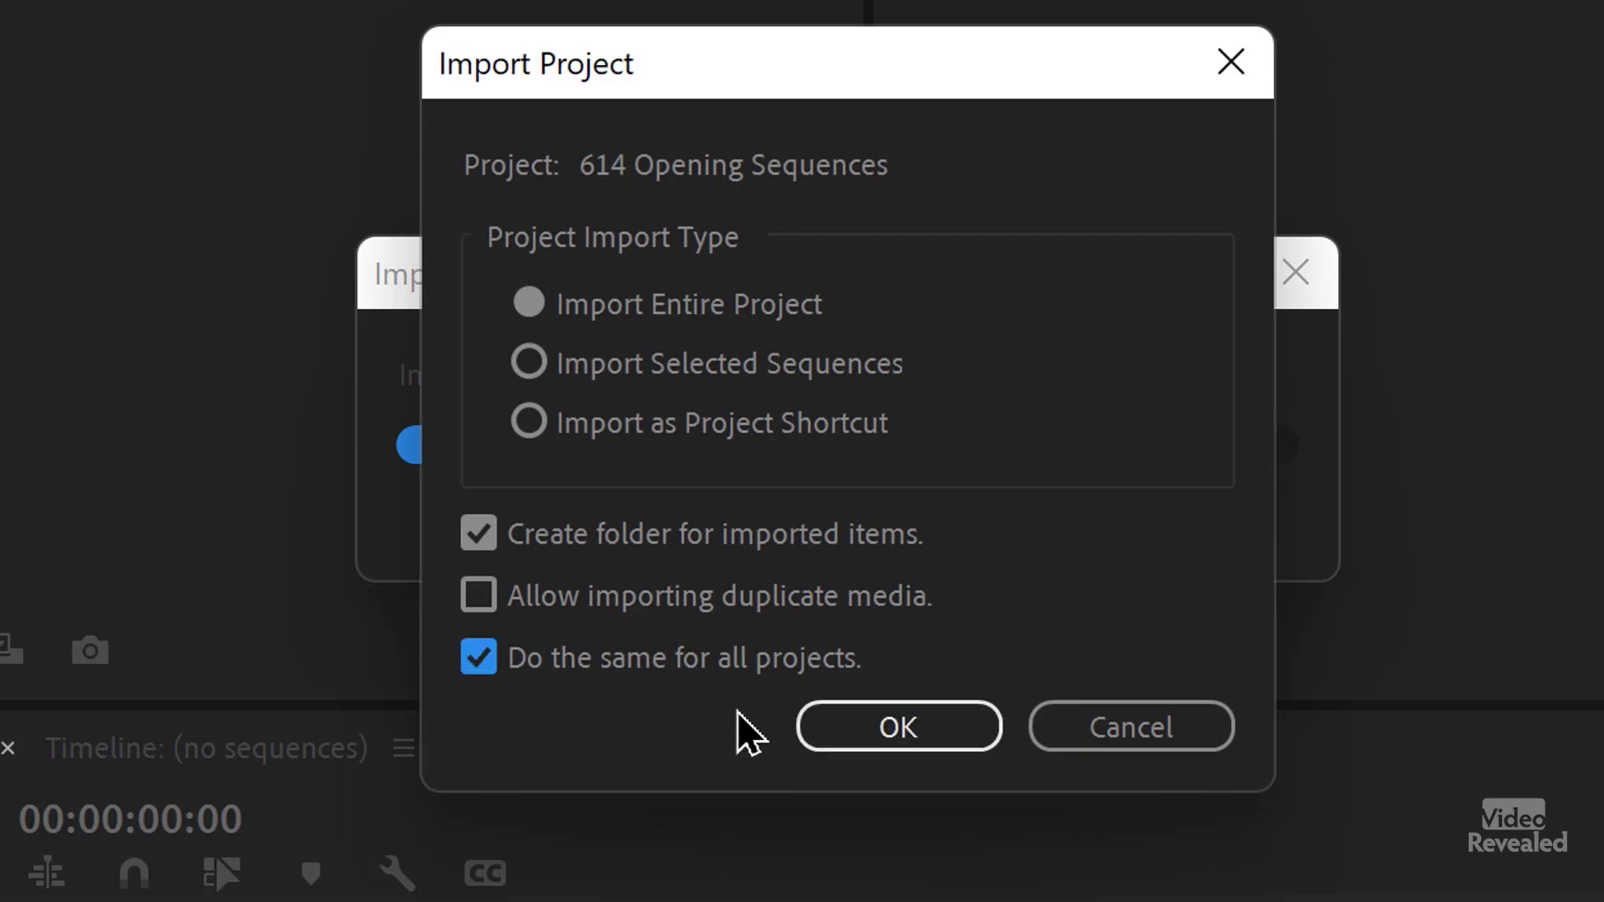
left_click(881, 739)
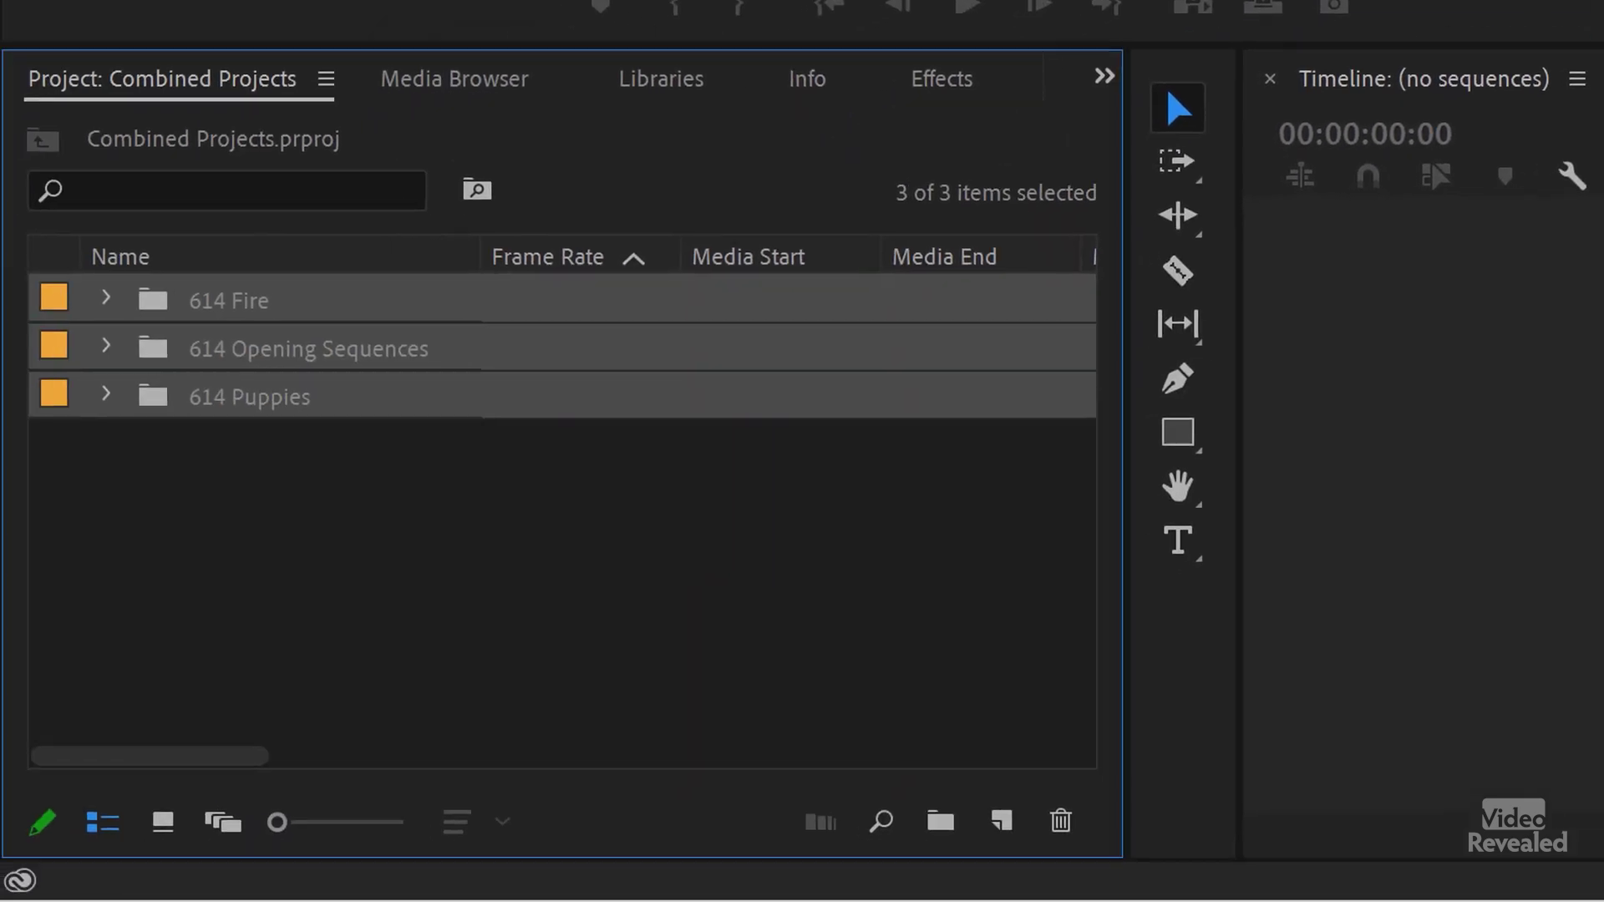
Step: Expand the 614 Puppies, Opening Sequences and Fire bins and open Animals, Diner and Fire in timelines
left_click(103, 435)
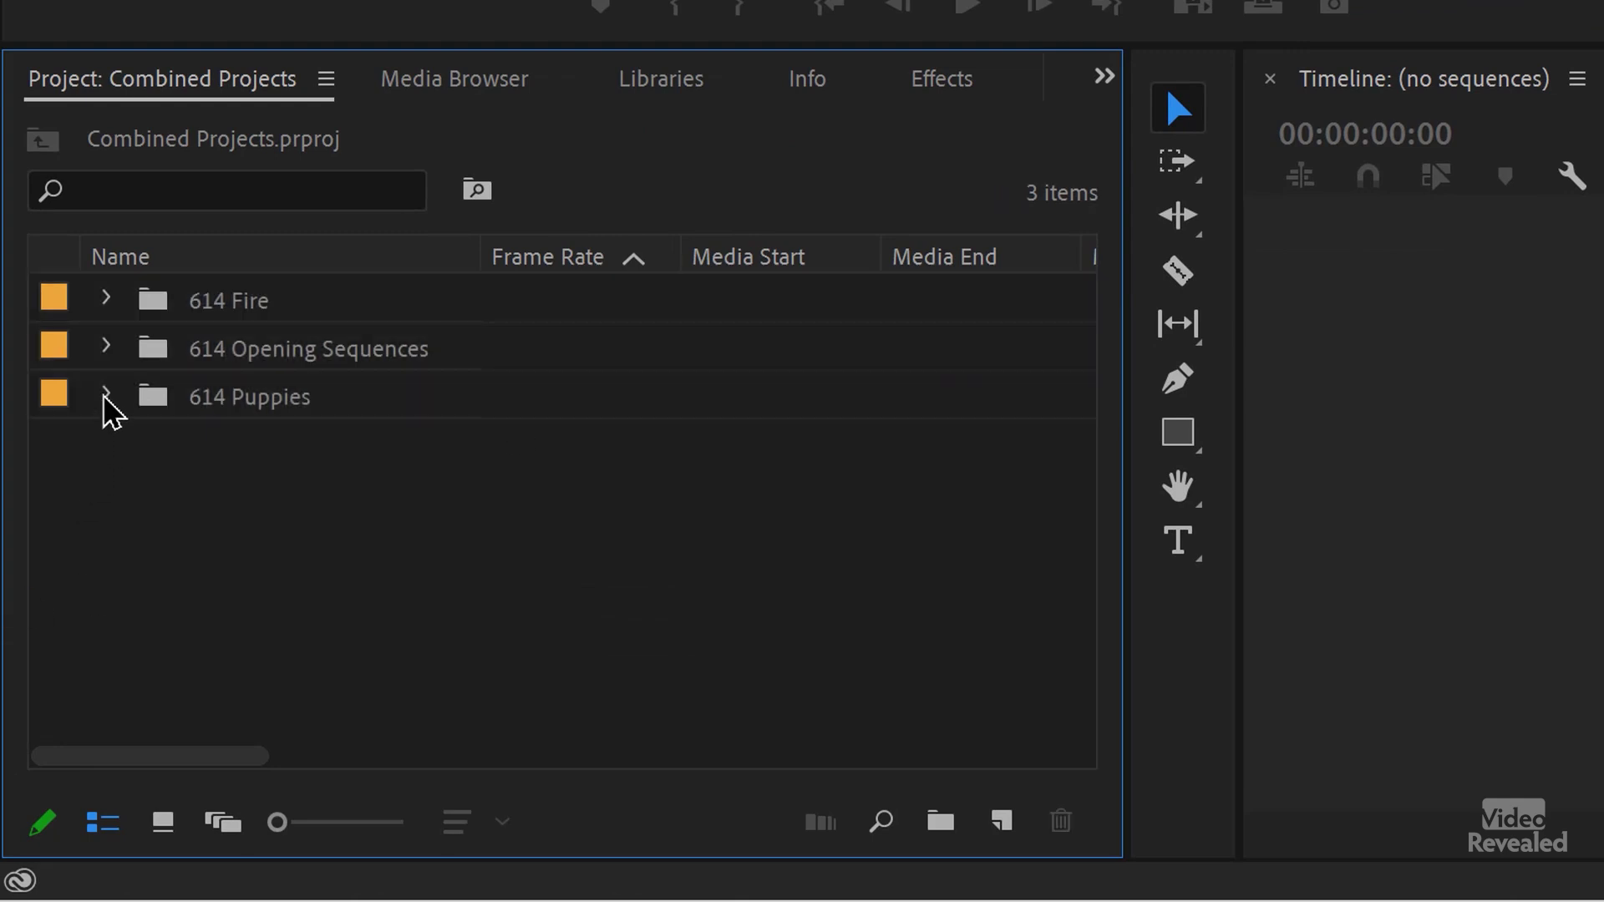
left_click(105, 394)
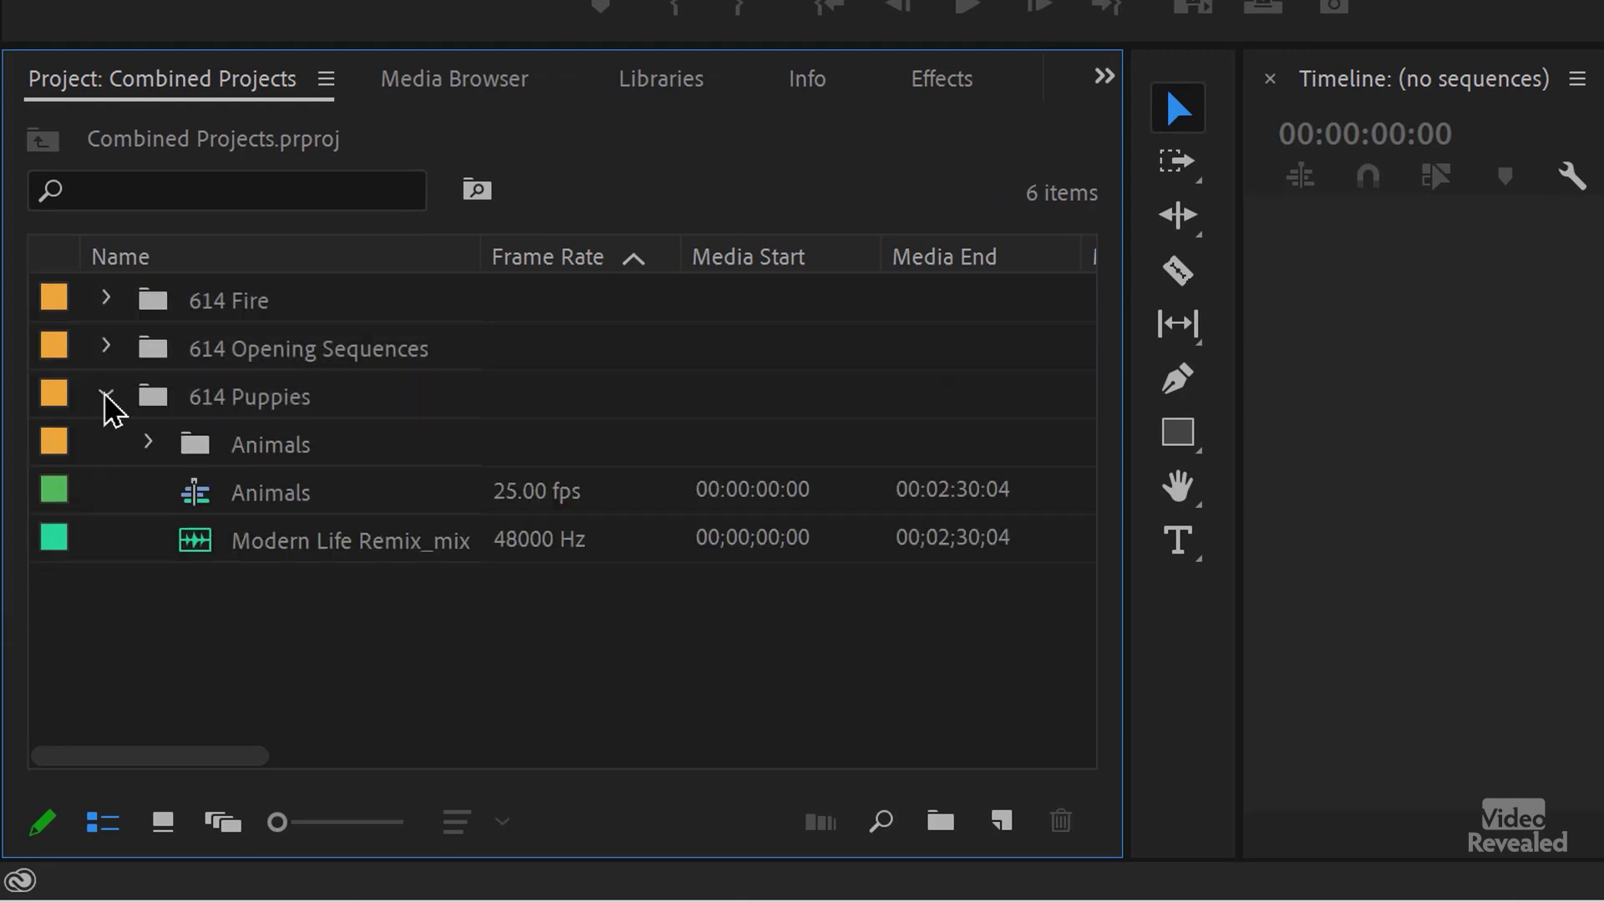
double_click(197, 501)
left_click(105, 349)
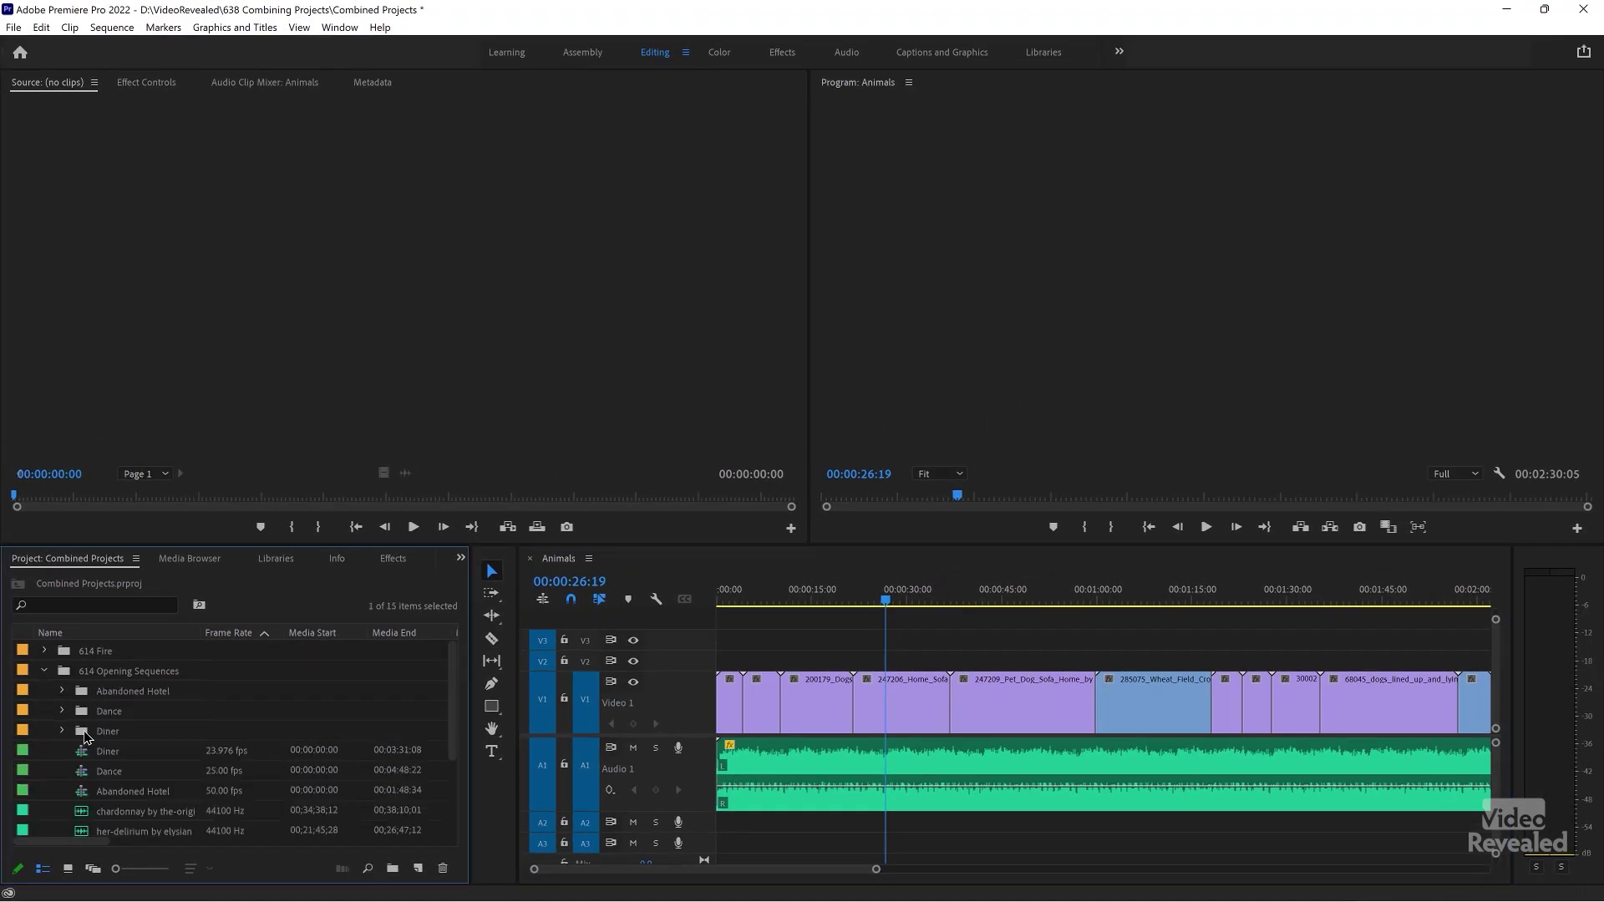
double_click(83, 758)
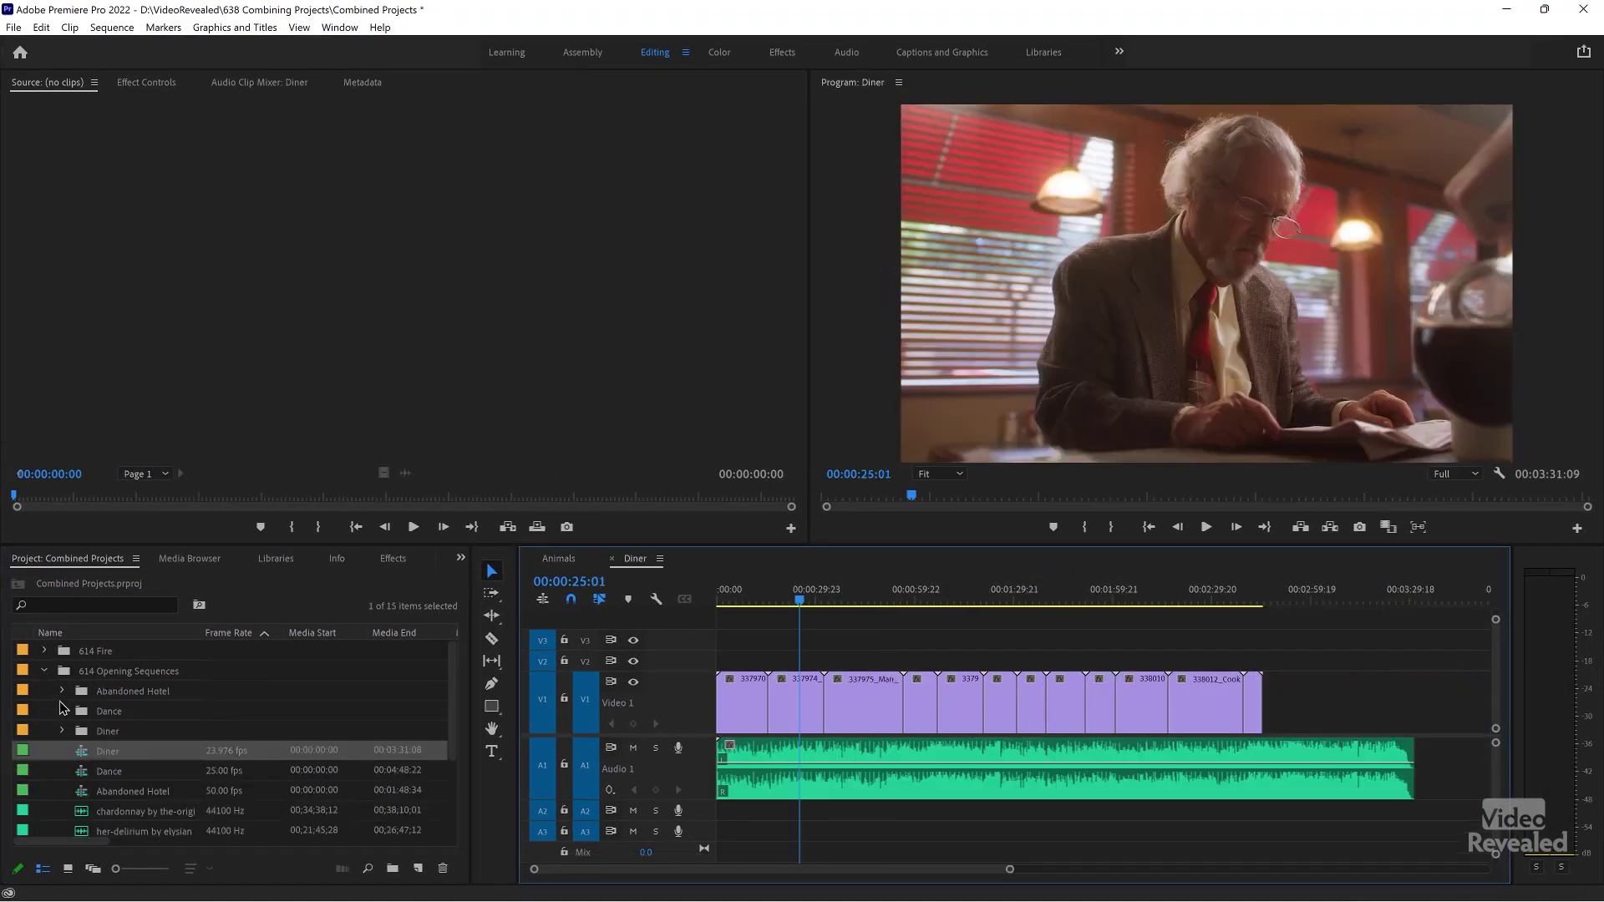
left_click(44, 671)
left_click(45, 651)
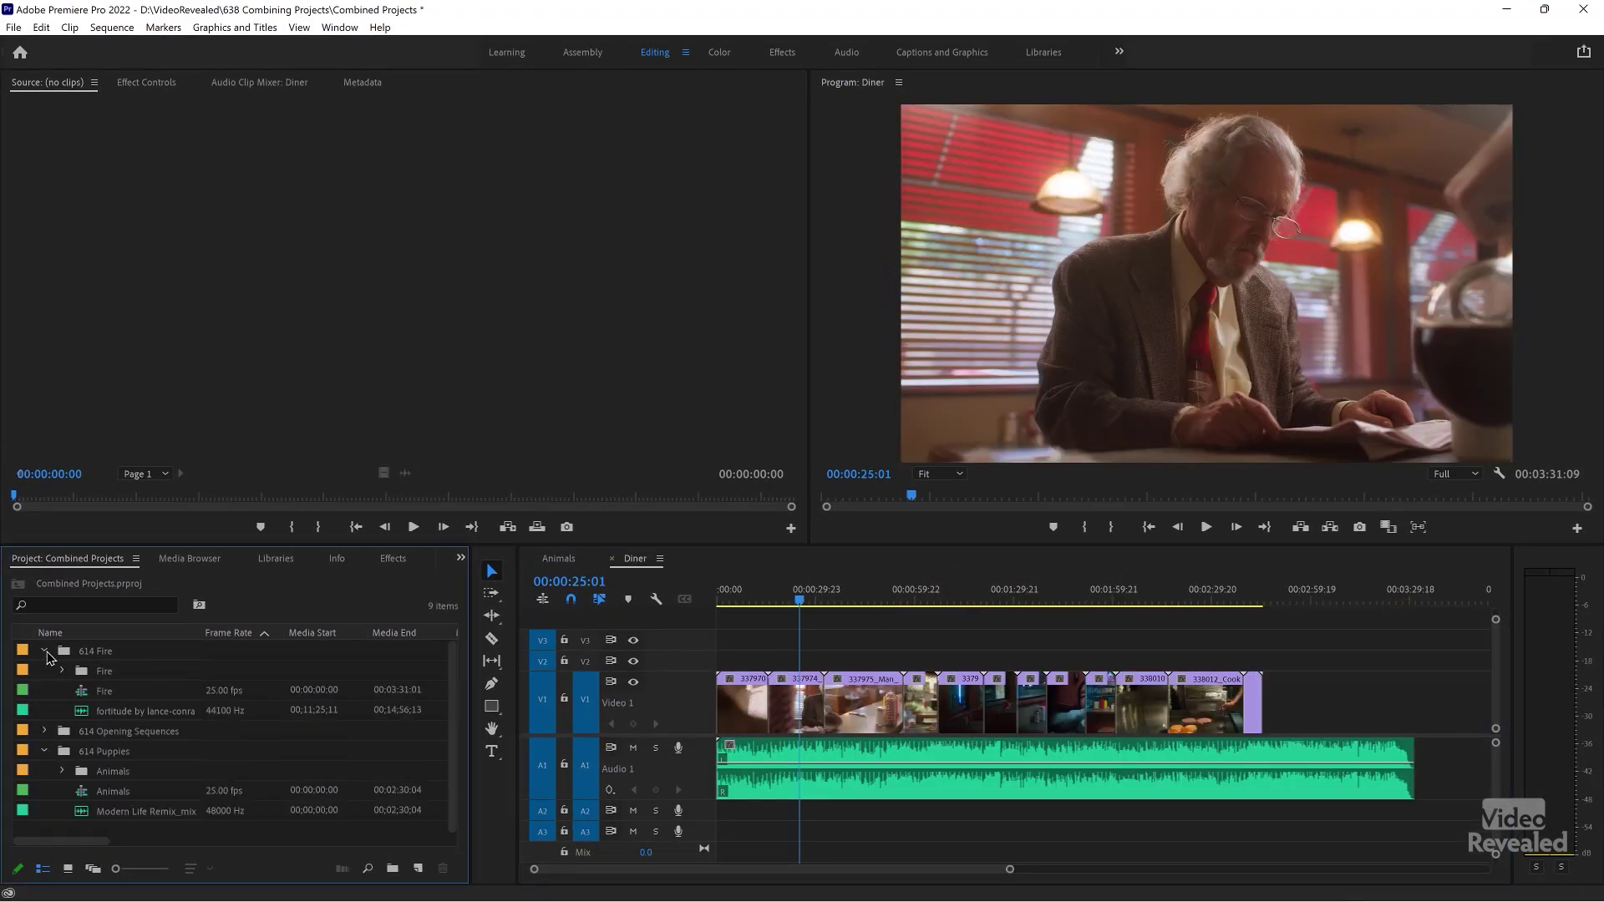
double_click(81, 693)
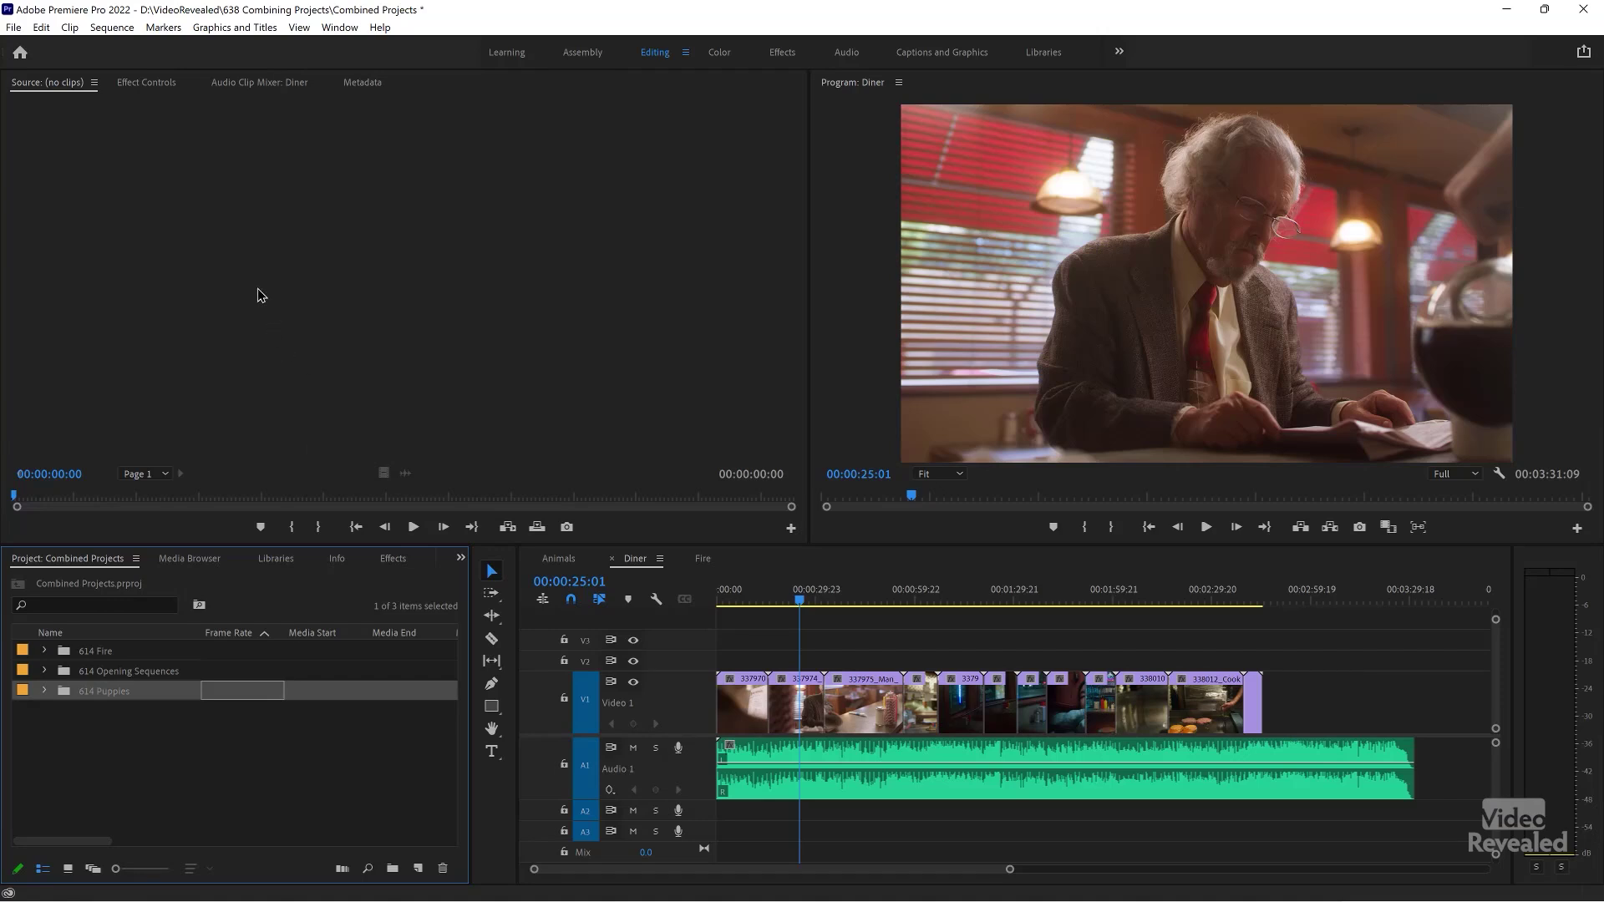
Step: Save Combined Projects with Ctrl+S, then glance through the File and Edit menus without choosing anything
key("ctrl+s")
left_click(14, 27)
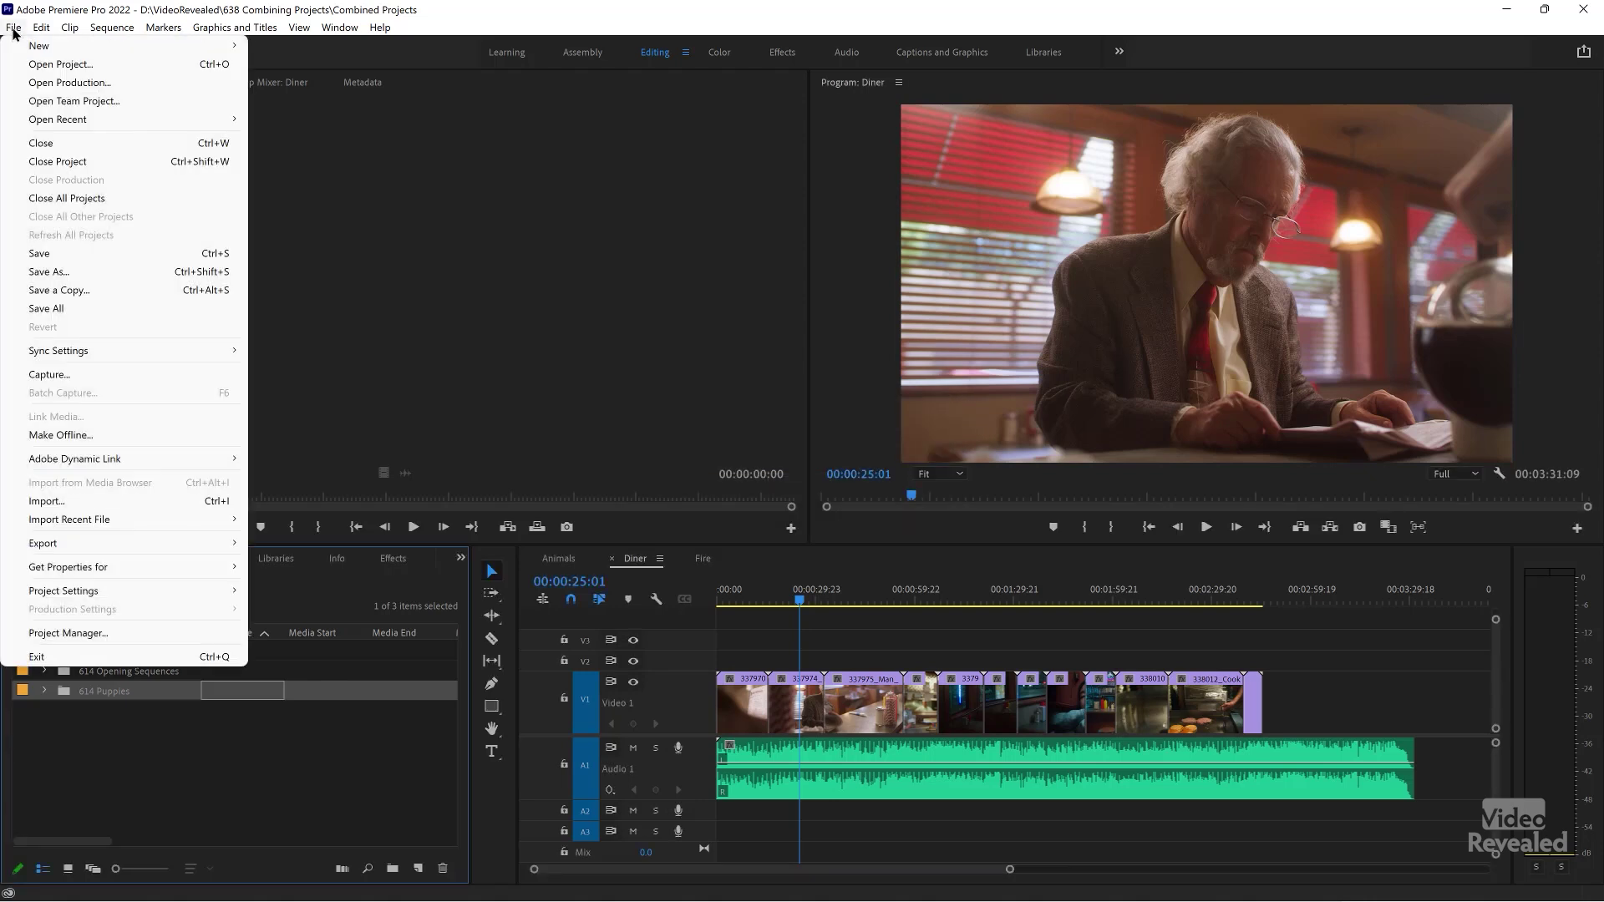
mouse_move(51, 30)
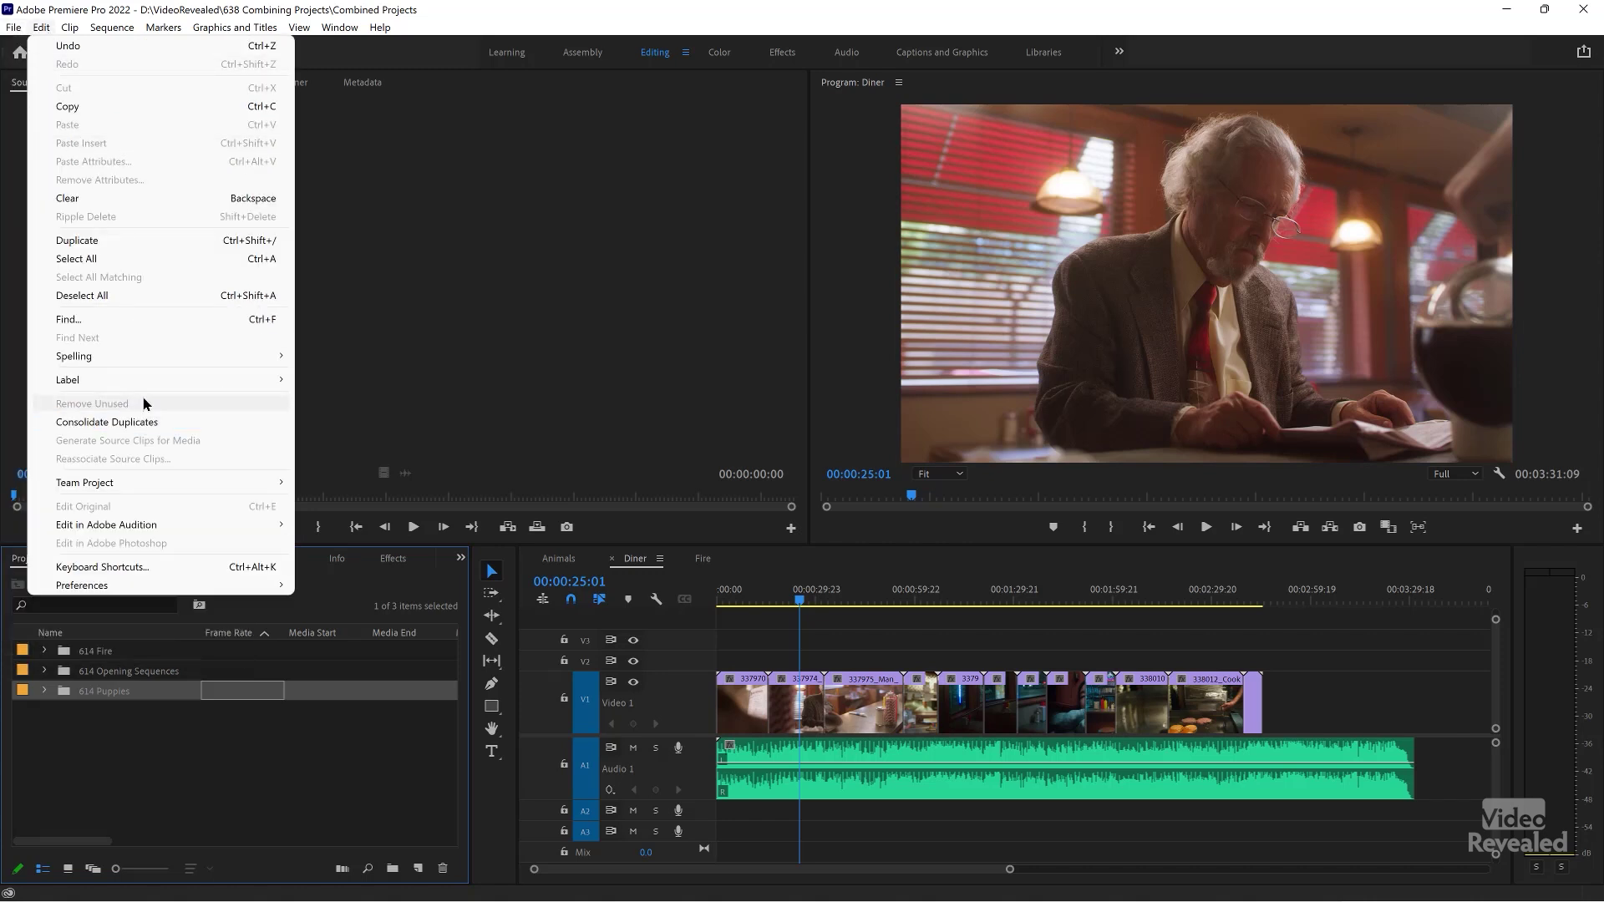
left_click(214, 797)
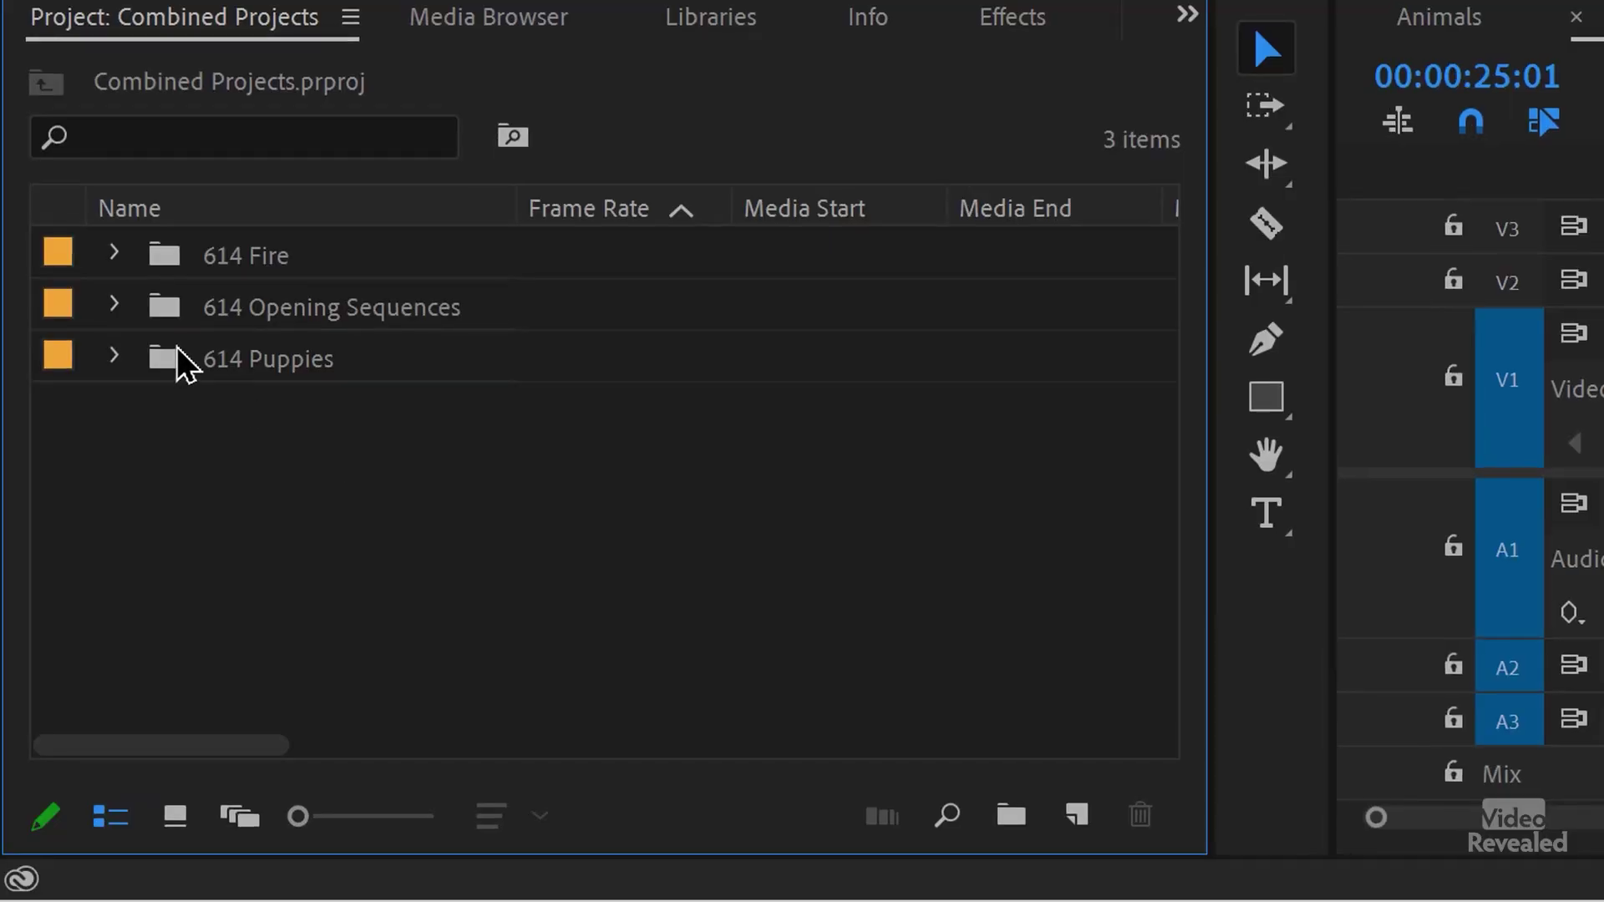
Step: Delete the 614 Puppies bin and its contents from Combined Projects
left_click(178, 355)
left_click(115, 357)
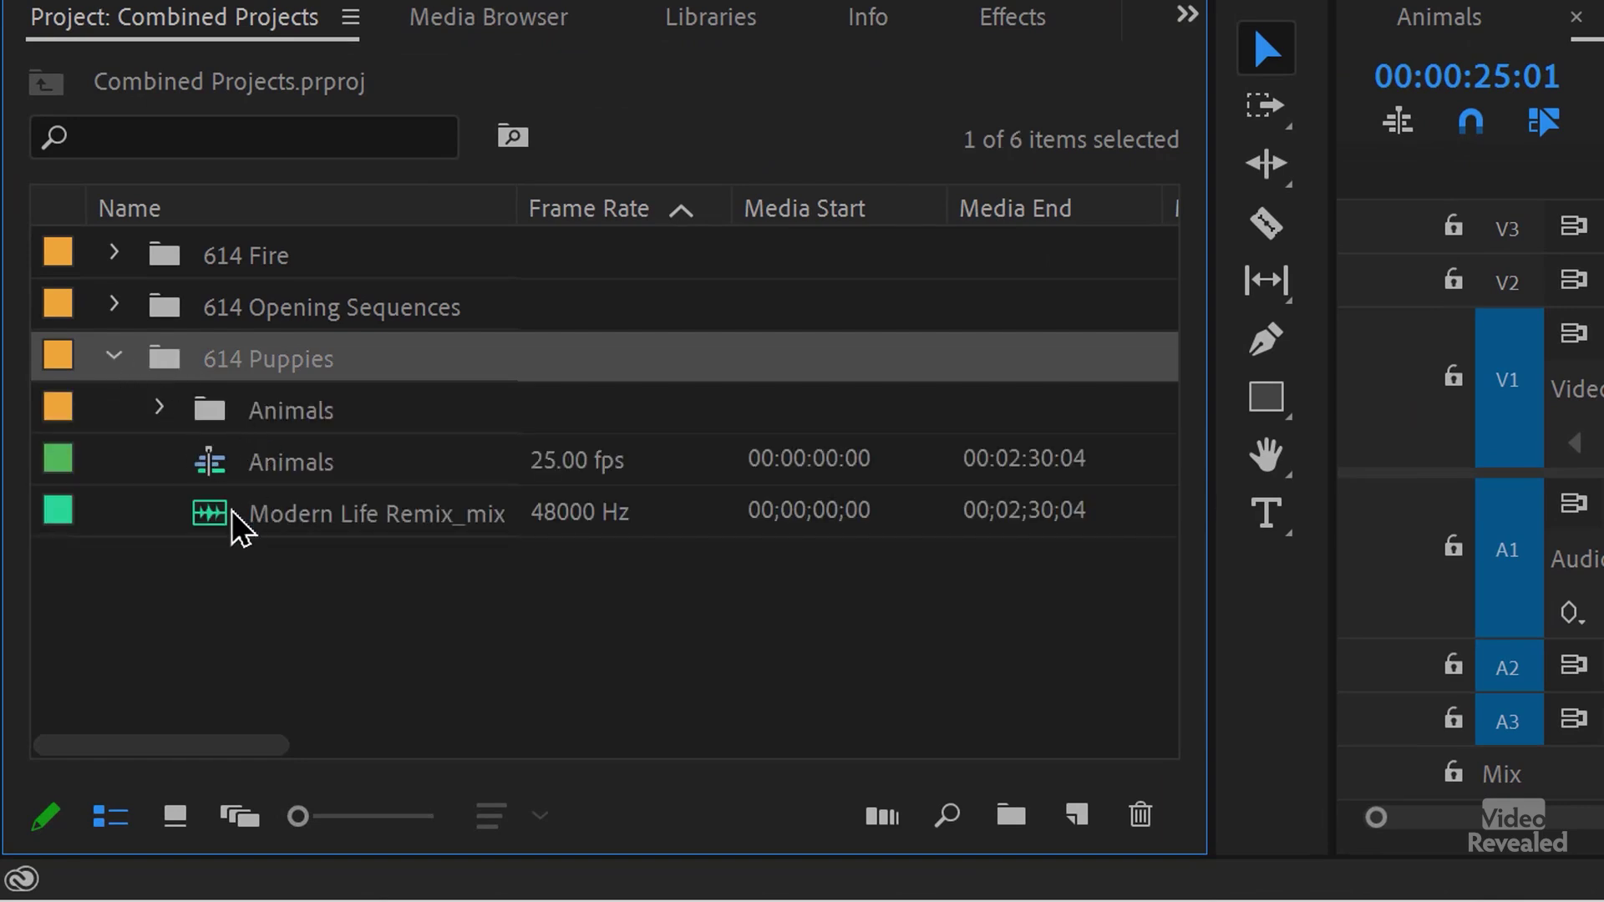
left_click(1136, 814)
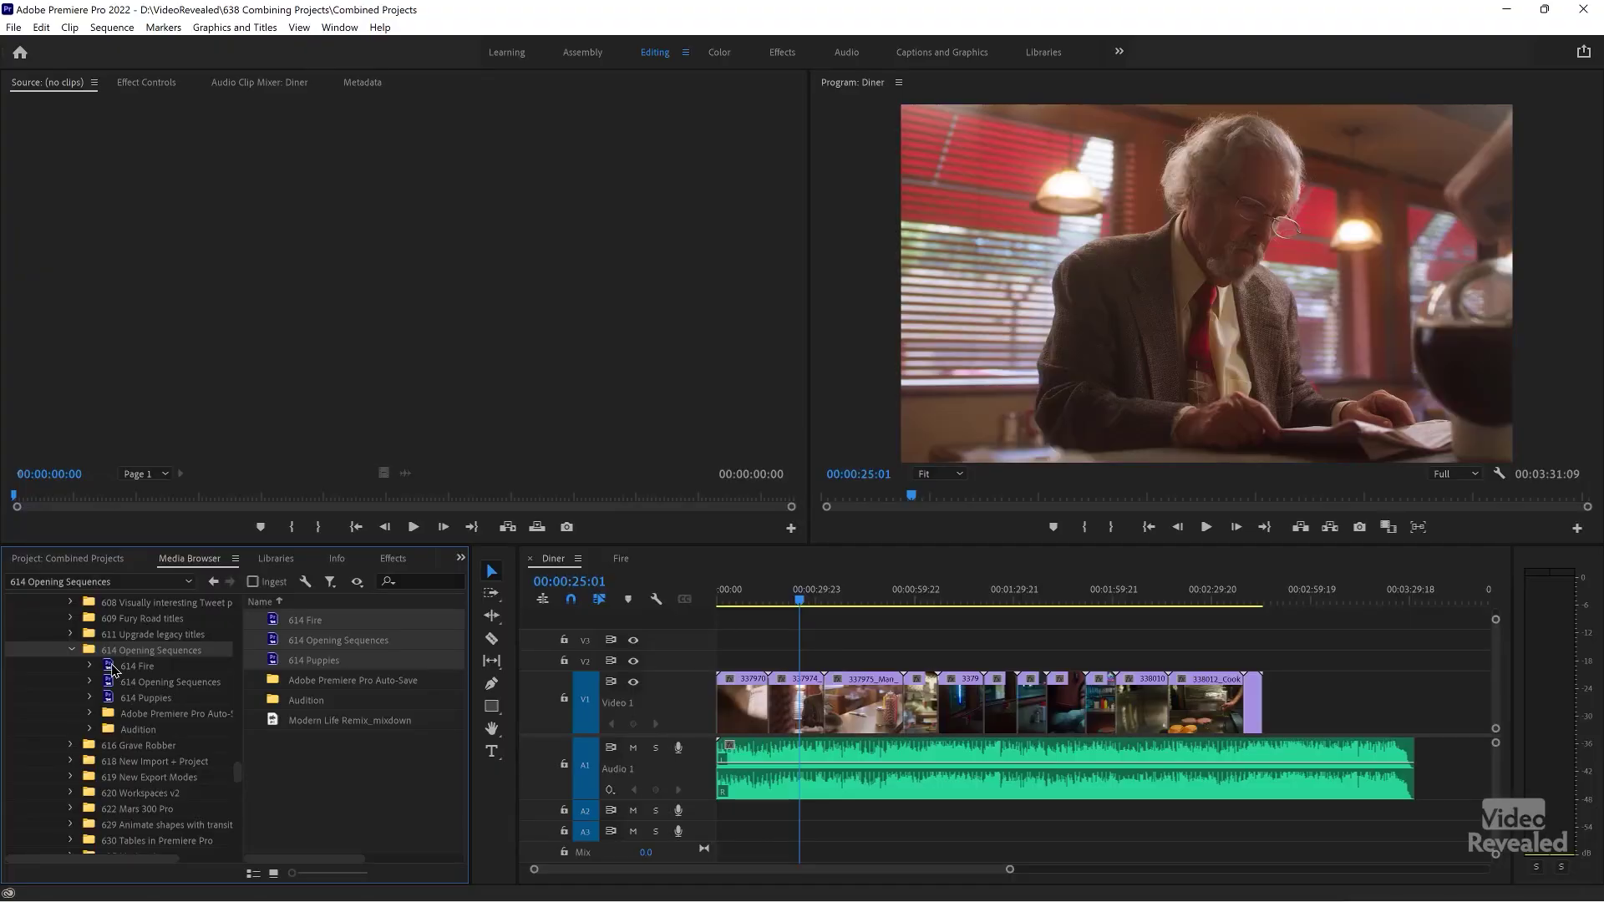
Step: Import only the Animals folder from 614 Puppies.prproj and check its clips in the project
left_click(111, 700)
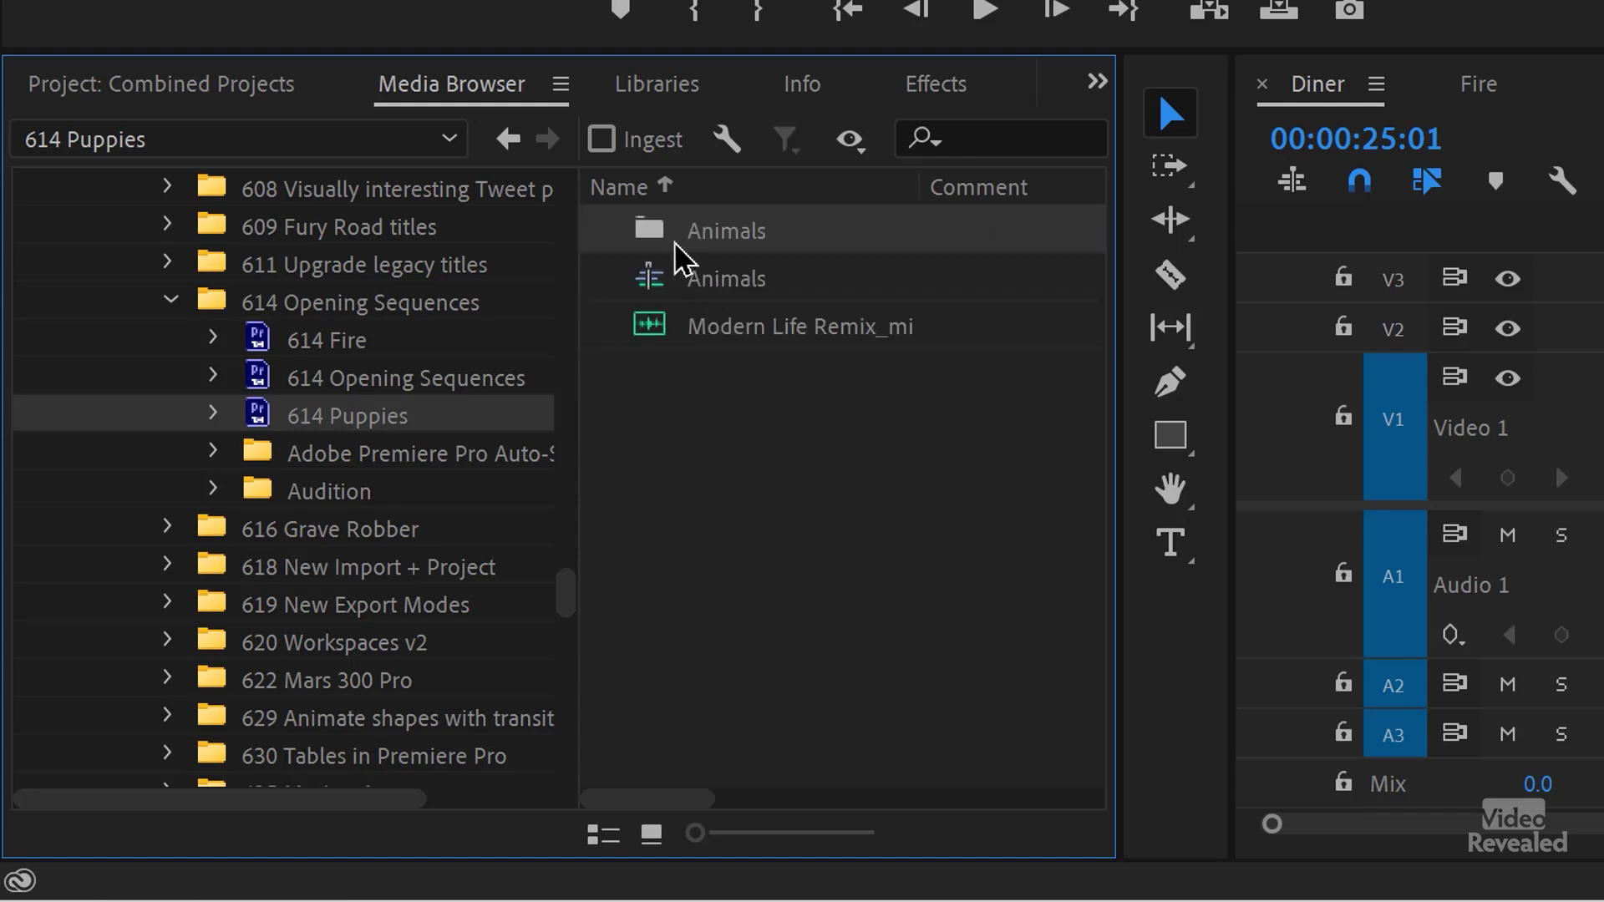
right_click(650, 230)
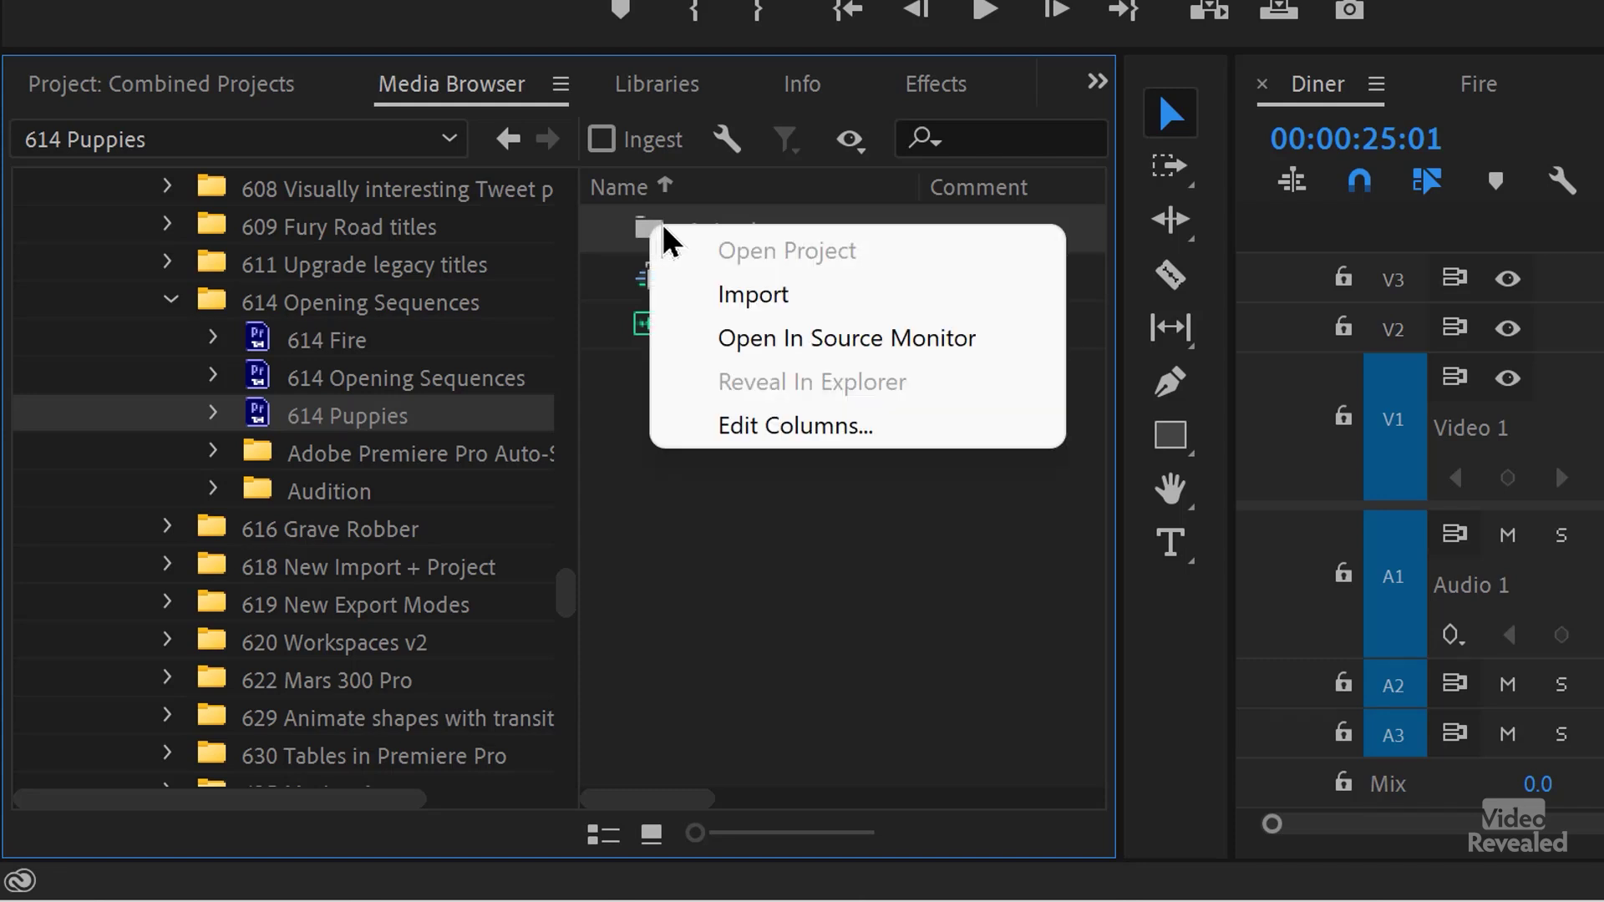
left_click(757, 299)
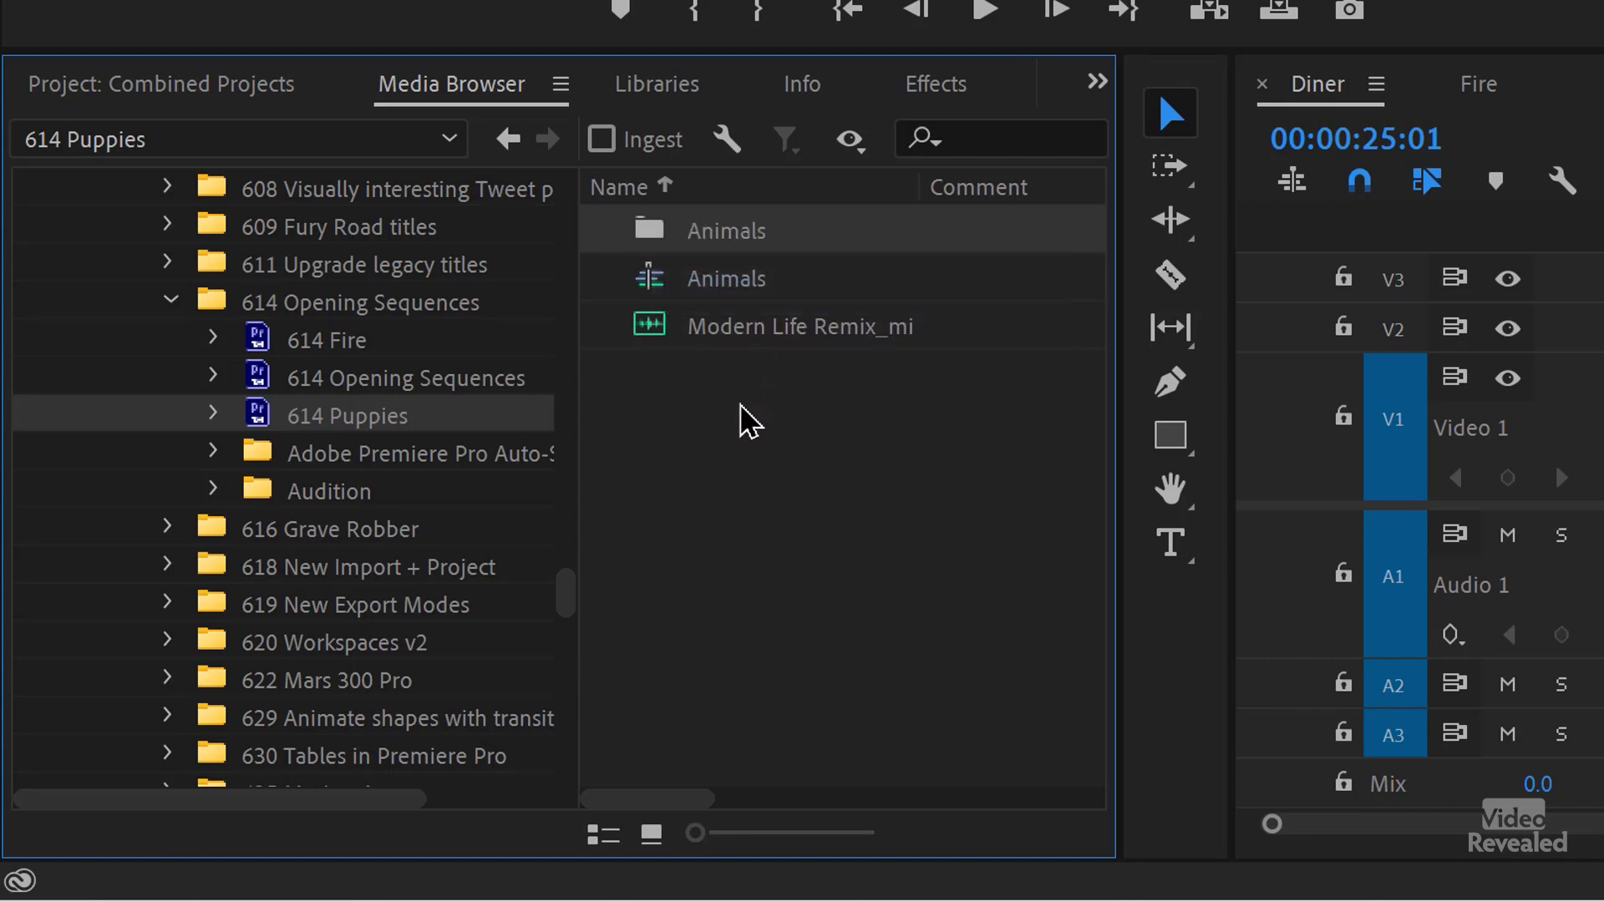
left_click(259, 84)
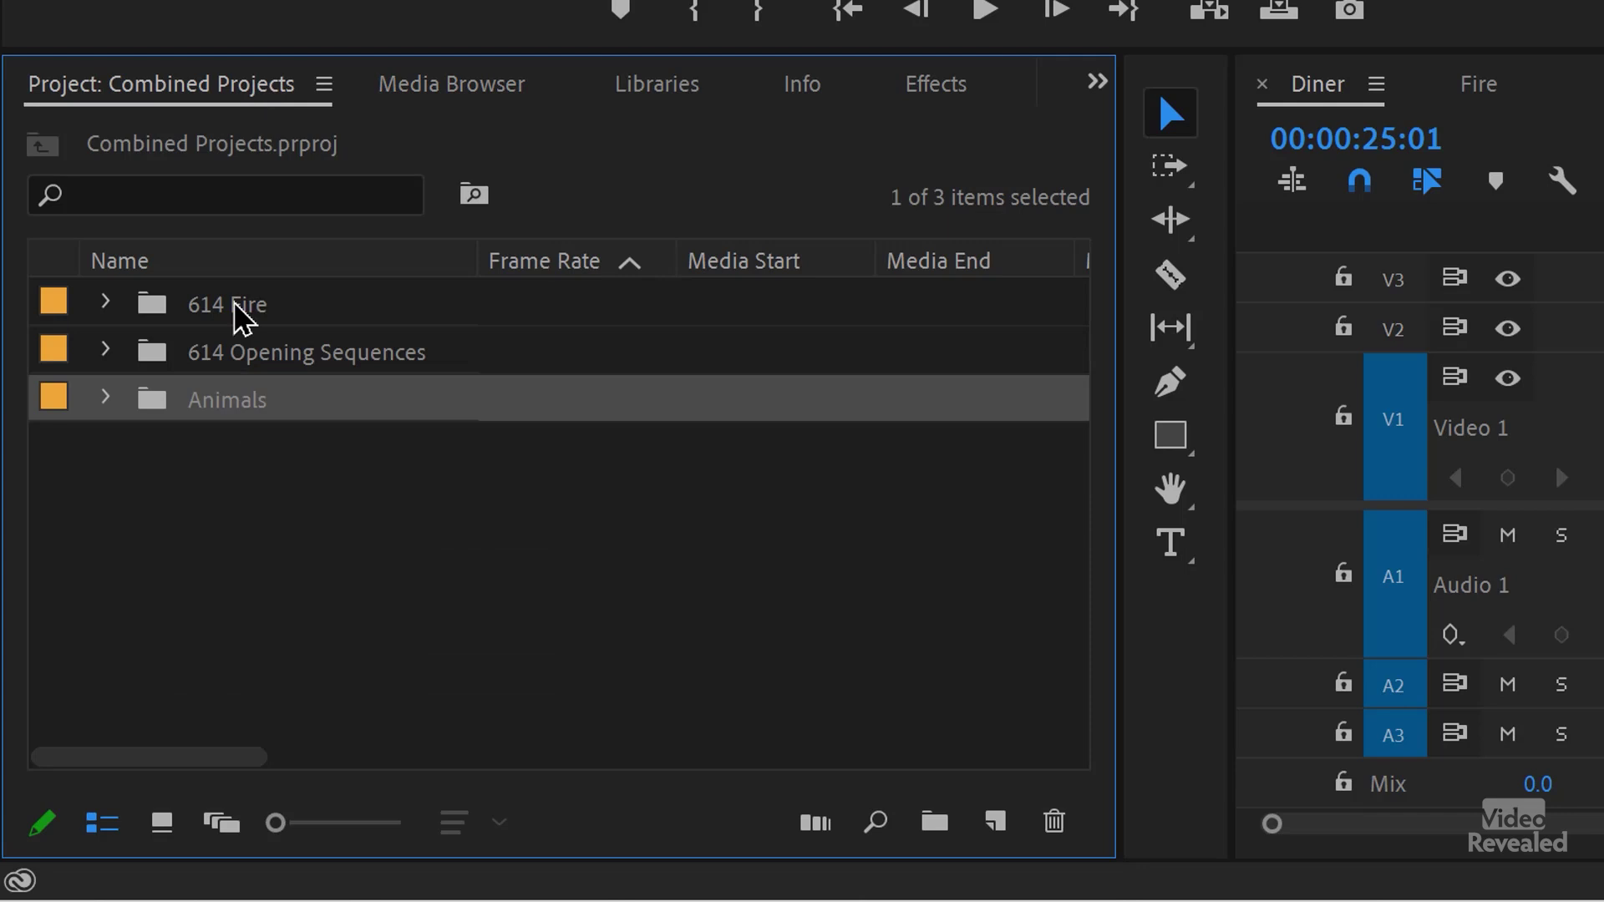
left_click(119, 406)
left_click(123, 399)
Step: Back in the 614 Puppies project browser, select the Modern Life Remix audio, then the Animals sequence
left_click(430, 83)
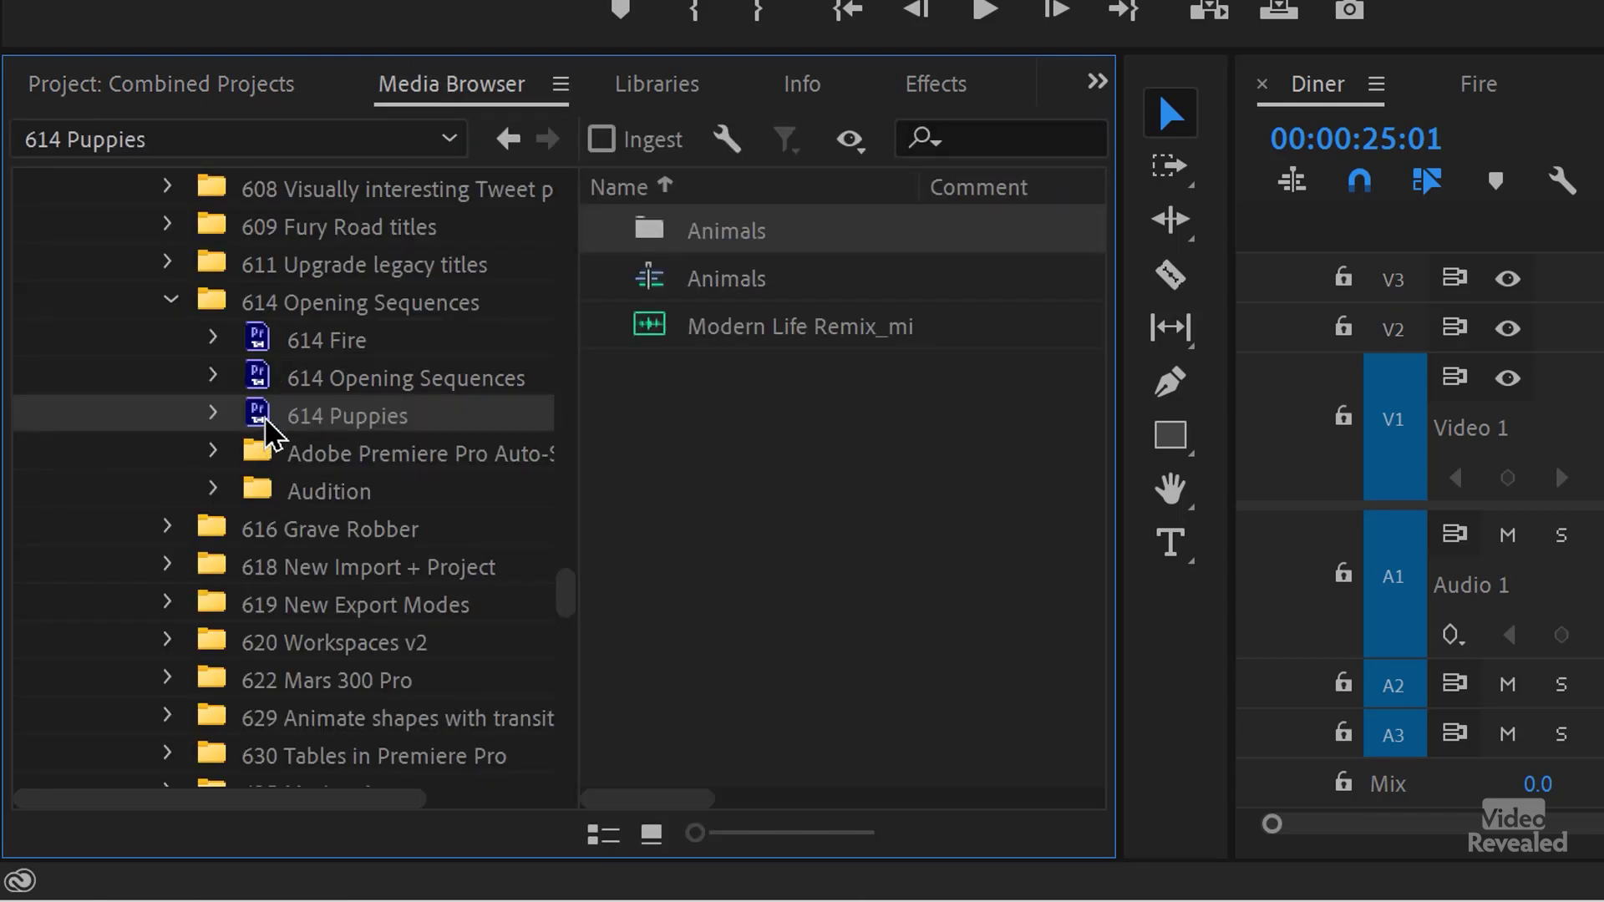
left_click(725, 342)
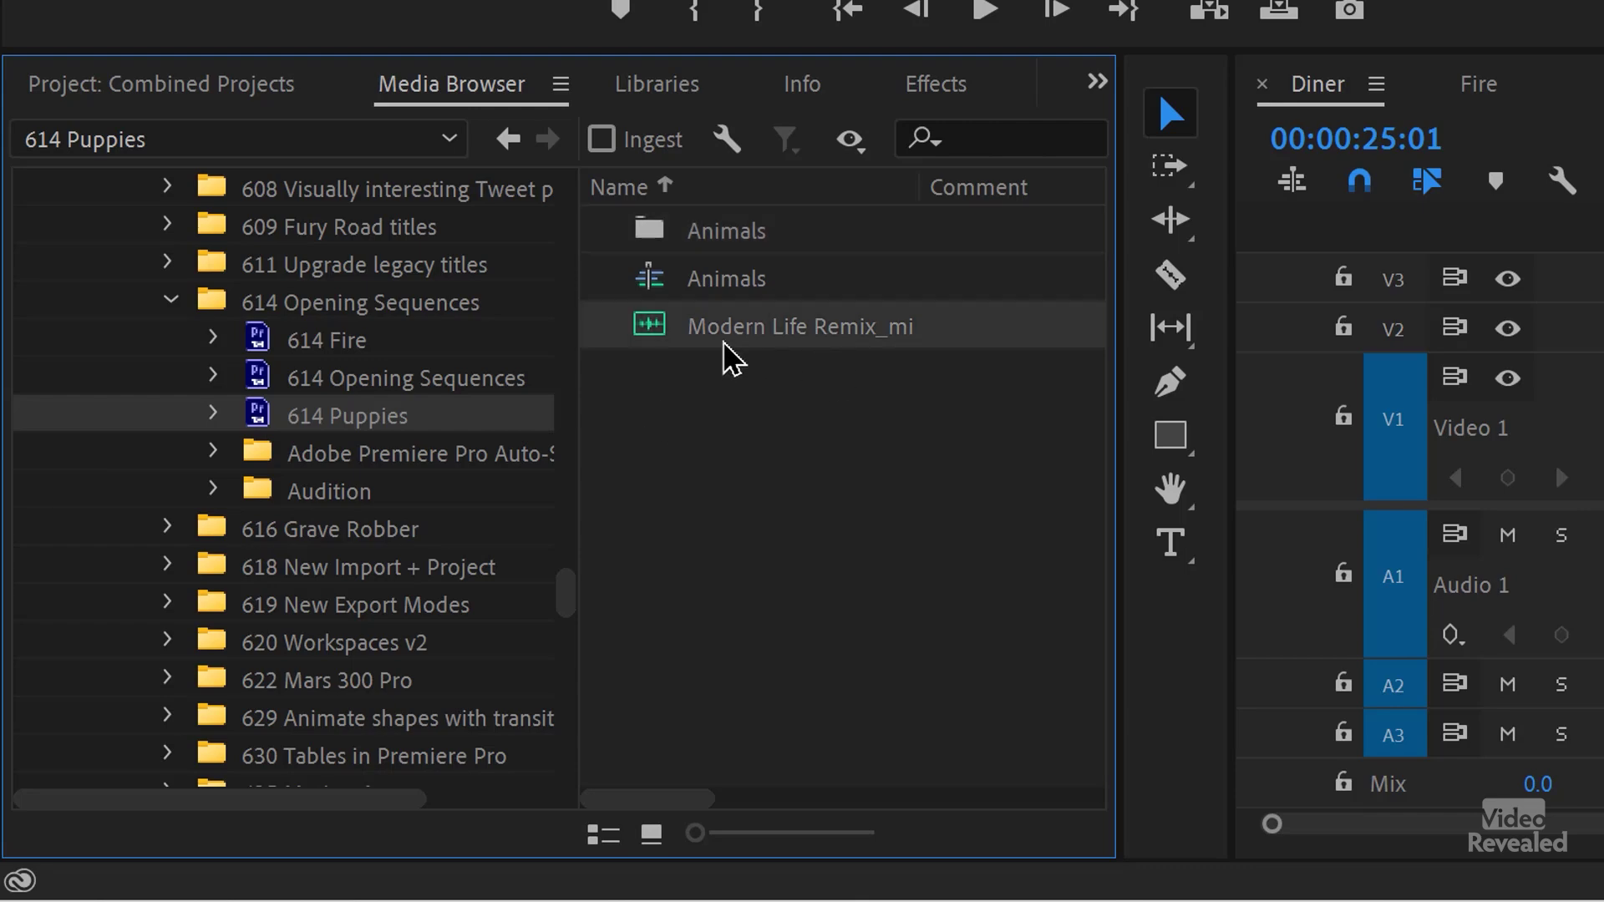
left_click(650, 280)
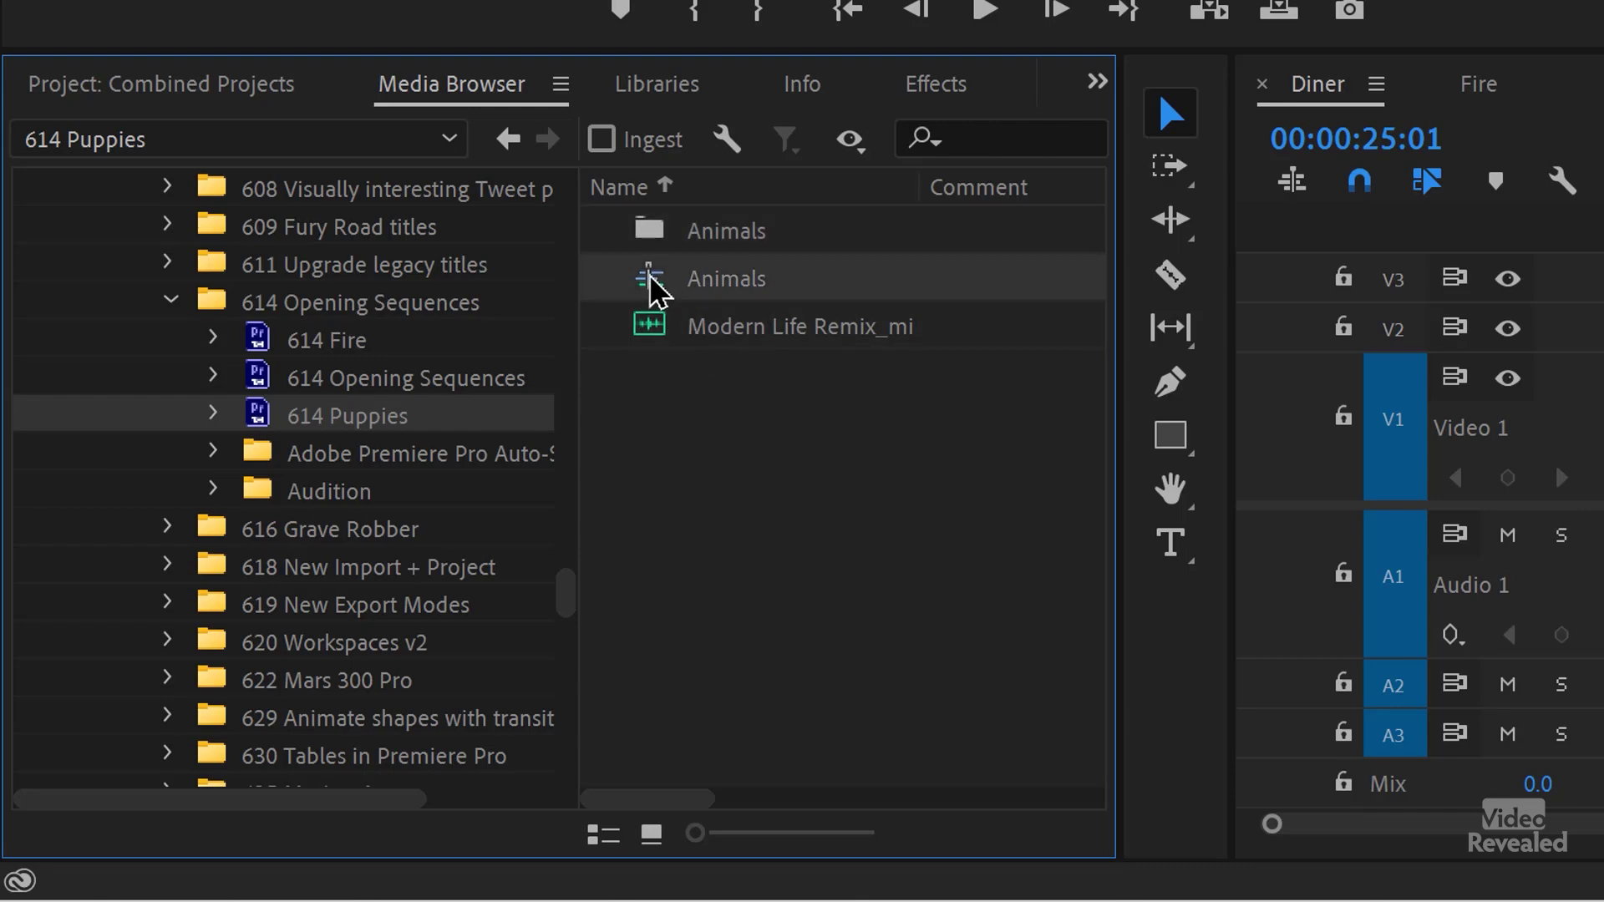
Step: Preview the Animals sequence in the Source Monitor and scrub through it to find the puppies shot
double_click(706, 281)
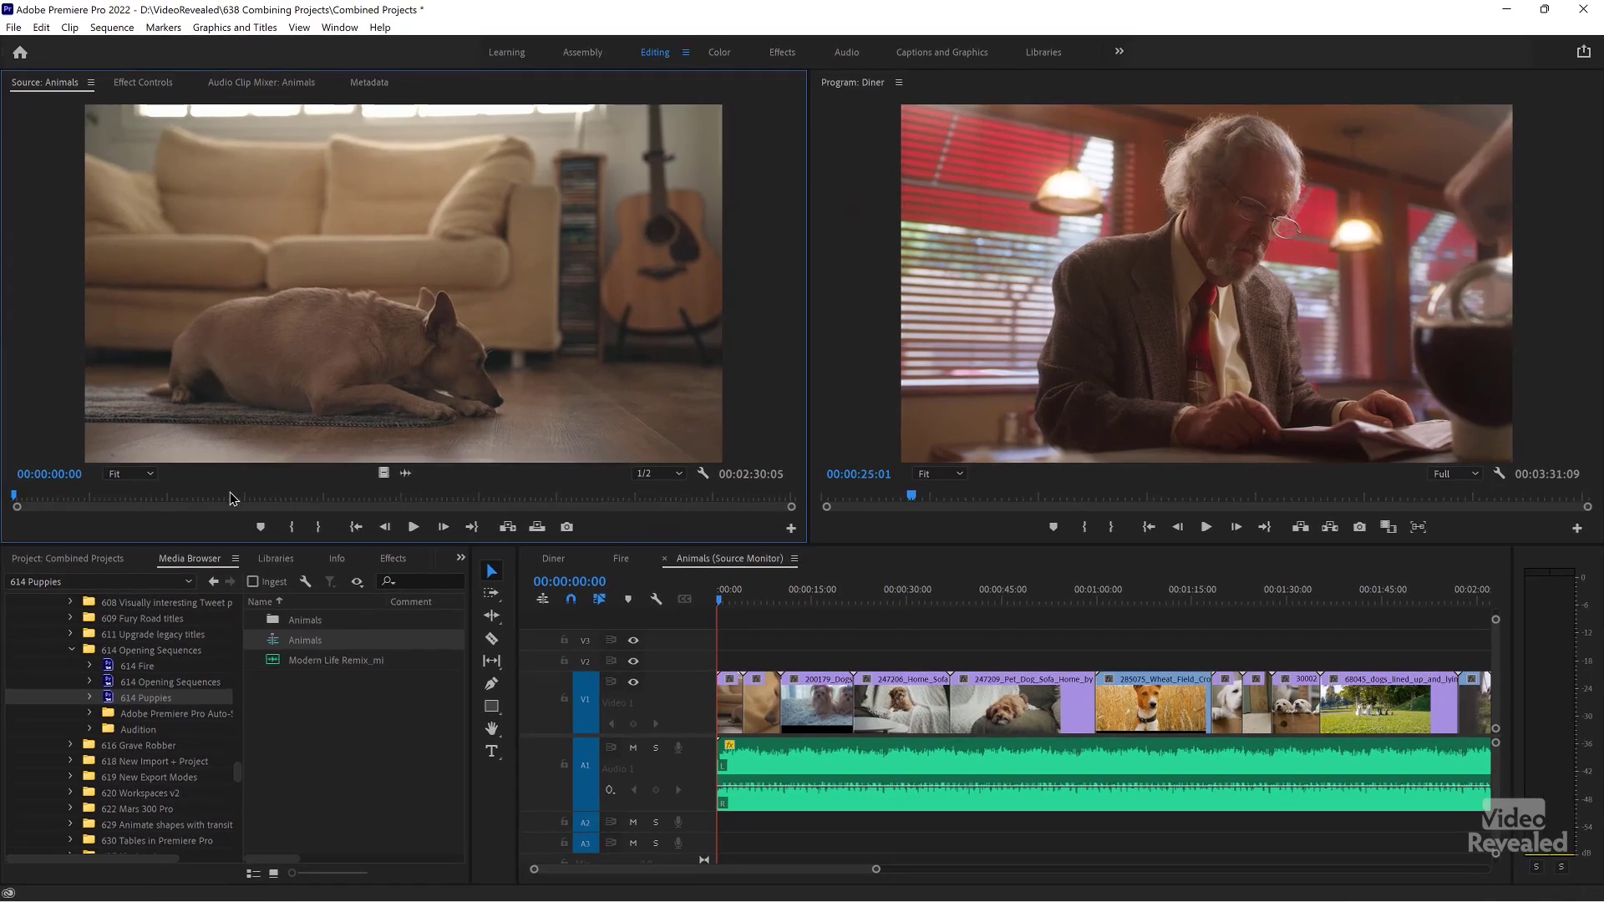
left_click_drag(248, 494, 334, 498)
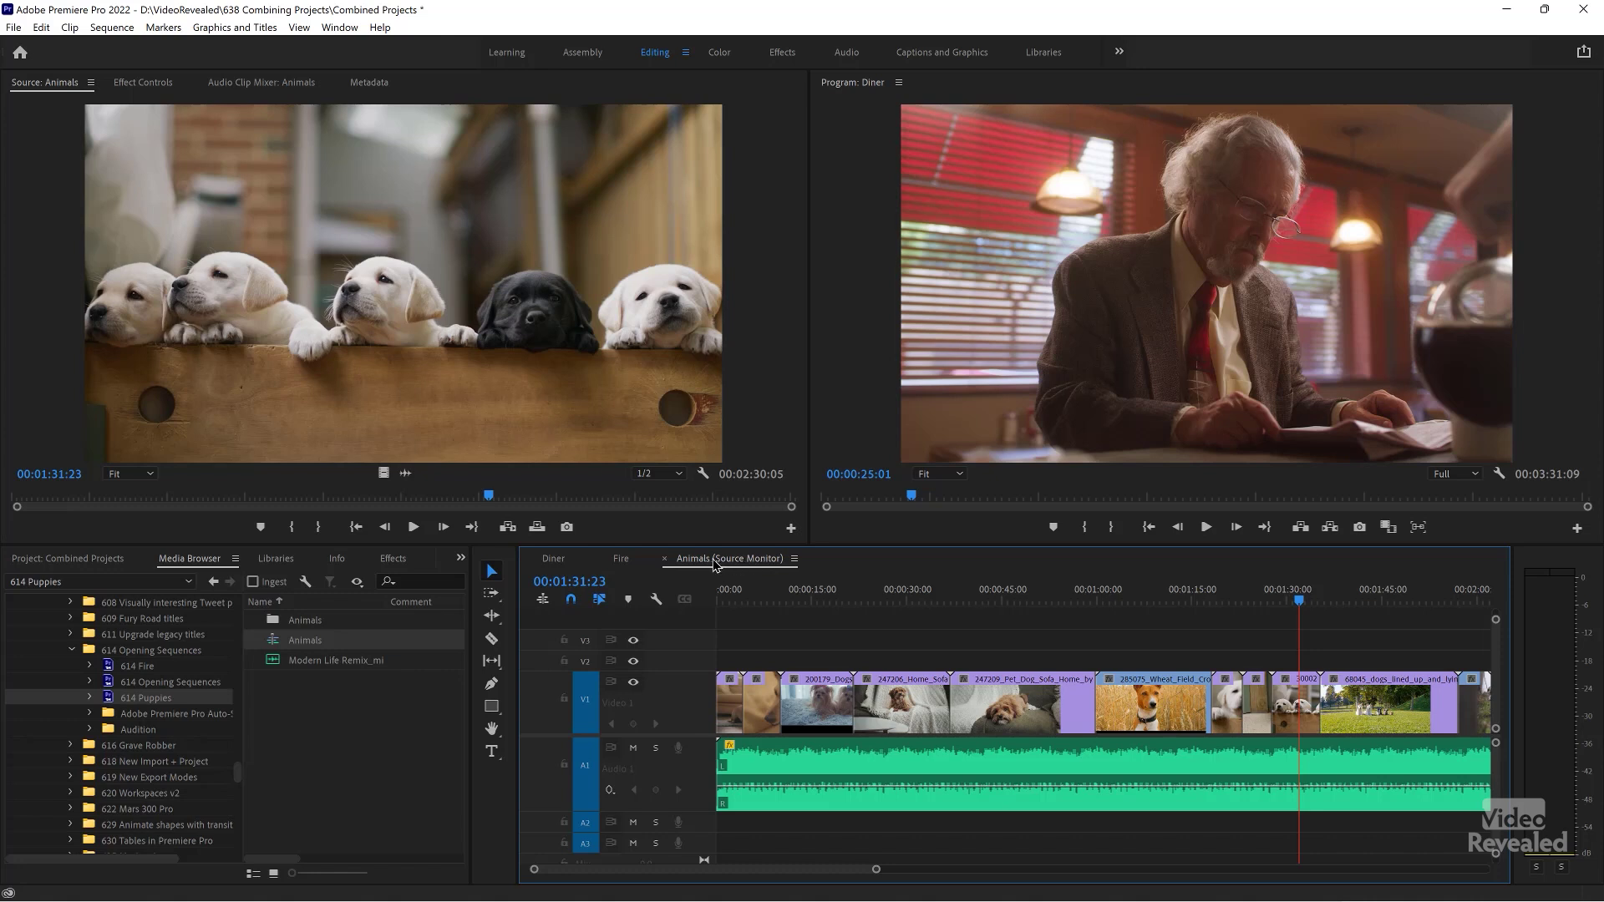
Step: In the Diner timeline, append the Animals footage as individual clips at the end of V1
left_click(550, 559)
left_click(1283, 589)
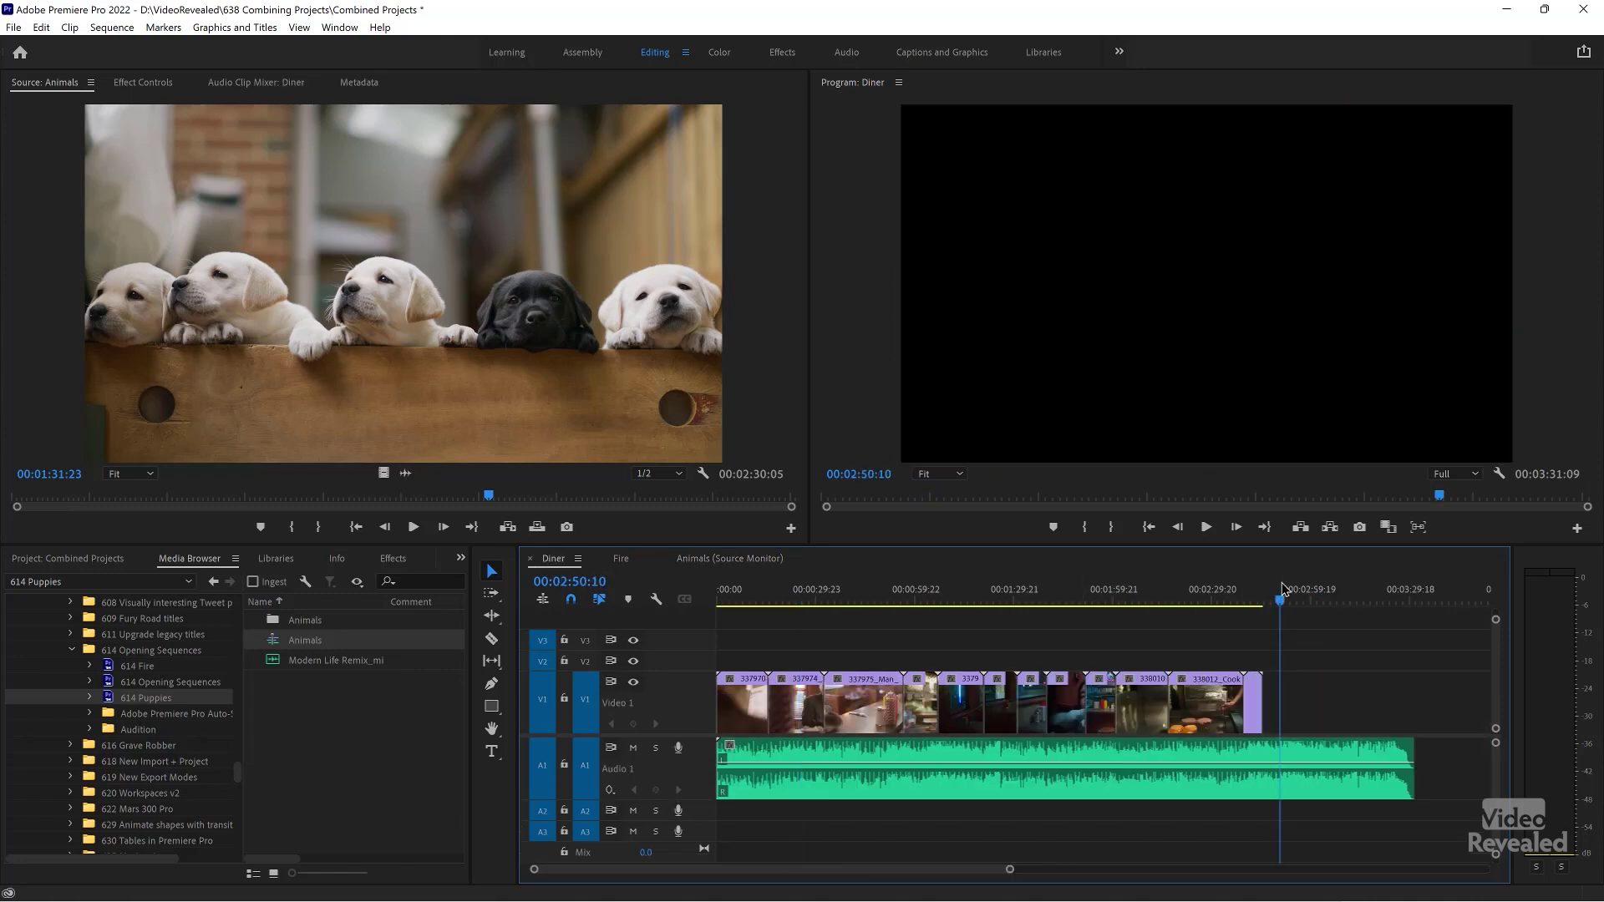
left_click_drag(304, 304, 1476, 698)
left_click_drag(1119, 595, 1397, 619)
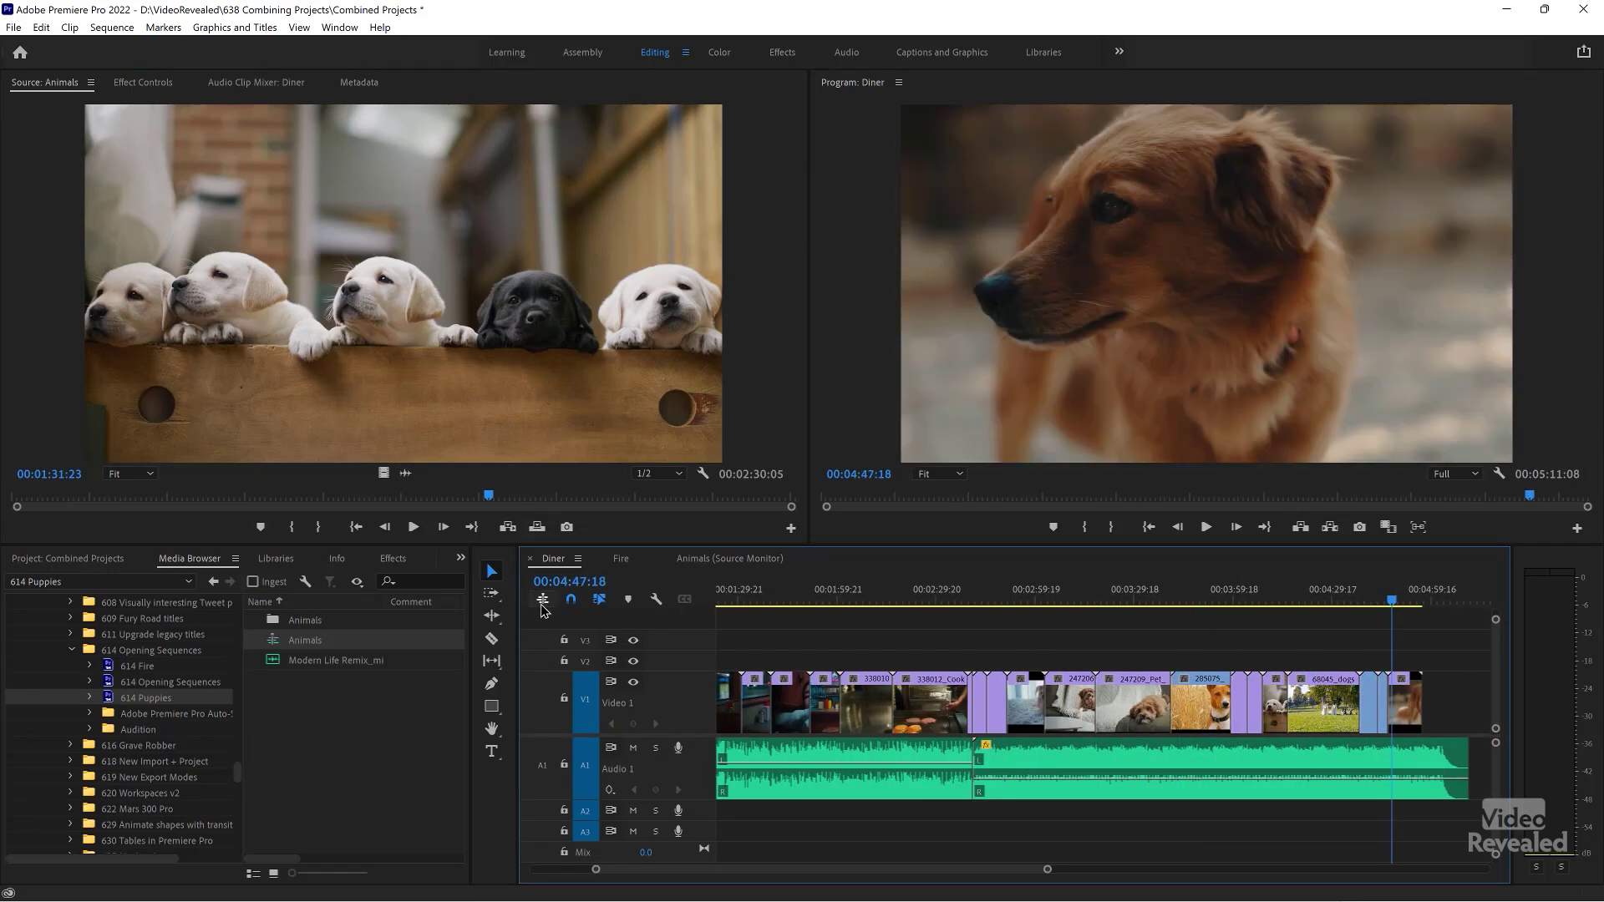
left_click_drag(507, 359, 1420, 710)
key("ctrl+z")
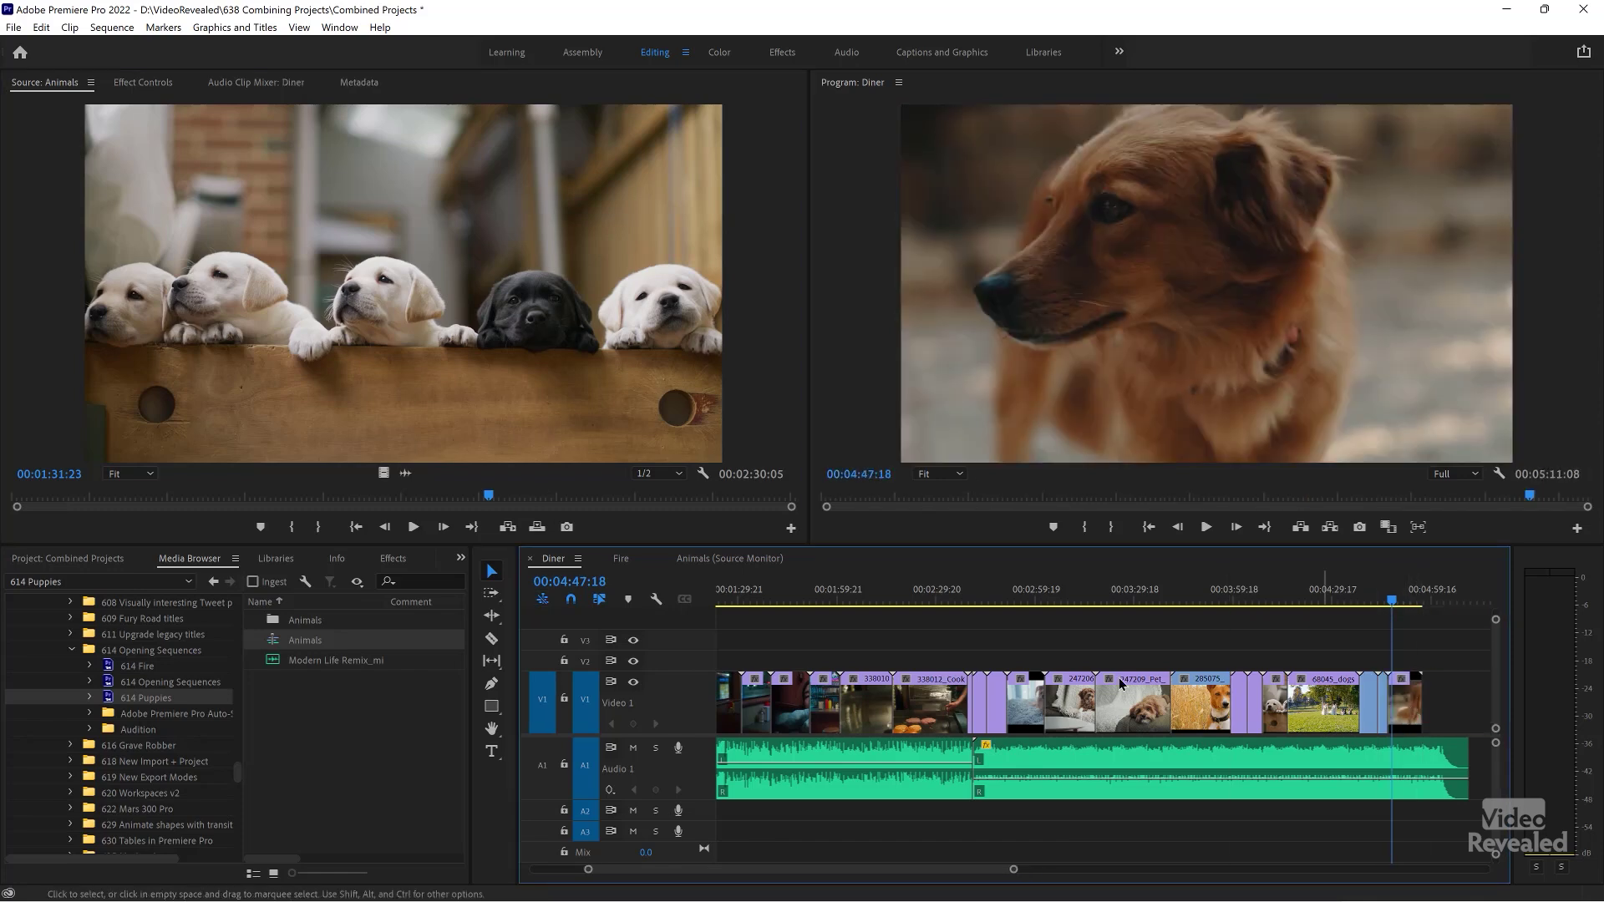
Step: Turn on 'Insert as nest' and add the Animals sequence as one nested clip at the end
left_click(542, 601)
left_click(548, 600)
left_click(547, 608)
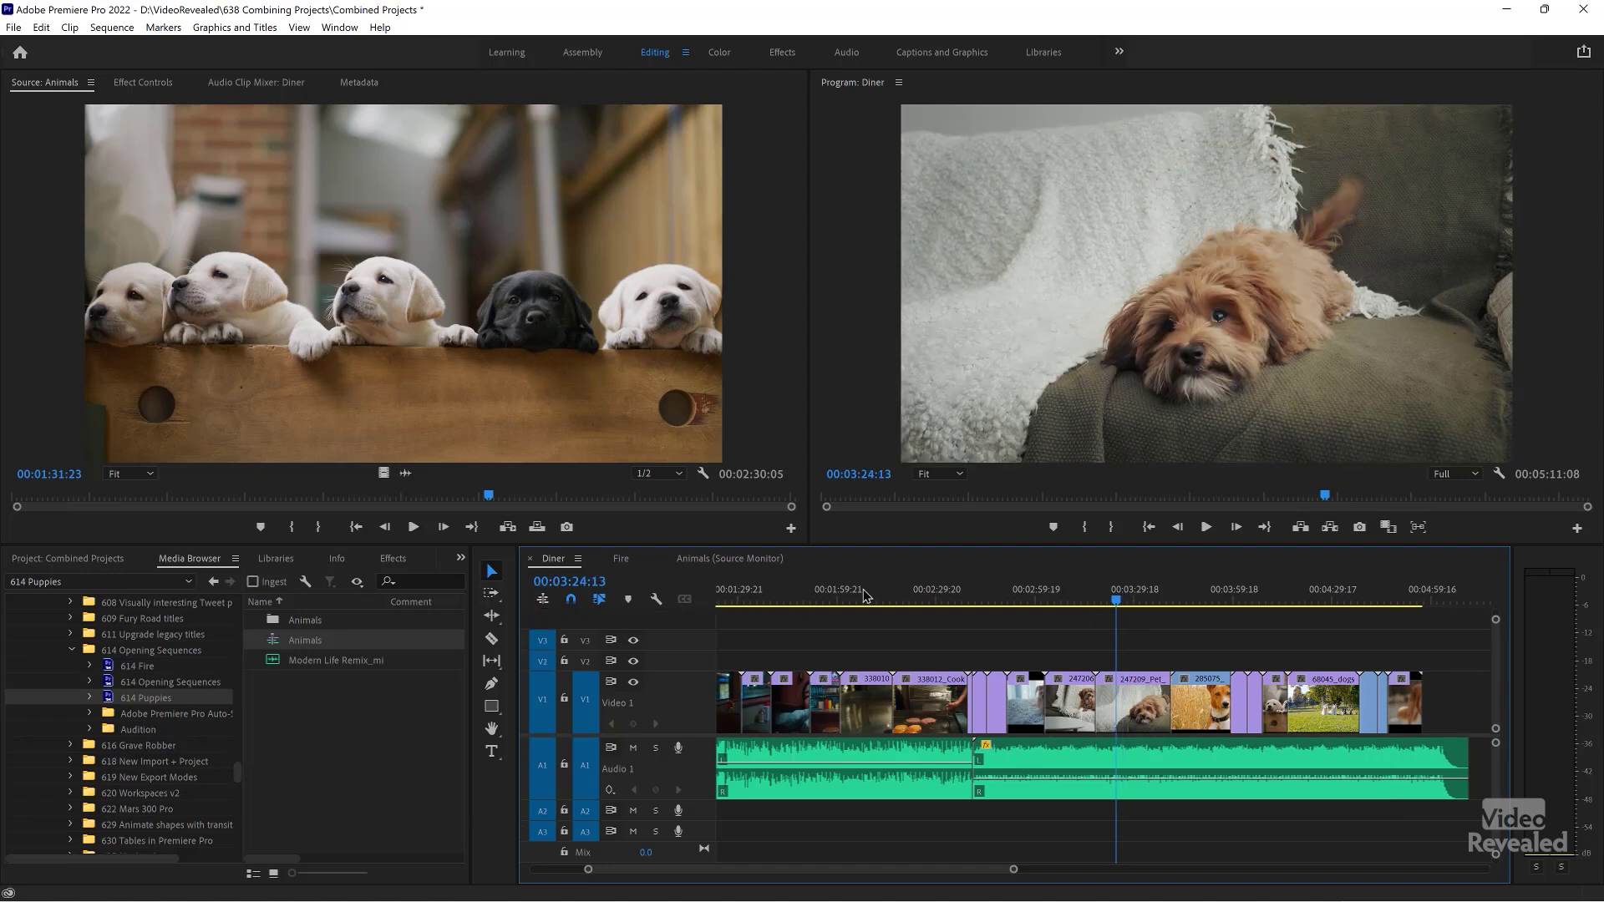
left_click_drag(1118, 610, 1283, 611)
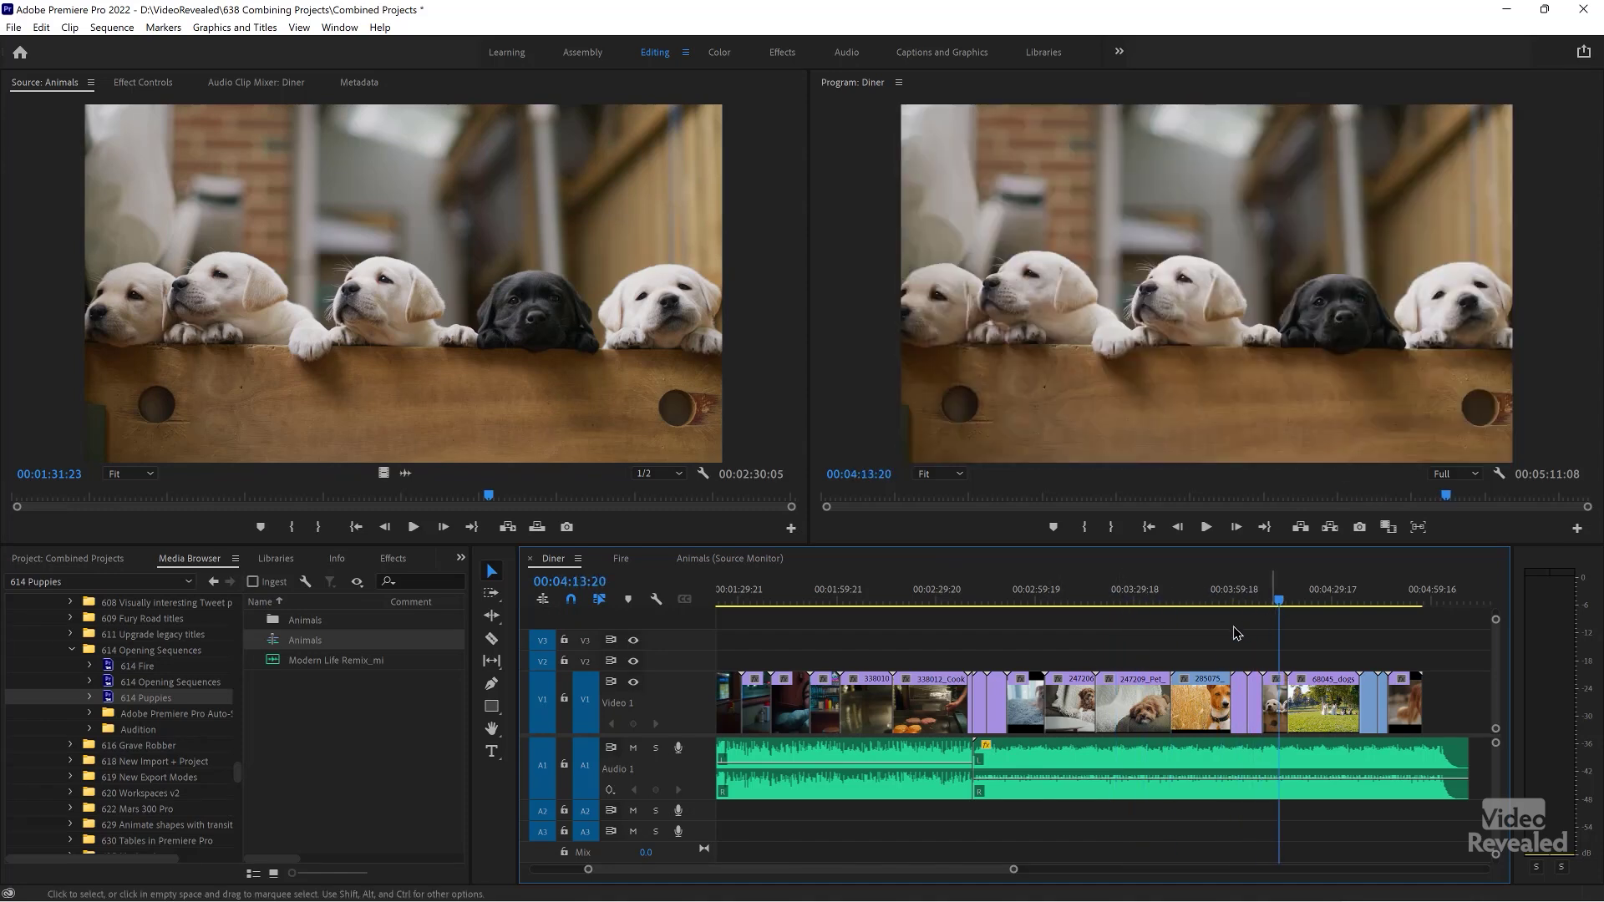
scroll(1183, 632, "down", 3)
left_click(542, 599)
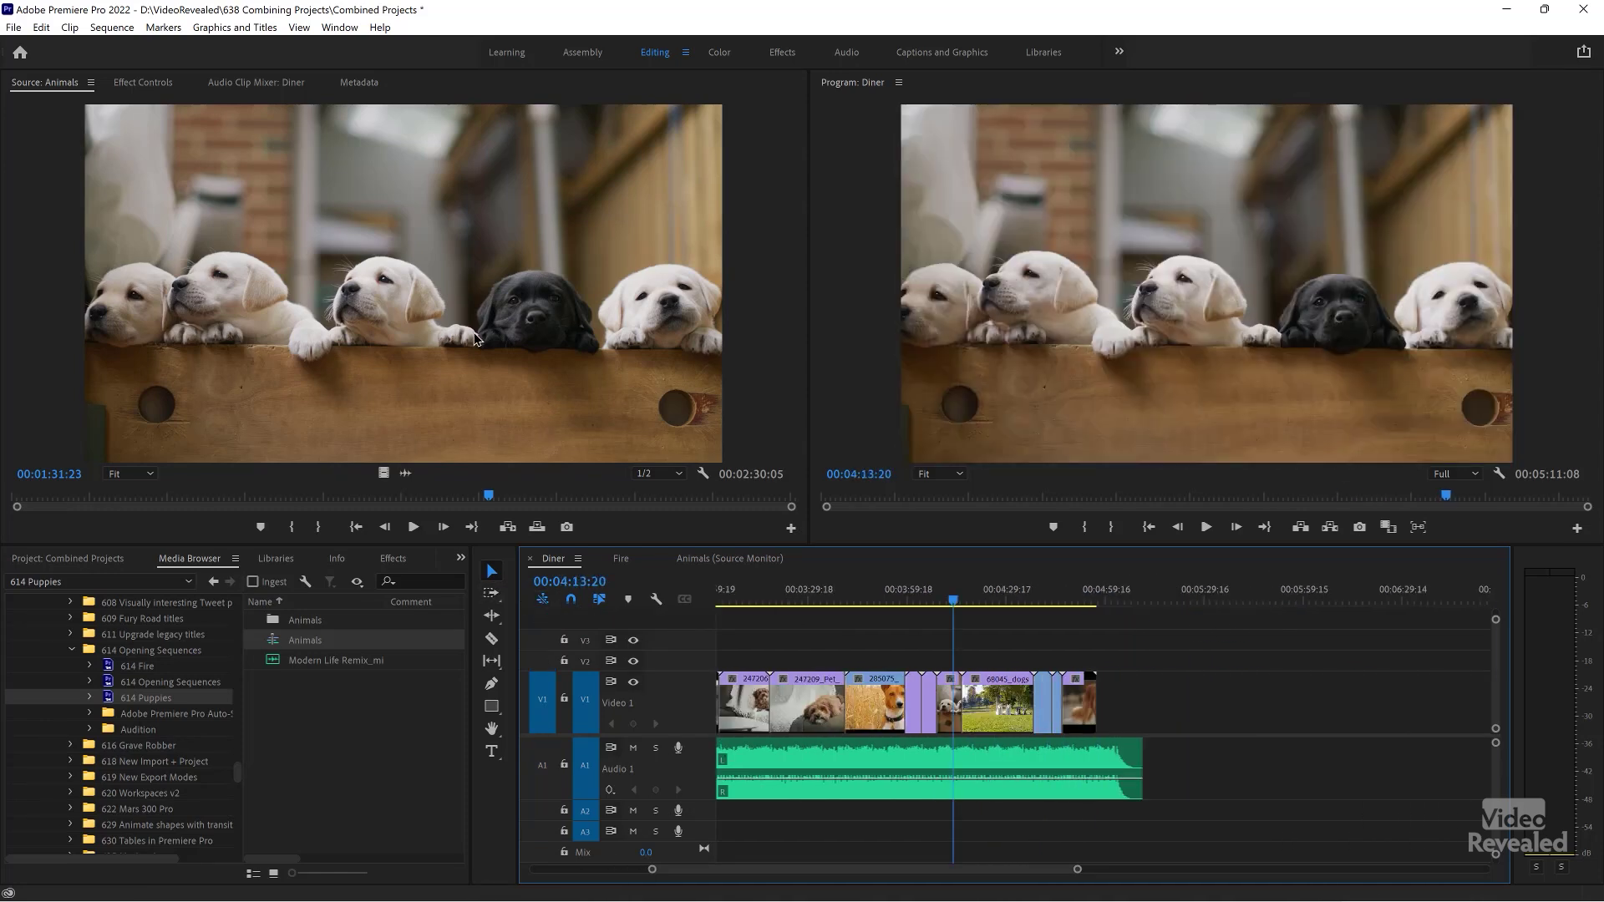
left_click_drag(710, 426, 1113, 688)
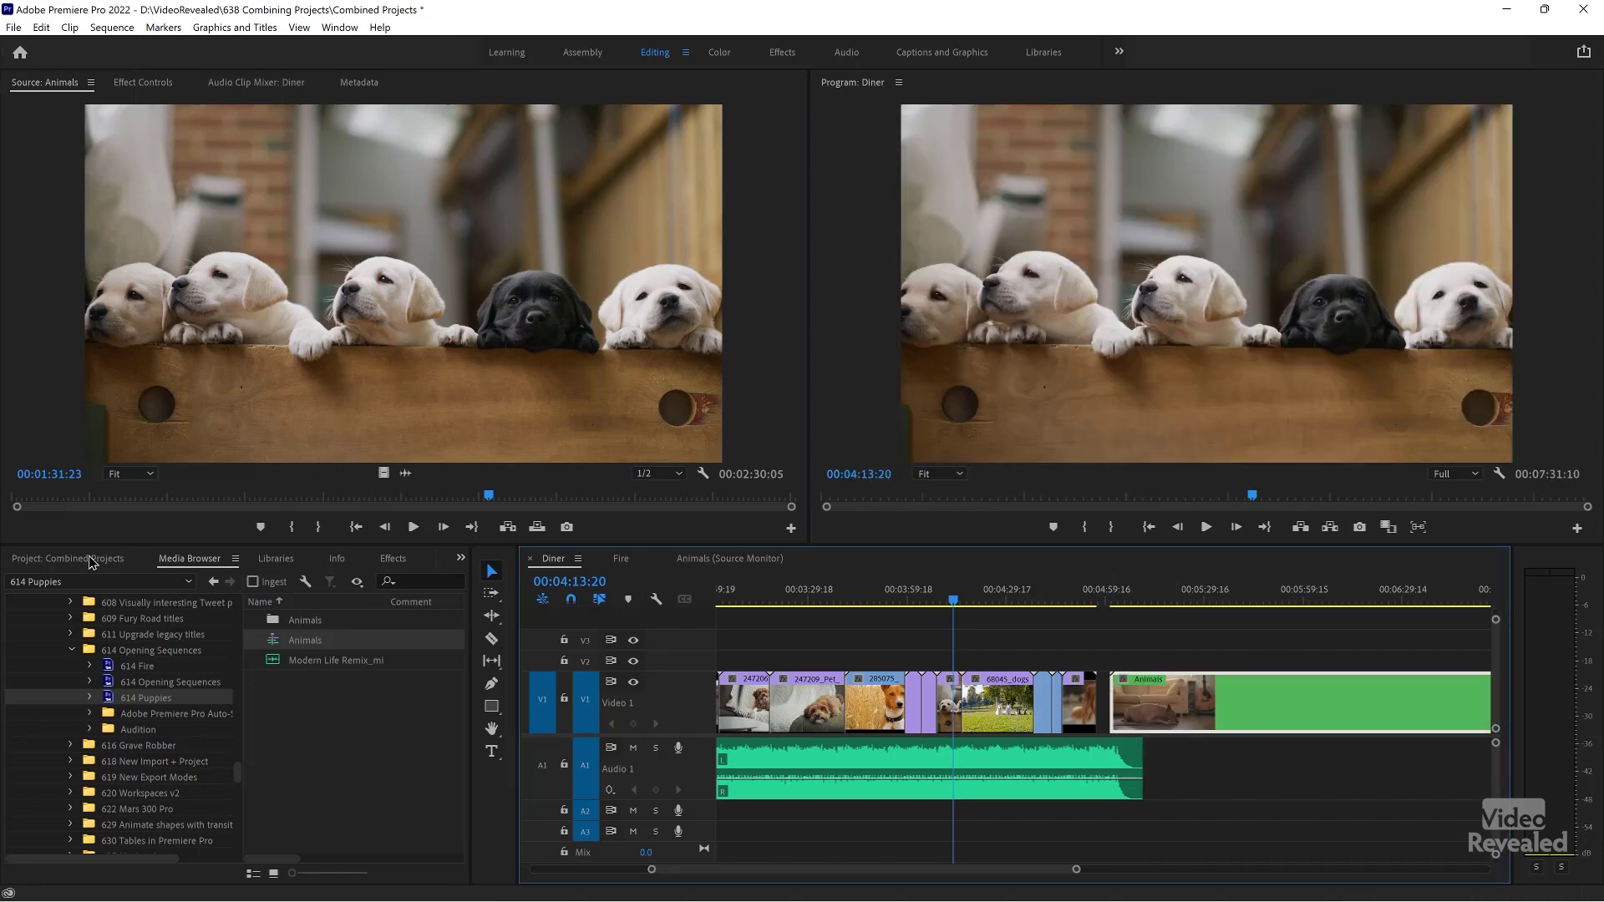
Step: Close the Animals (Source Monitor) timeline tab and move the playhead back to the dog-on-sofa shot
left_click(90, 560)
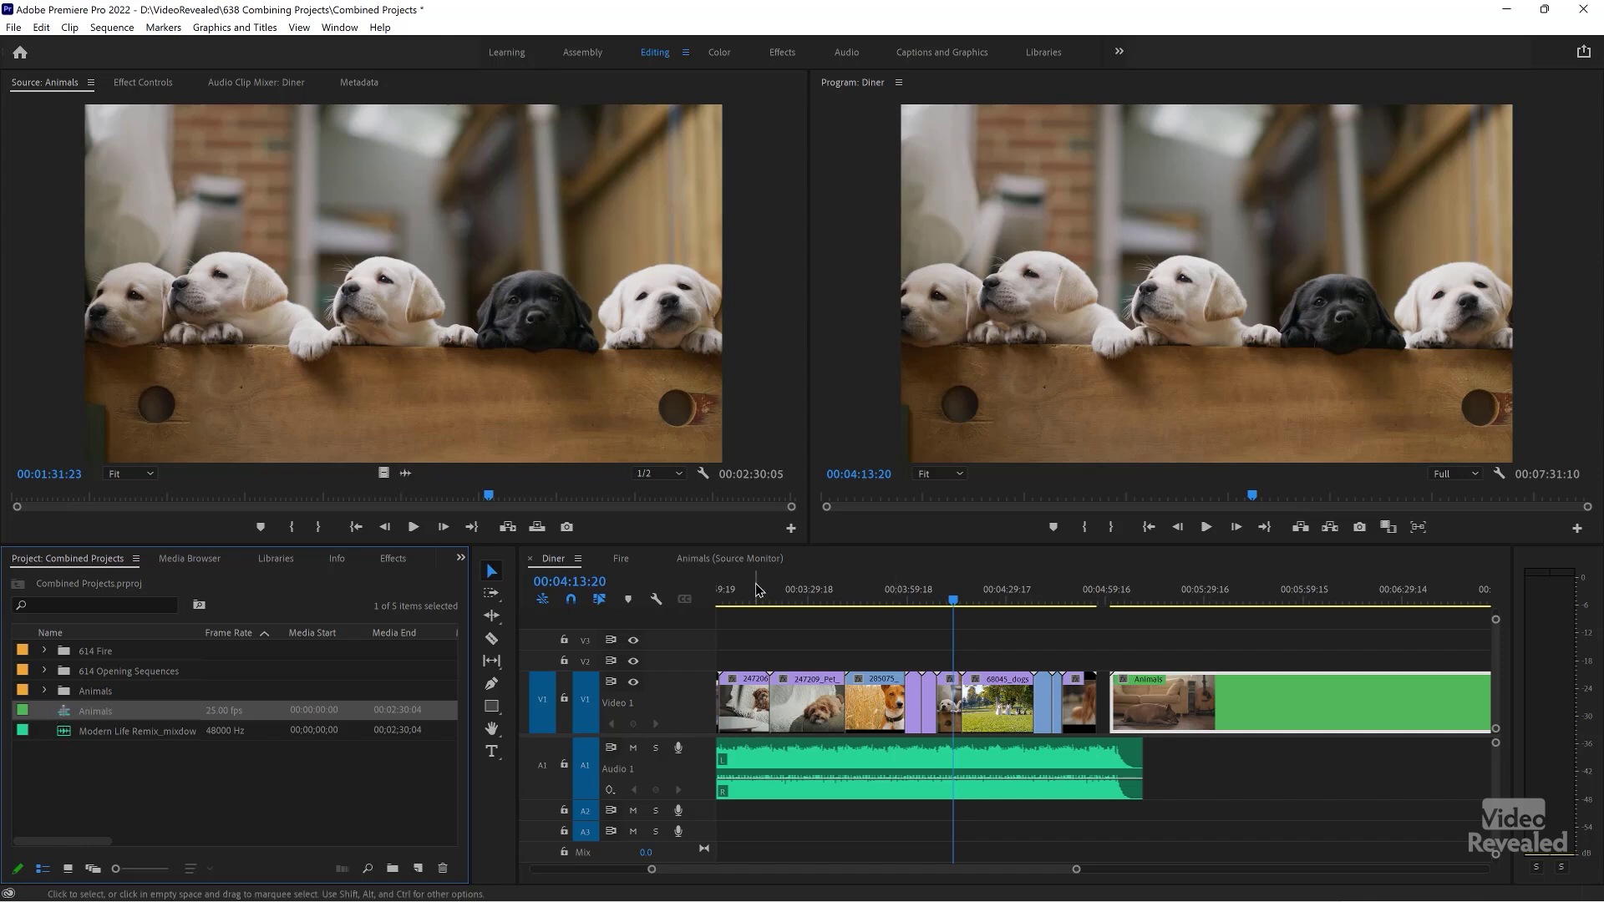
left_click(665, 559)
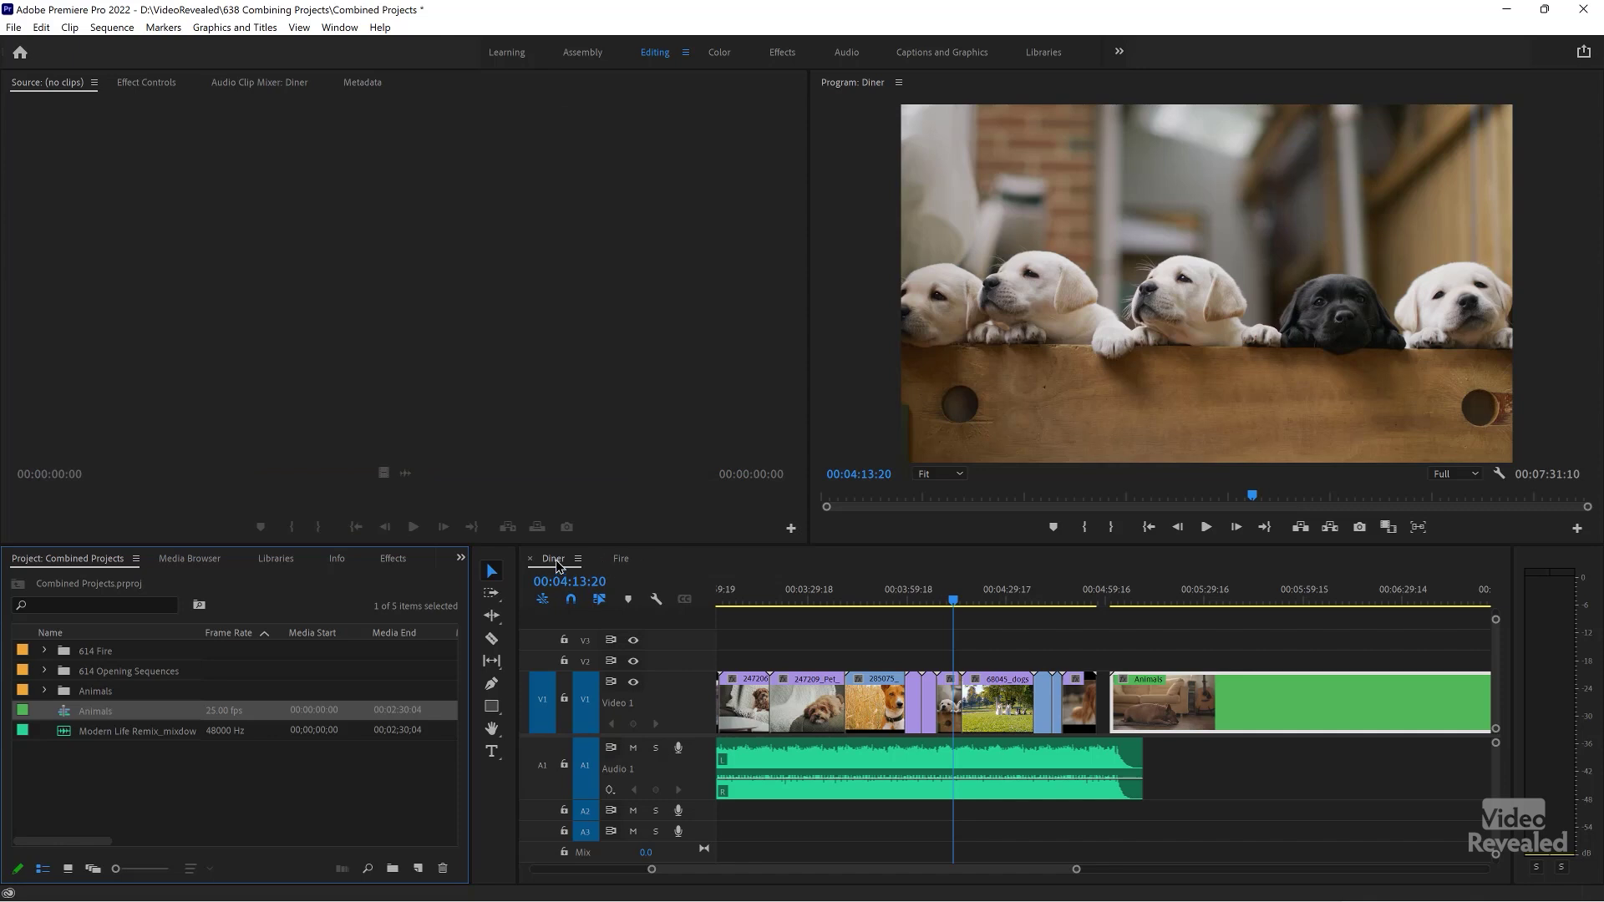
left_click_drag(1005, 602, 821, 603)
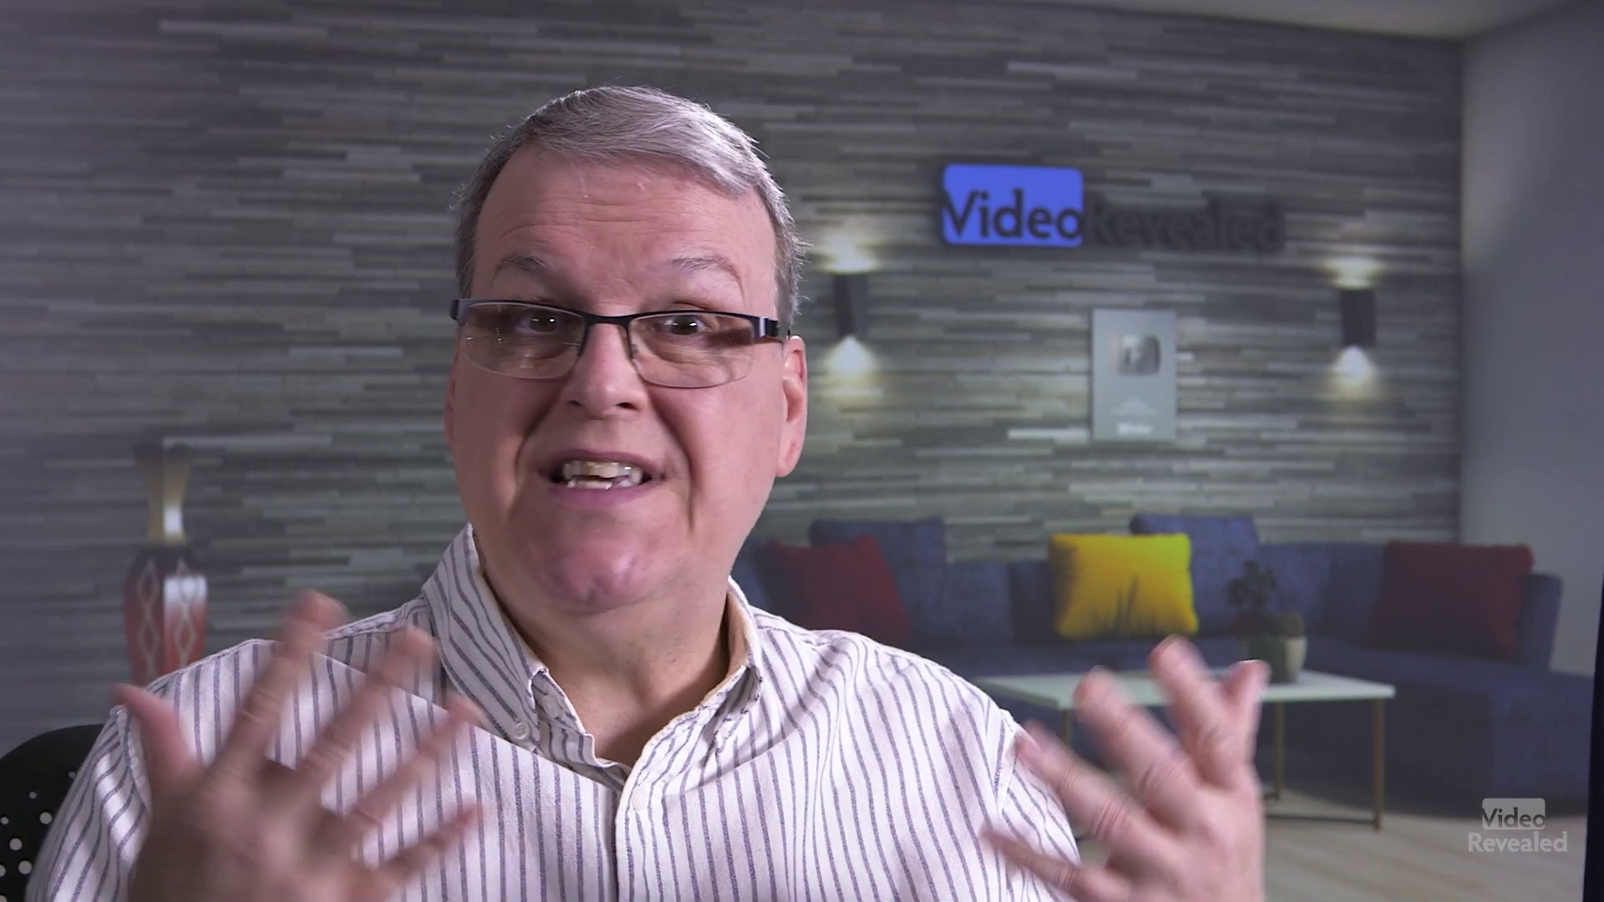